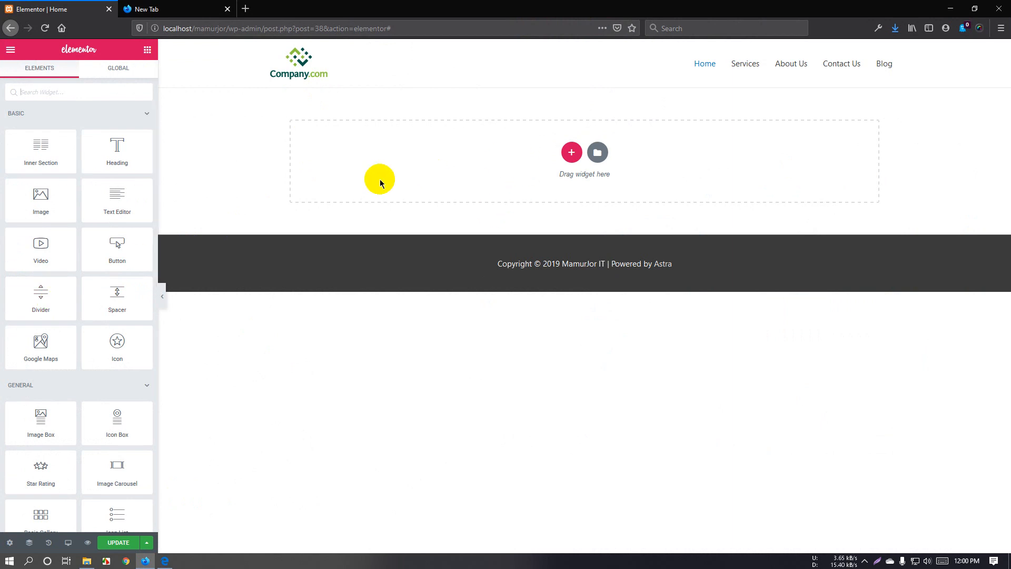
# Add a new section with the single-column structure to the empty page.
pyautogui.scroll(-6, 102, 324)
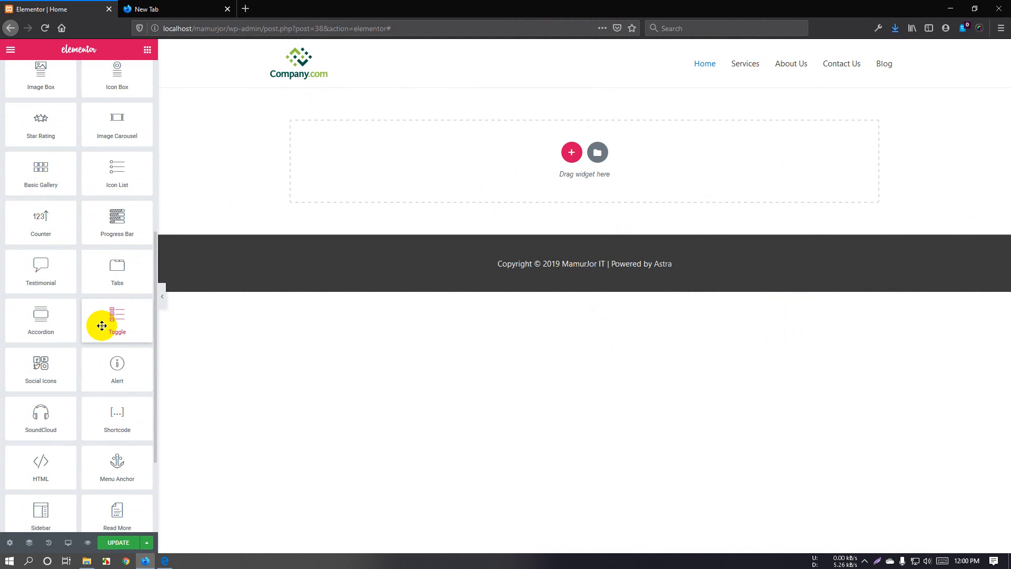
pyautogui.scroll(6, 102, 326)
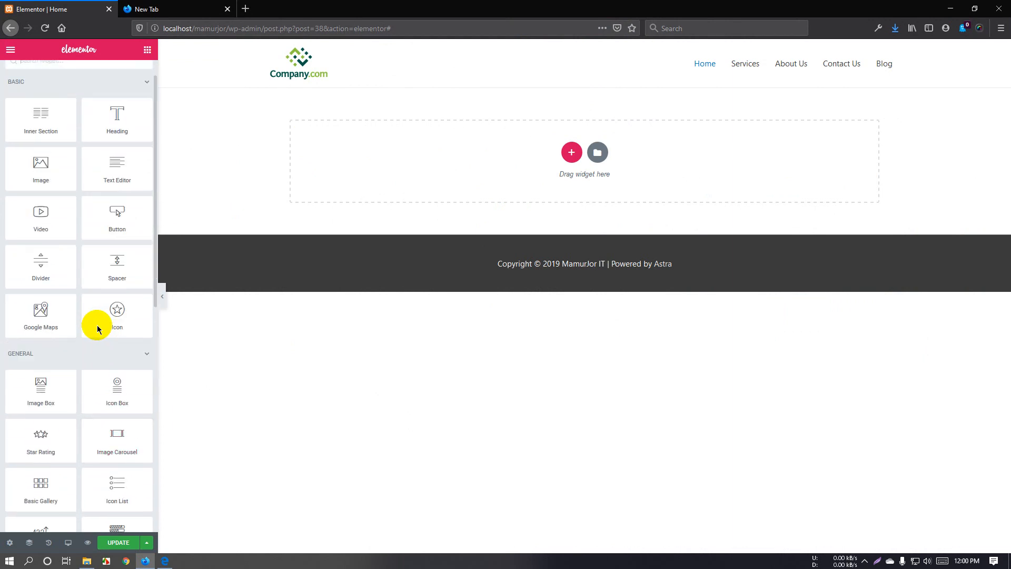
pyautogui.scroll(1, 97, 329)
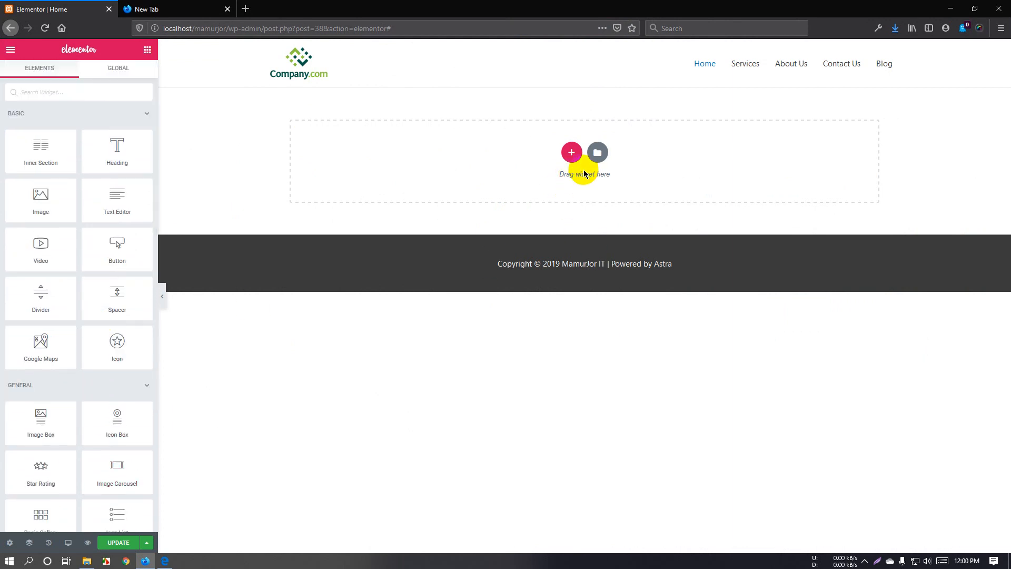
pyautogui.click(573, 158)
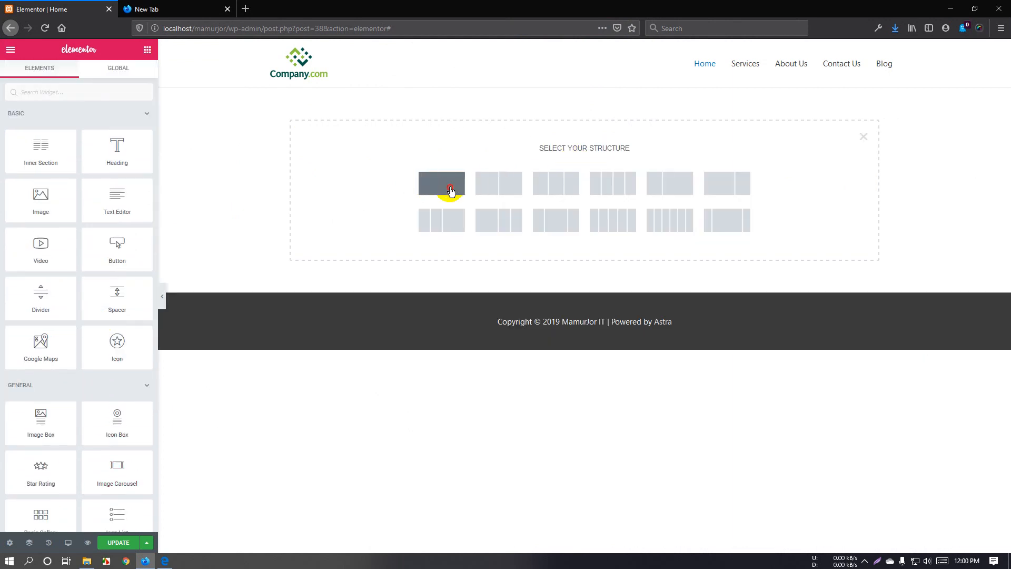
pyautogui.click(449, 191)
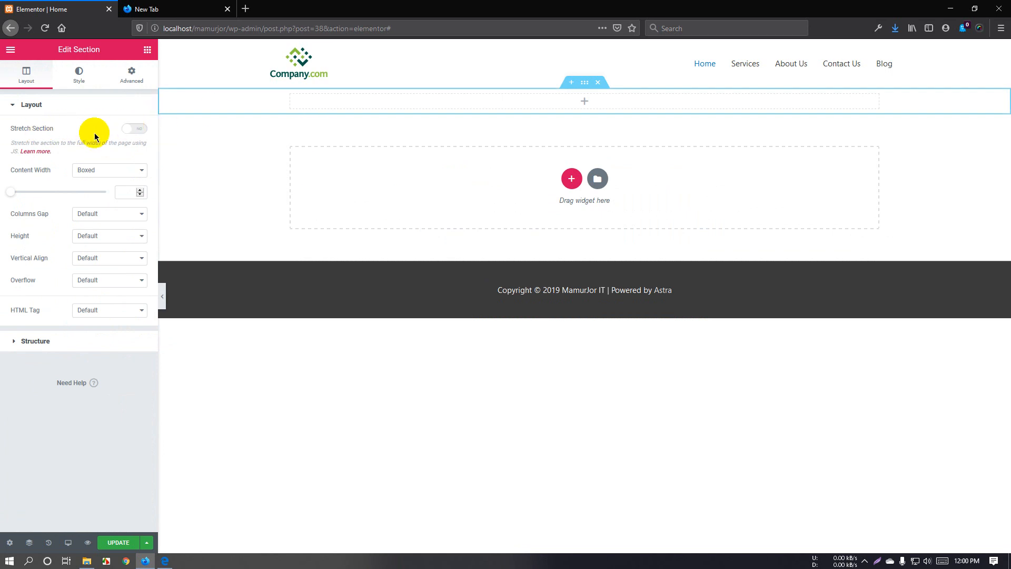
# Stretch the section across the page, with content width Full Width and columns gap No Gap.
pyautogui.moveTo(291, 109)
pyautogui.click(110, 170)
pyautogui.click(109, 192)
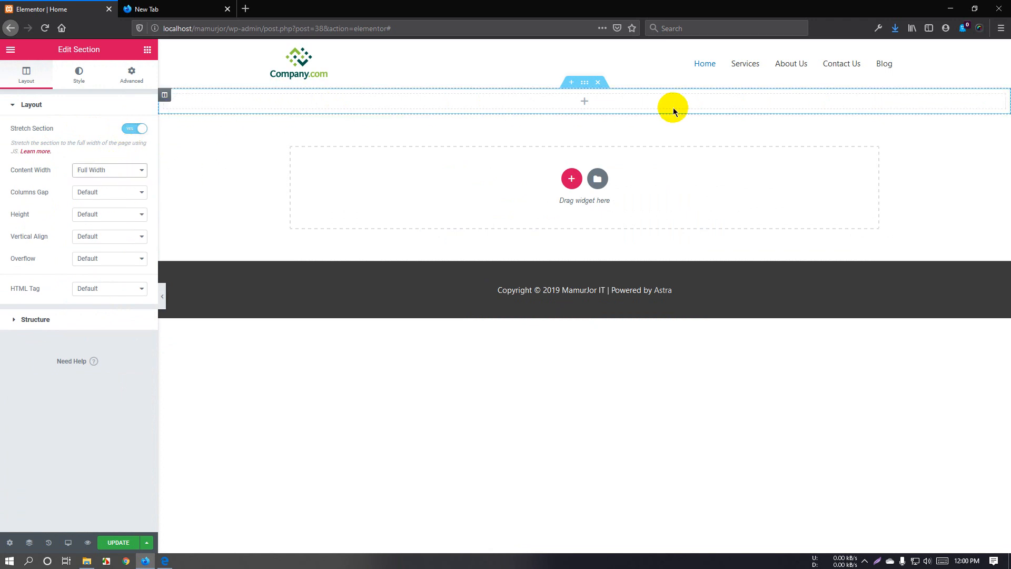
pyautogui.click(111, 193)
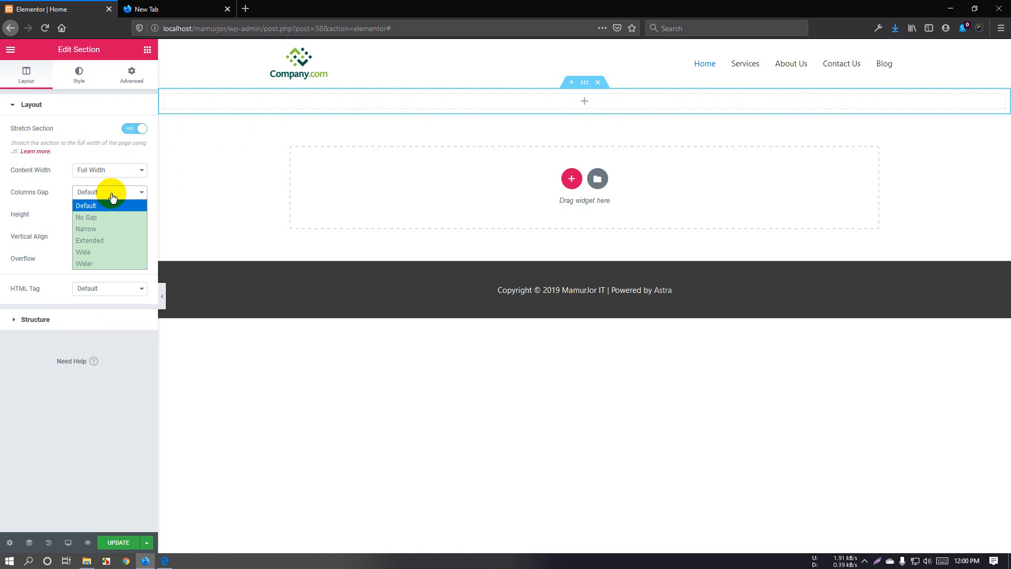
pyautogui.click(103, 217)
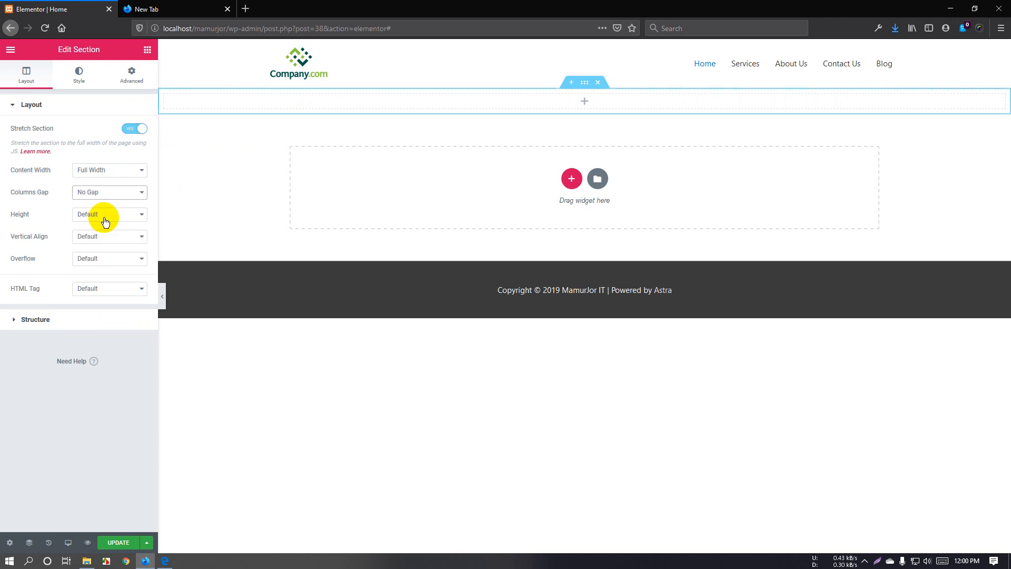
# Try the Fit To Screen height on the section and check its extent on the page.
pyautogui.click(112, 219)
pyautogui.click(111, 240)
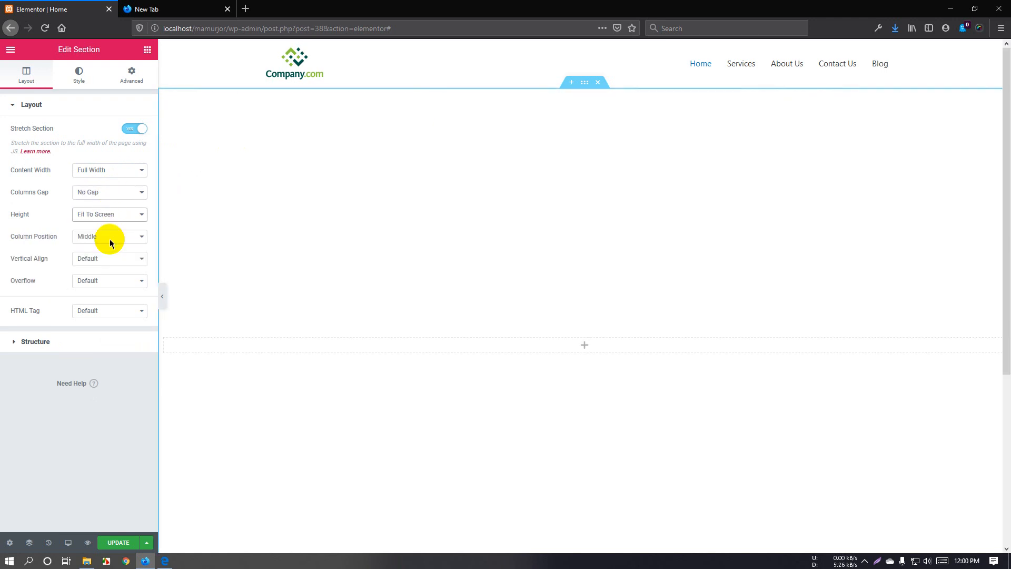
pyautogui.scroll(4, 480, 458)
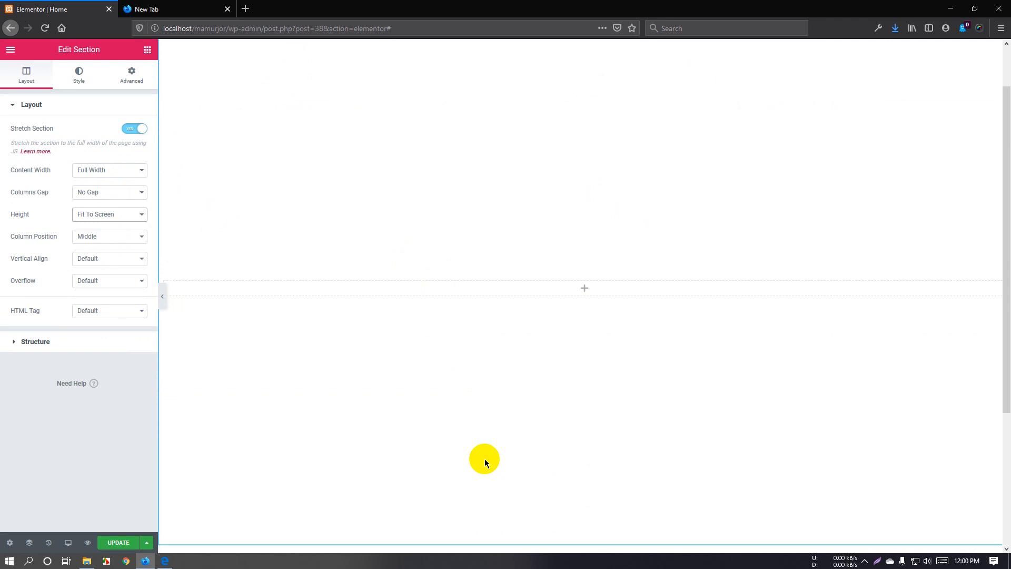
# Set the section's height to Min Height with a minimum of 700 px.
pyautogui.click(116, 218)
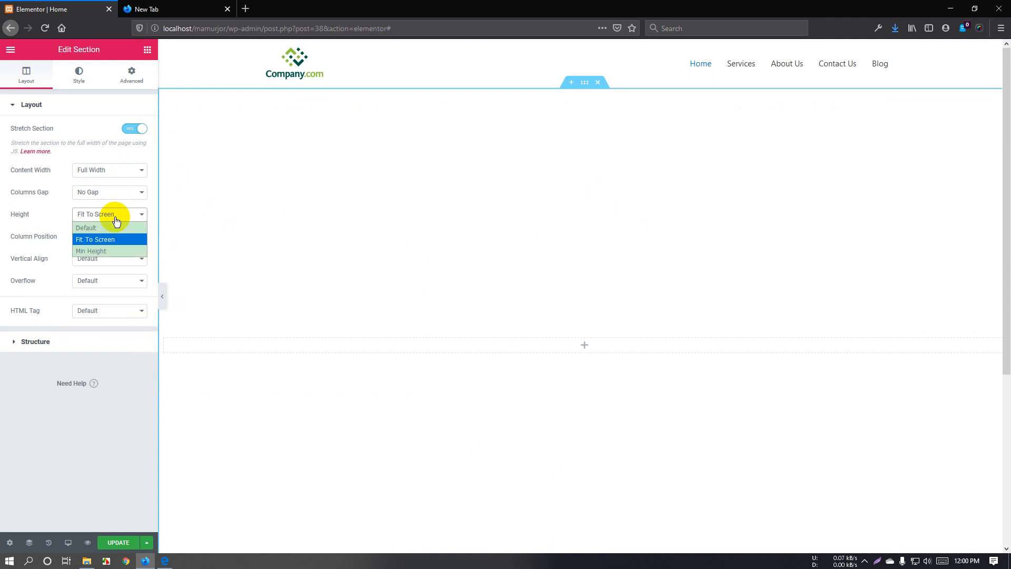
pyautogui.click(102, 251)
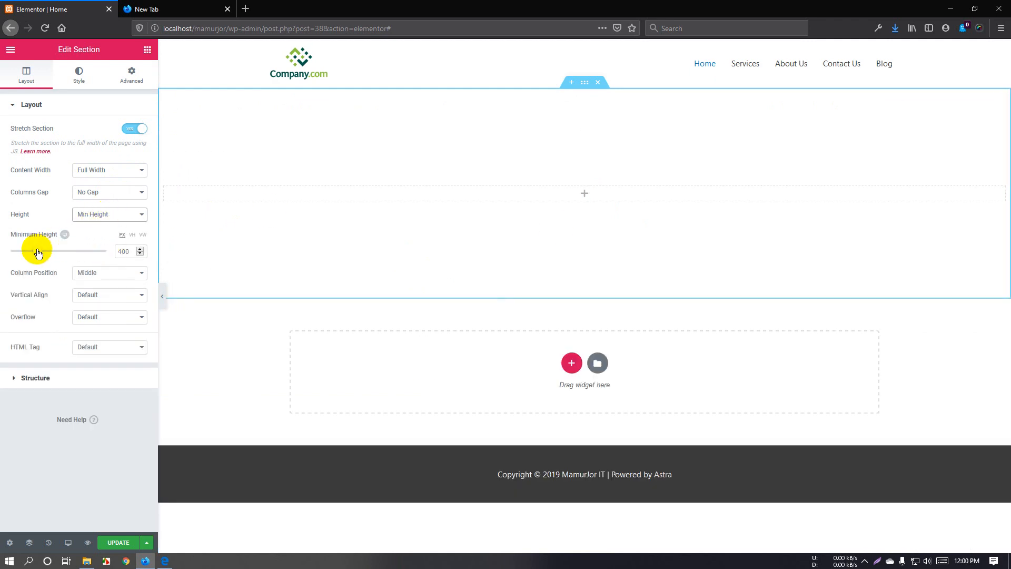
pyautogui.moveTo(38, 253); pyautogui.dragTo(58, 254)
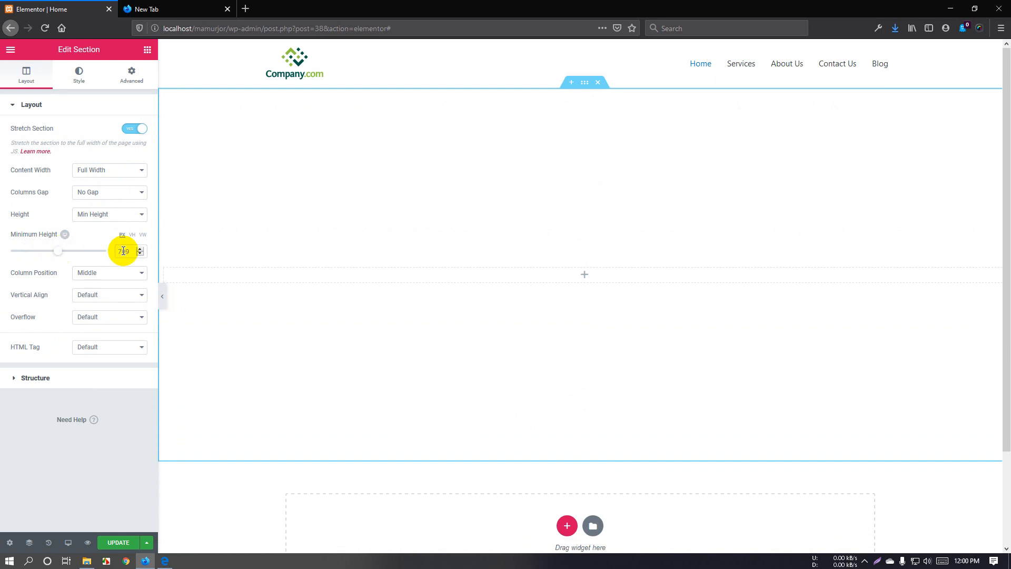
pyautogui.write('0')
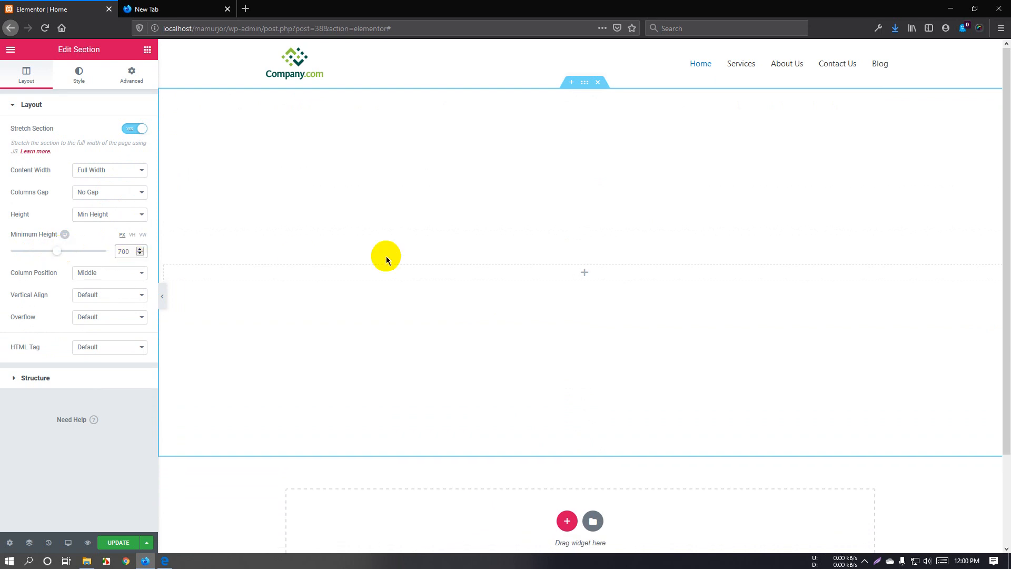
pyautogui.click(110, 275)
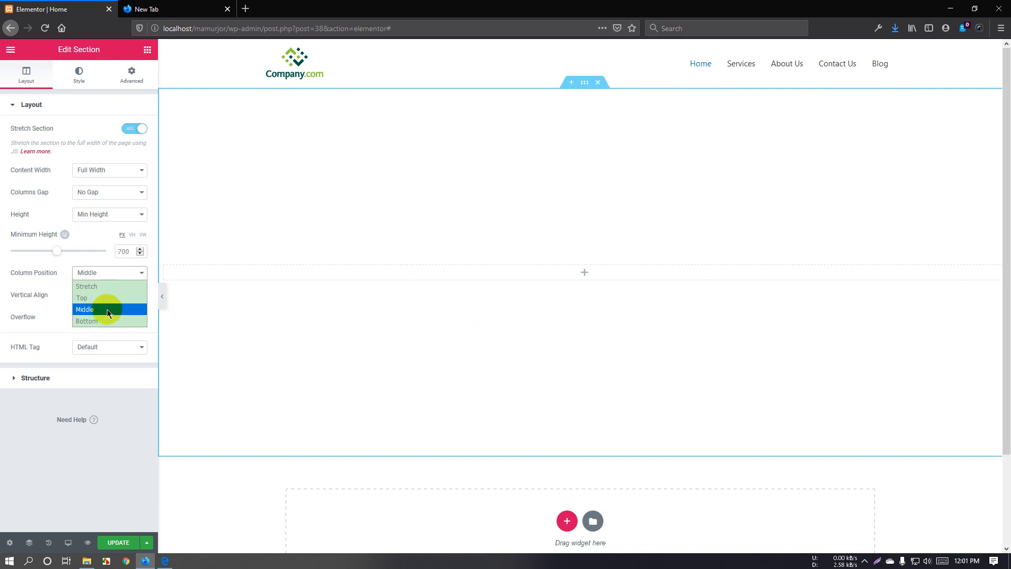
pyautogui.click(105, 275)
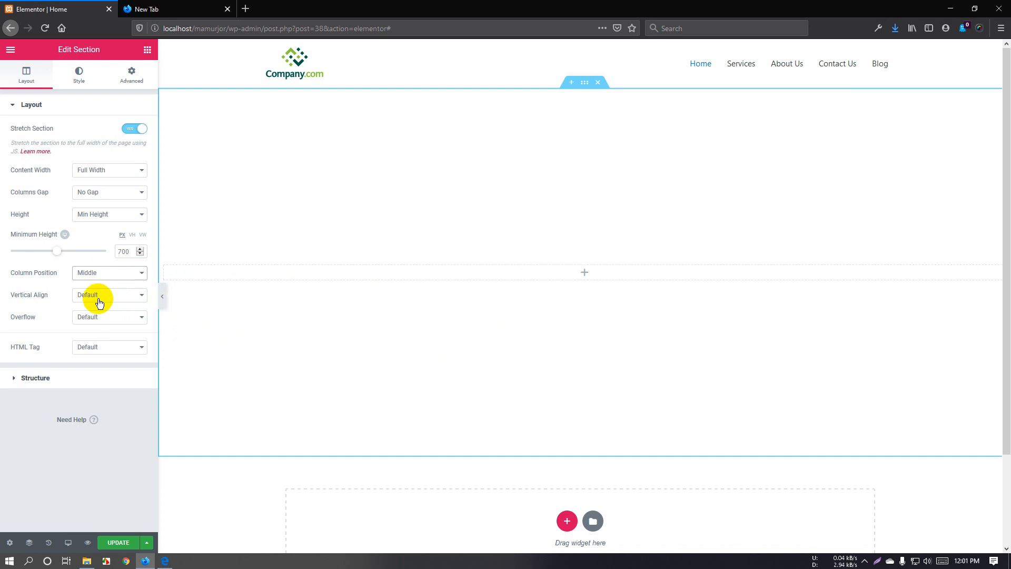
pyautogui.click(113, 298)
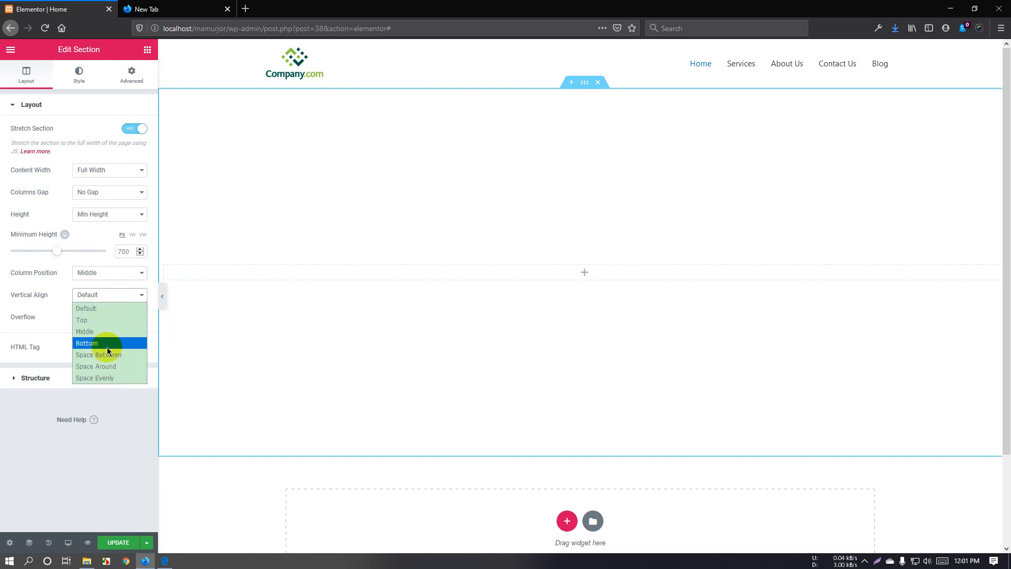
pyautogui.click(110, 299)
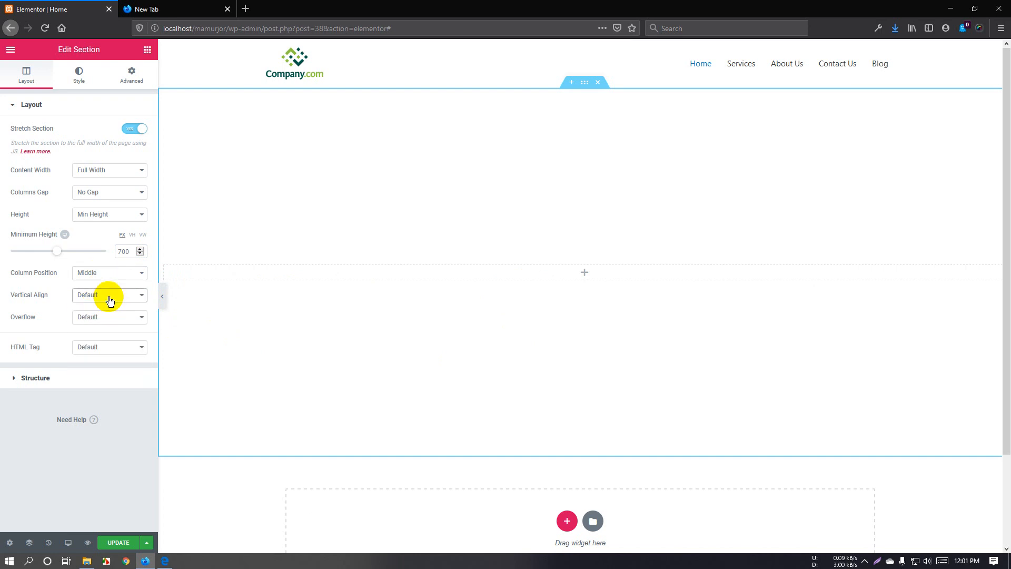
# Set the section's overflow to Hidden and open its structure settings.
pyautogui.click(109, 323)
pyautogui.click(103, 340)
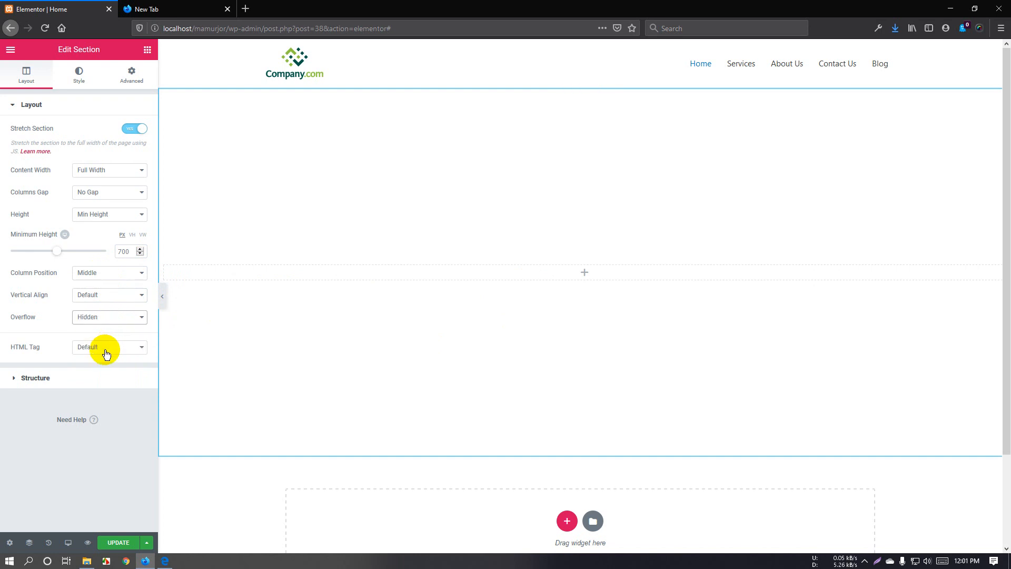
pyautogui.click(85, 378)
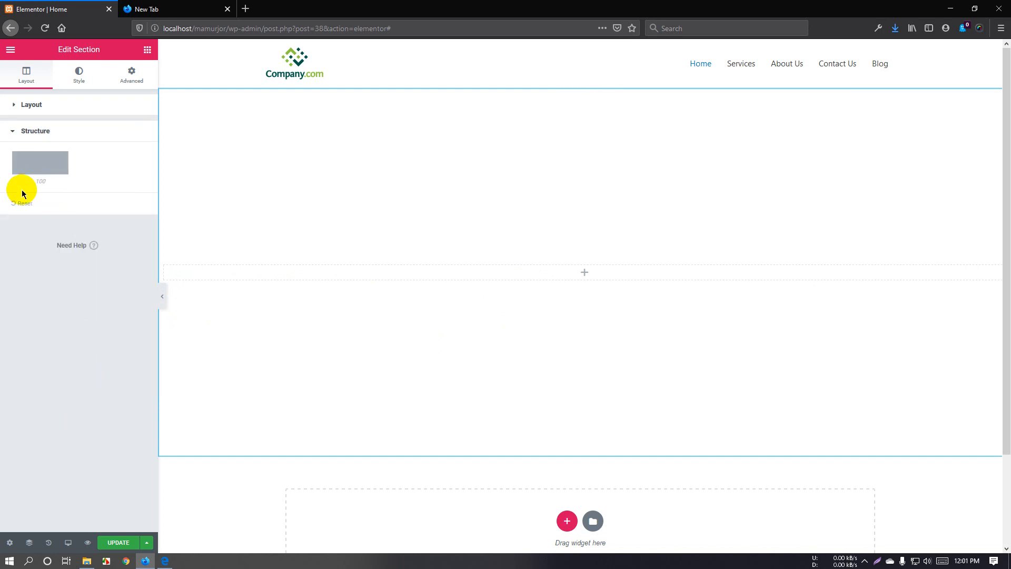
# Give the section a Classic background and open the image chooser for it.
pyautogui.click(79, 77)
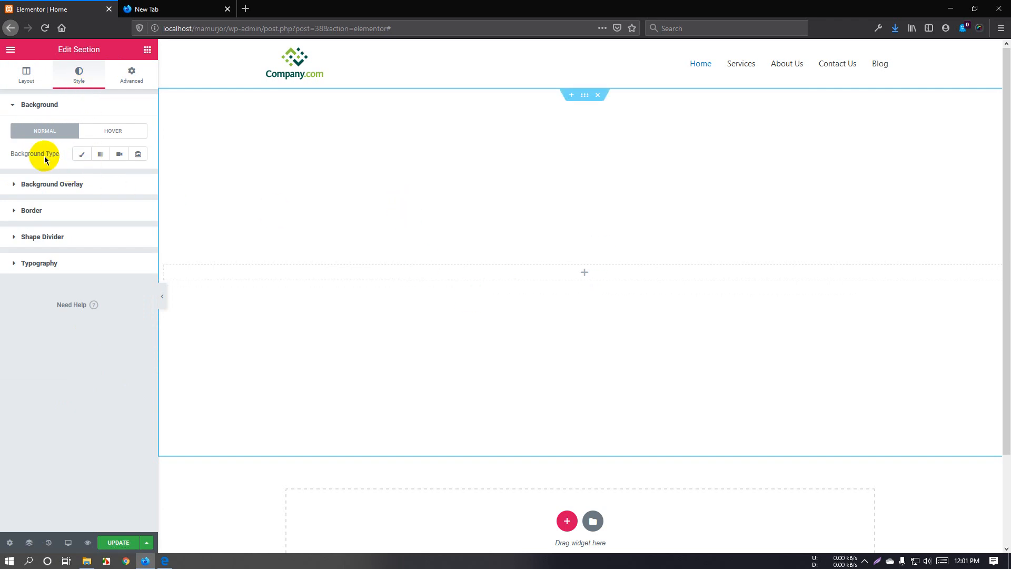
pyautogui.click(81, 154)
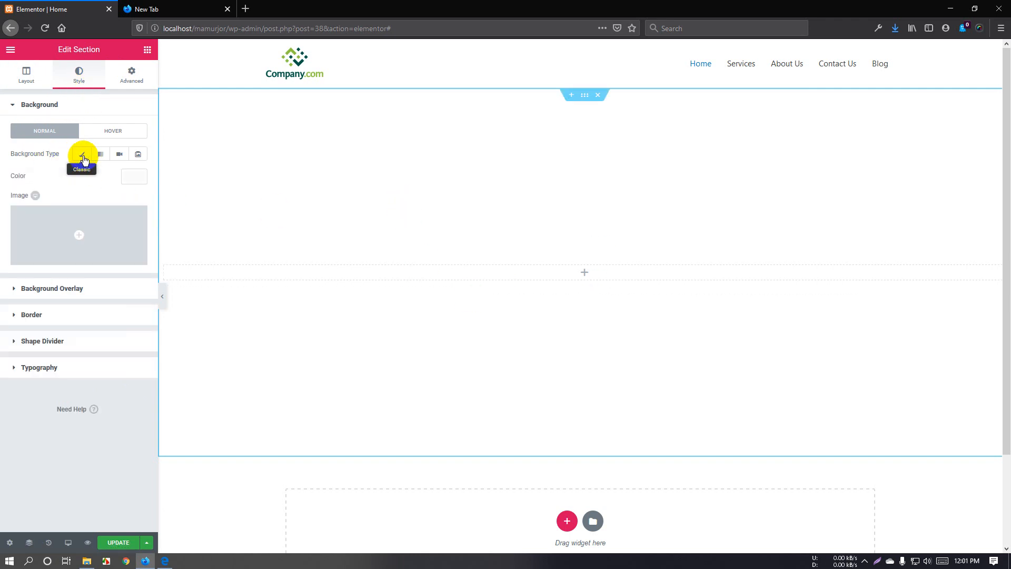
pyautogui.click(85, 230)
# Upload the laptop, learning, waterfall, work-731198 and 54728221 pictures from the Demo Picture folder, and insert laptop-2557586_1280.jpg as the section background.
pyautogui.click(43, 90)
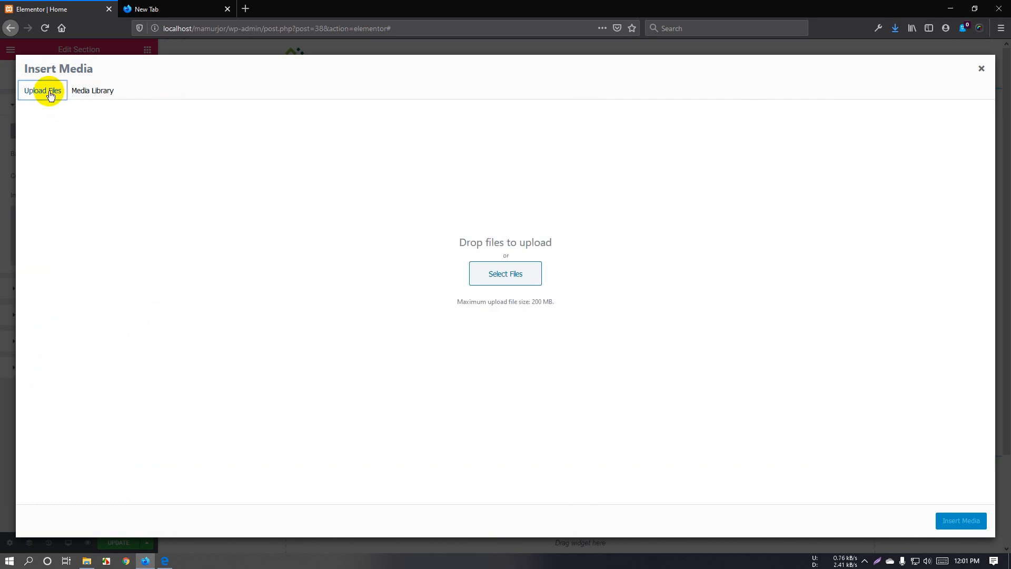
pyautogui.click(505, 273)
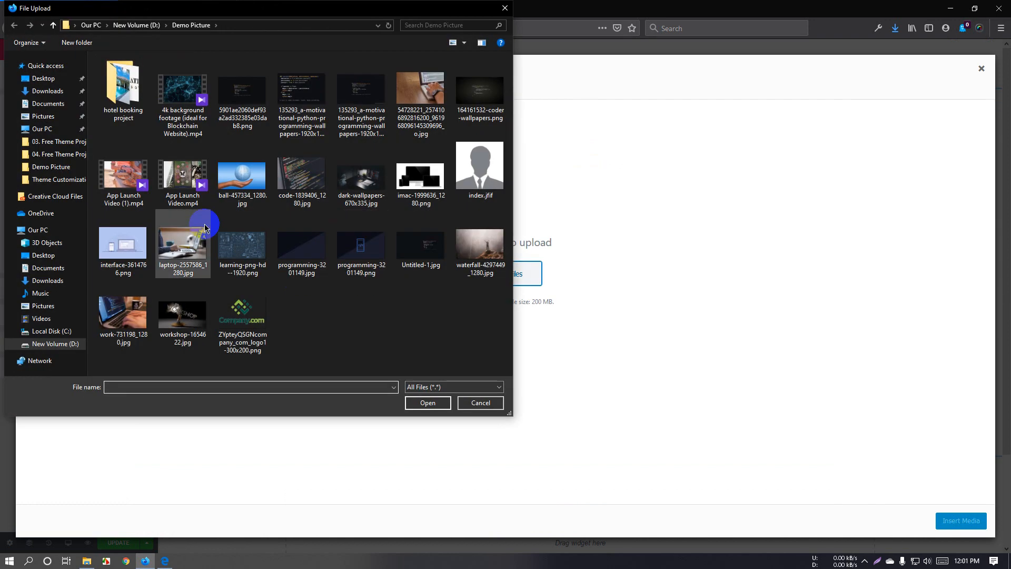
pyautogui.click(184, 271)
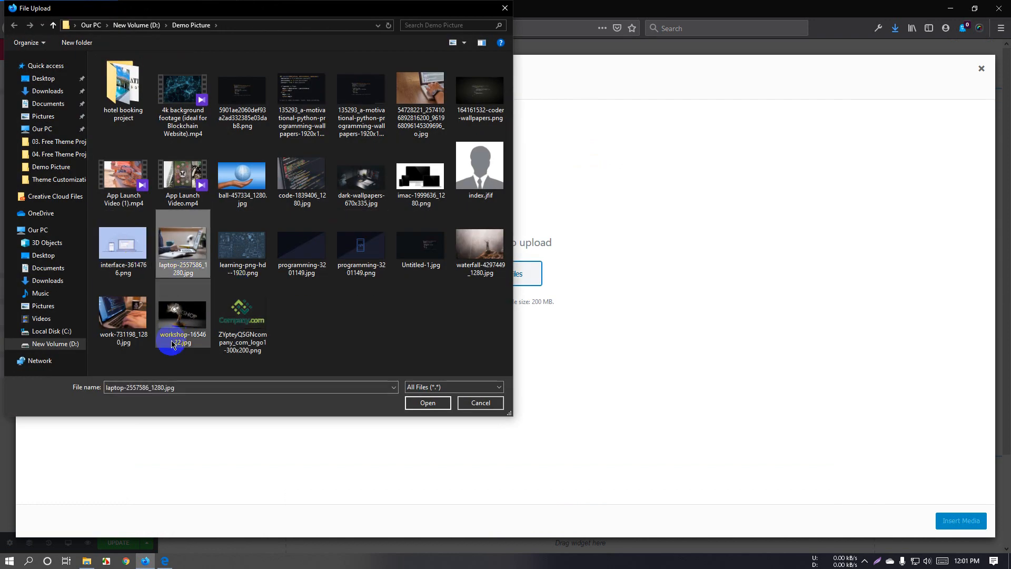
pyautogui.keyDown('ctrl'); pyautogui.click(253, 261); pyautogui.keyUp('ctrl')
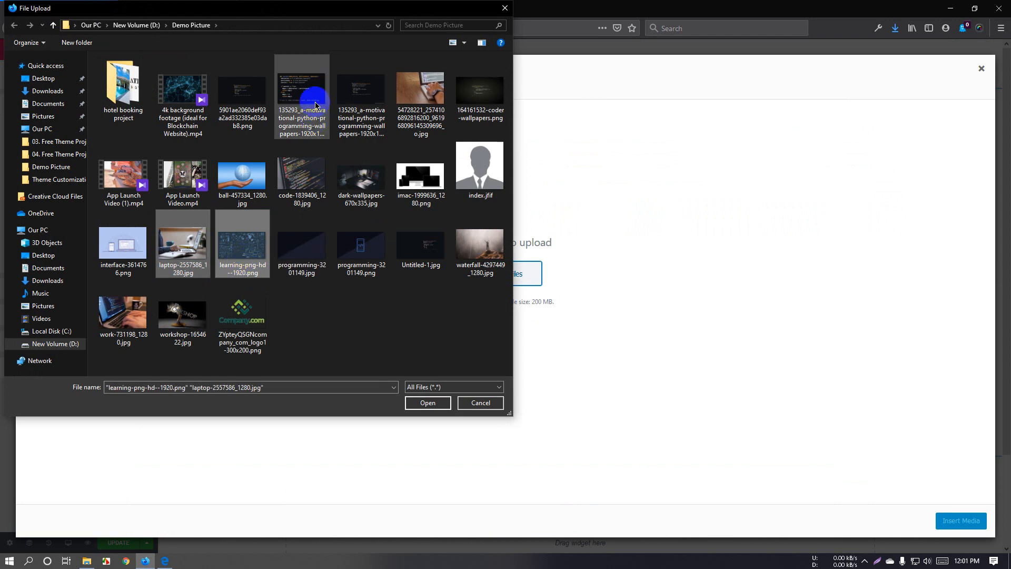
pyautogui.keyDown('ctrl'); pyautogui.click(422, 103); pyautogui.keyUp('ctrl')
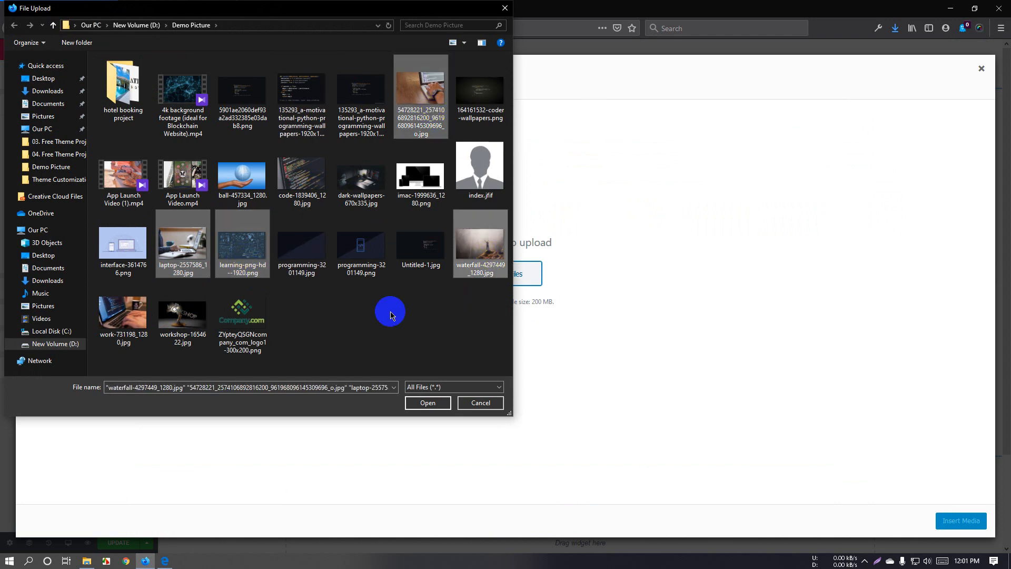
pyautogui.keyDown('ctrl'); pyautogui.click(123, 315); pyautogui.keyUp('ctrl')
pyautogui.click(428, 403)
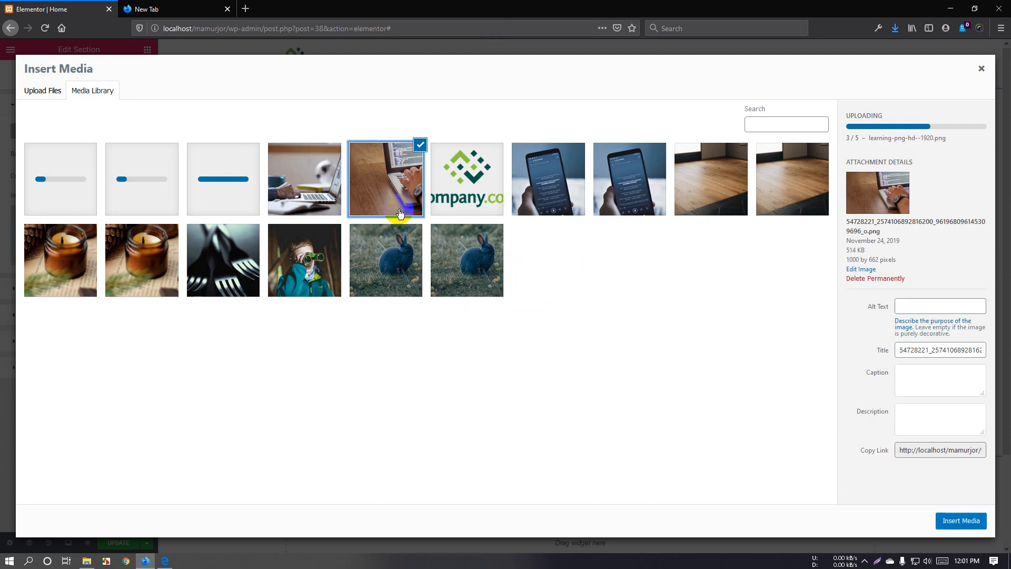
pyautogui.click(314, 201)
pyautogui.click(961, 520)
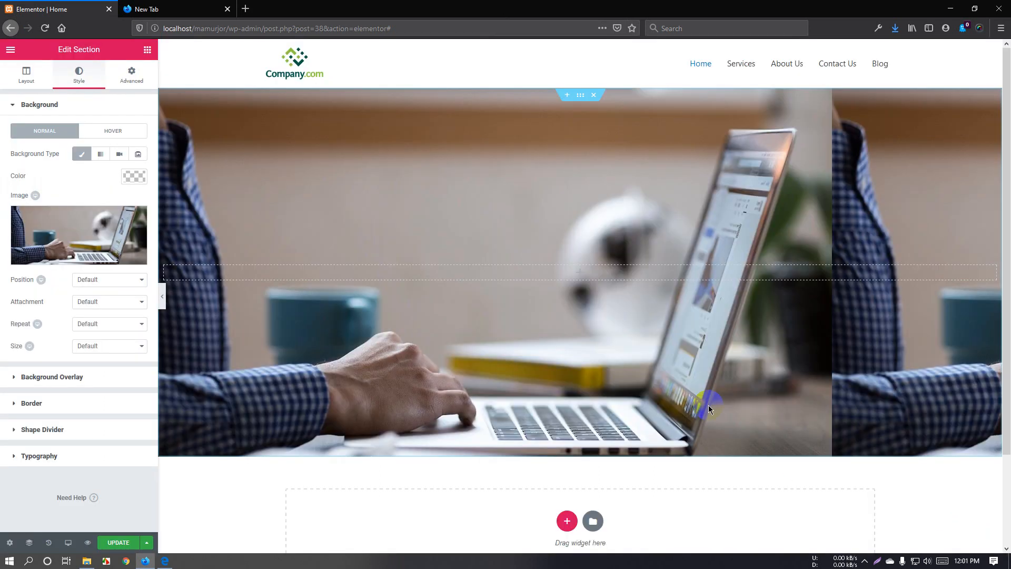
# Set the background image's position to Center Center.
pyautogui.click(111, 279)
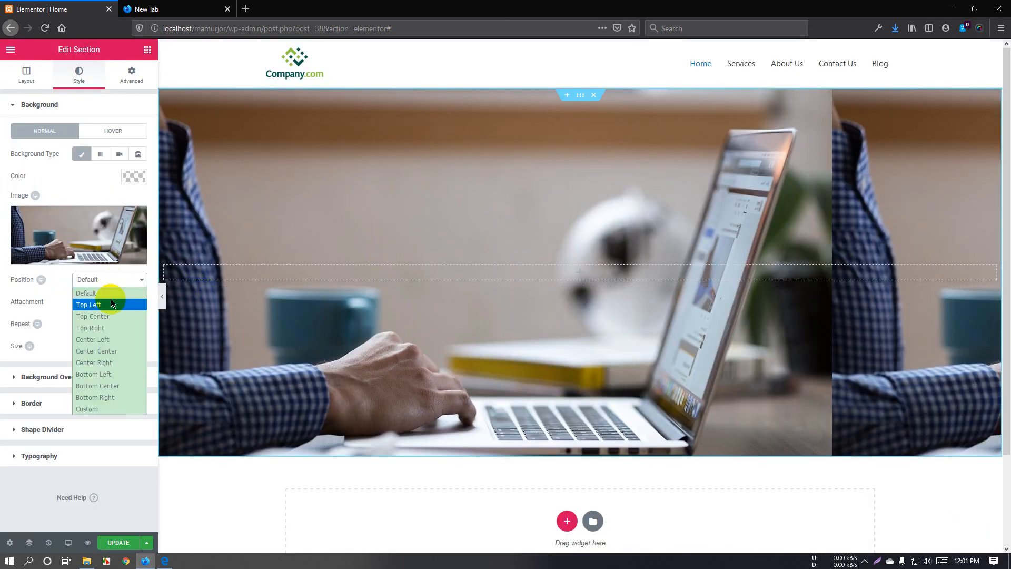
pyautogui.click(103, 351)
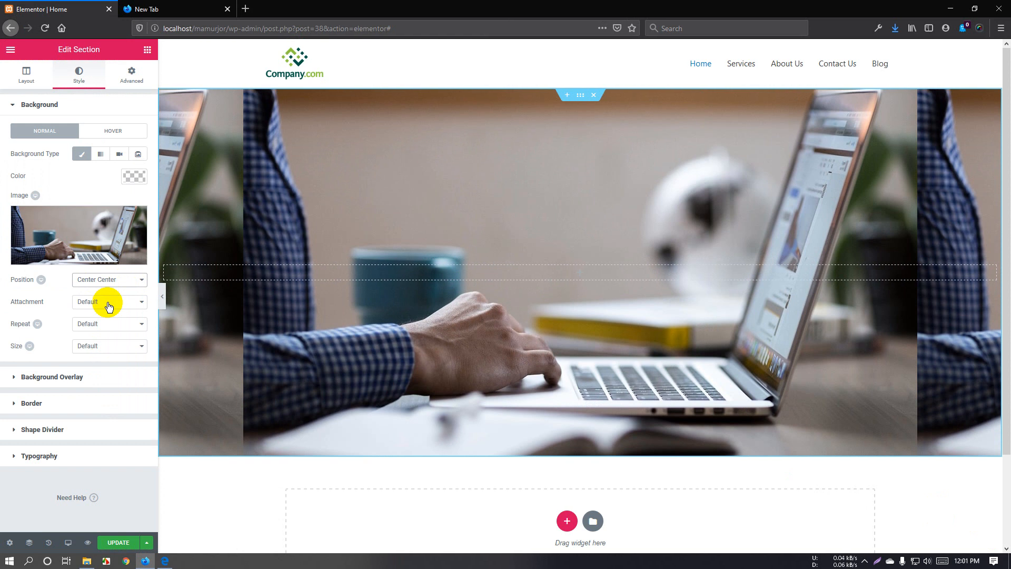
# Try Fixed attachment for the background image, and return the attachment to Default.
pyautogui.click(107, 301)
pyautogui.click(105, 338)
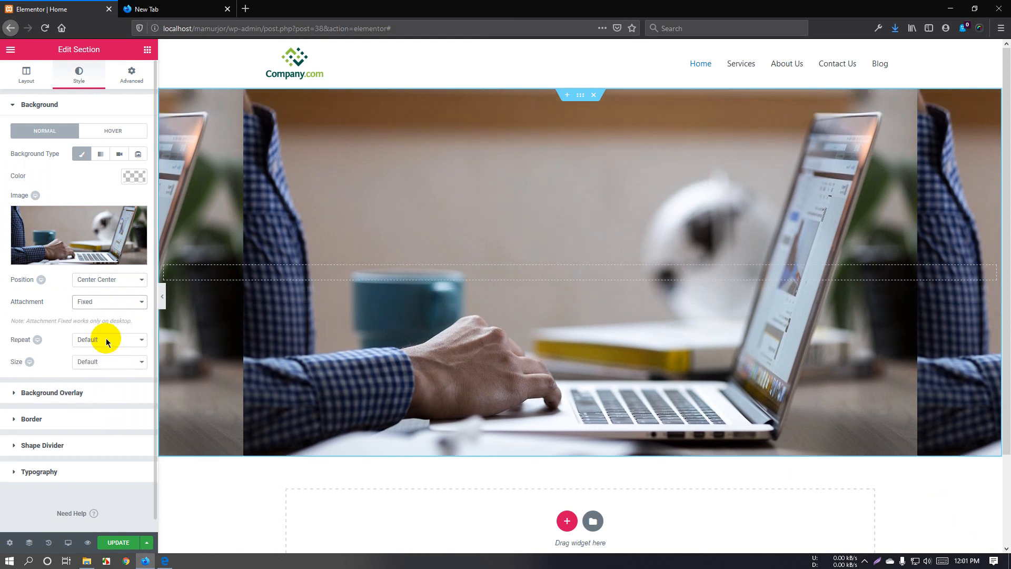
pyautogui.click(108, 301)
pyautogui.click(110, 315)
# Set the background image to No-repeat with size Cover, and check how it fills the section.
pyautogui.click(109, 323)
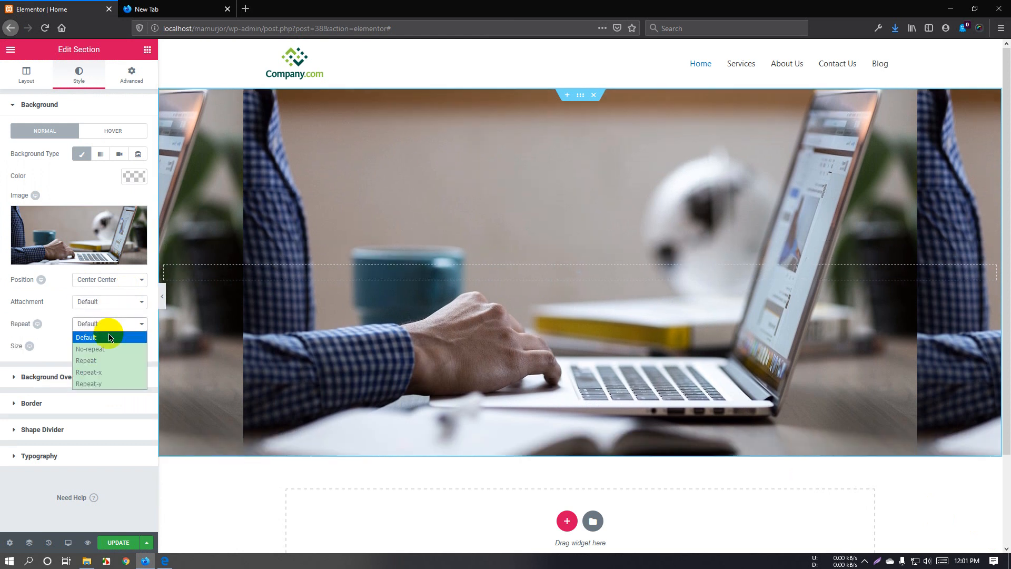
pyautogui.click(108, 347)
pyautogui.click(114, 352)
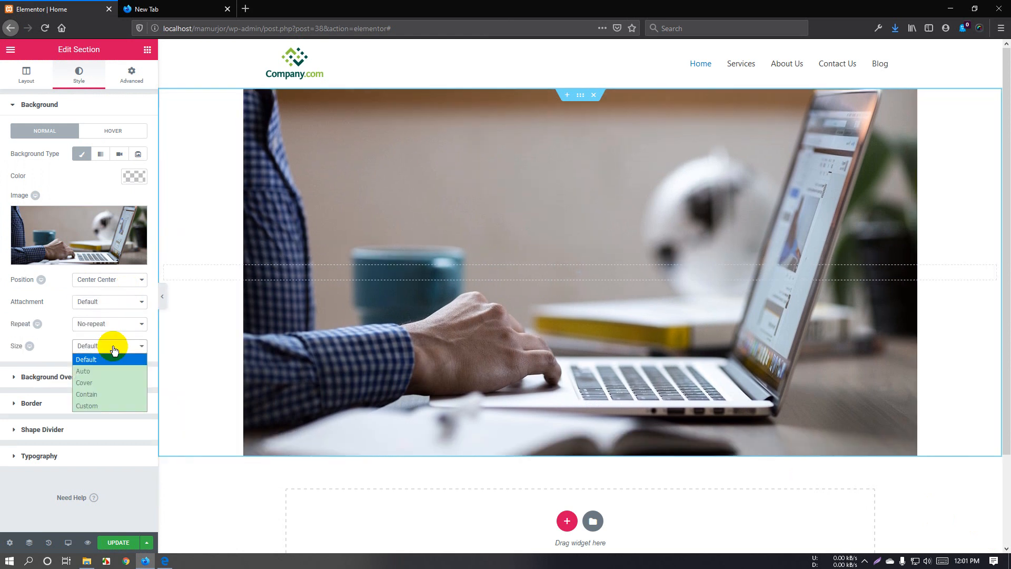
pyautogui.click(109, 382)
pyautogui.scroll(-2, 564, 311)
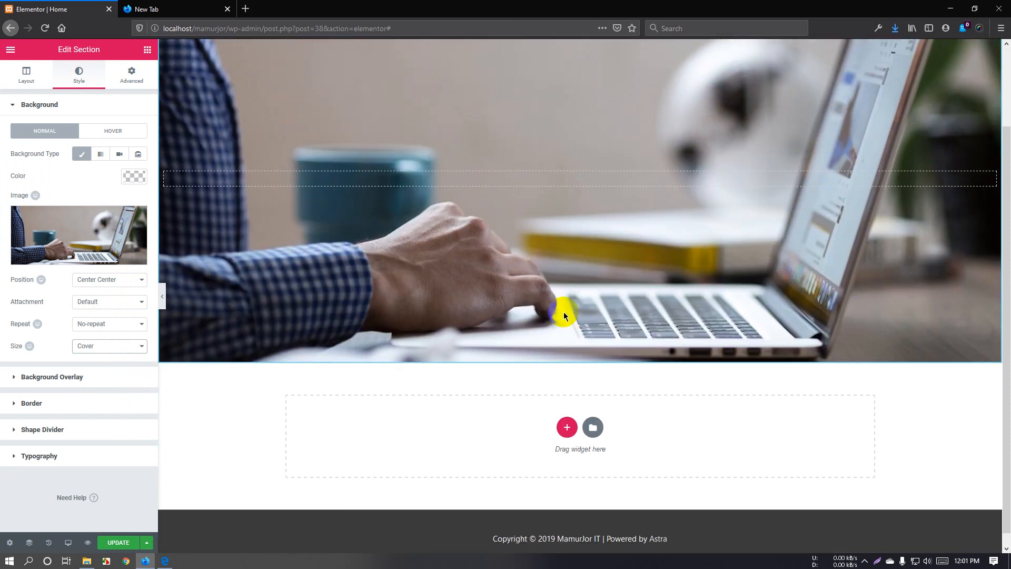
# Give the section a classic background overlay in black (#000000).
pyautogui.scroll(2, 564, 312)
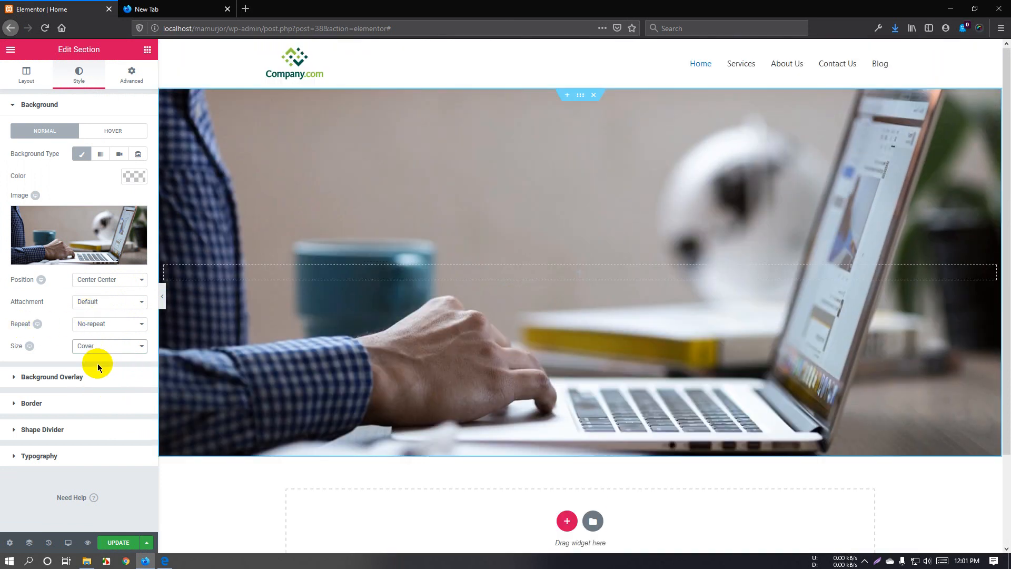
pyautogui.click(89, 379)
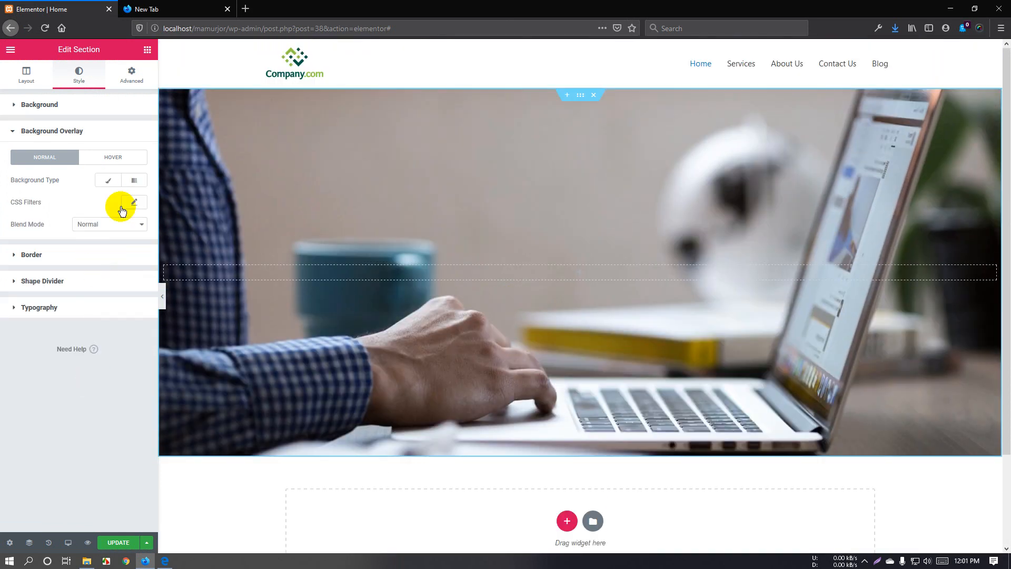
pyautogui.click(108, 180)
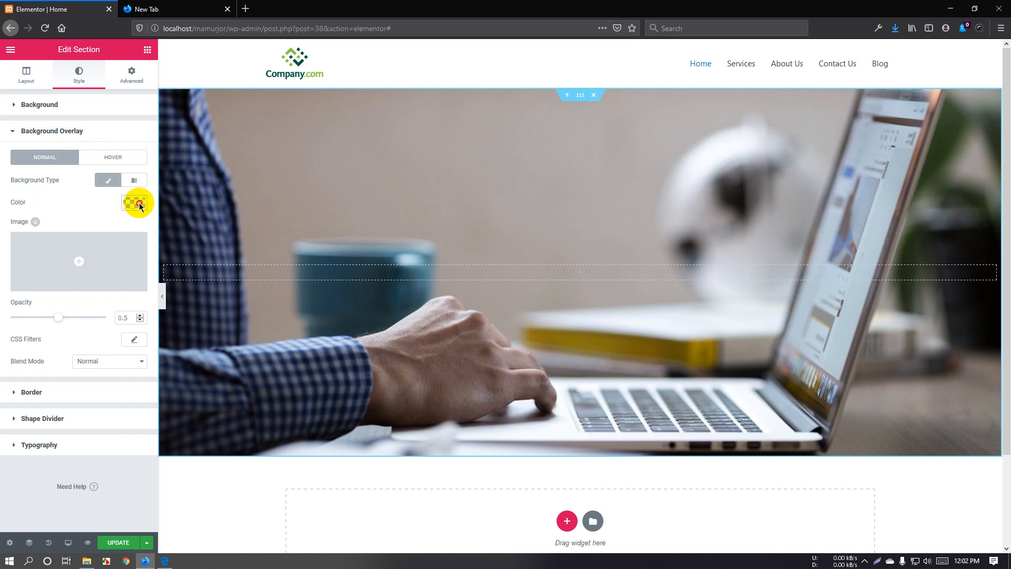
pyautogui.click(135, 204)
pyautogui.click(96, 335)
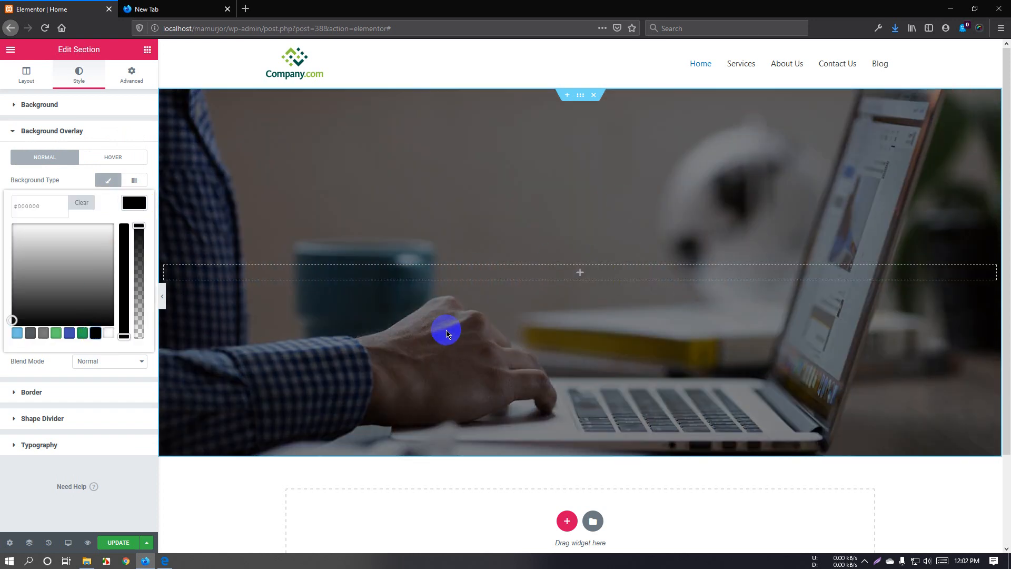
# Add an Inner Section widget inside the top section and delete its first column.
pyautogui.click(148, 51)
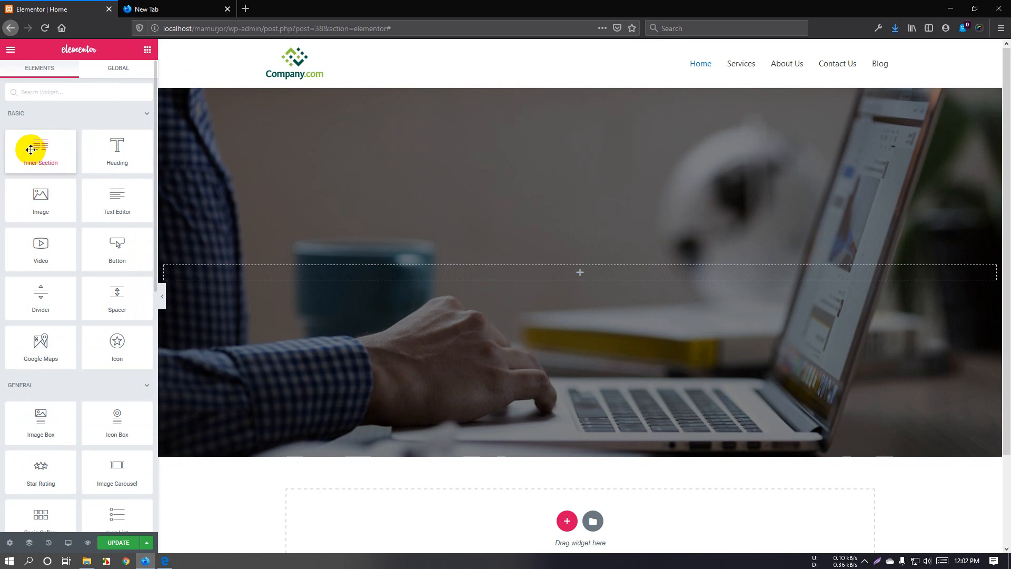
pyautogui.moveTo(30, 151); pyautogui.dragTo(430, 279)
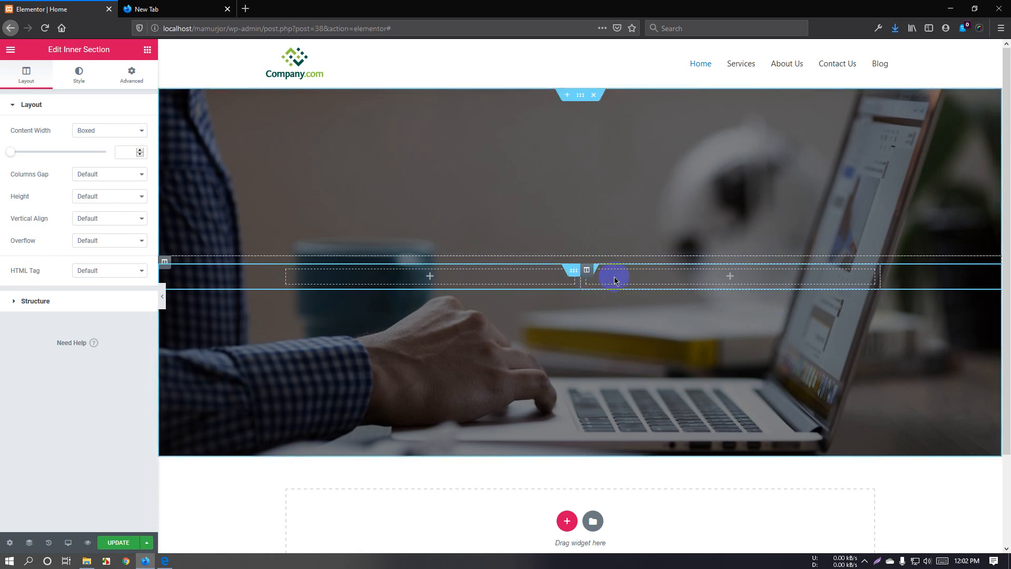
pyautogui.rightClick(288, 280)
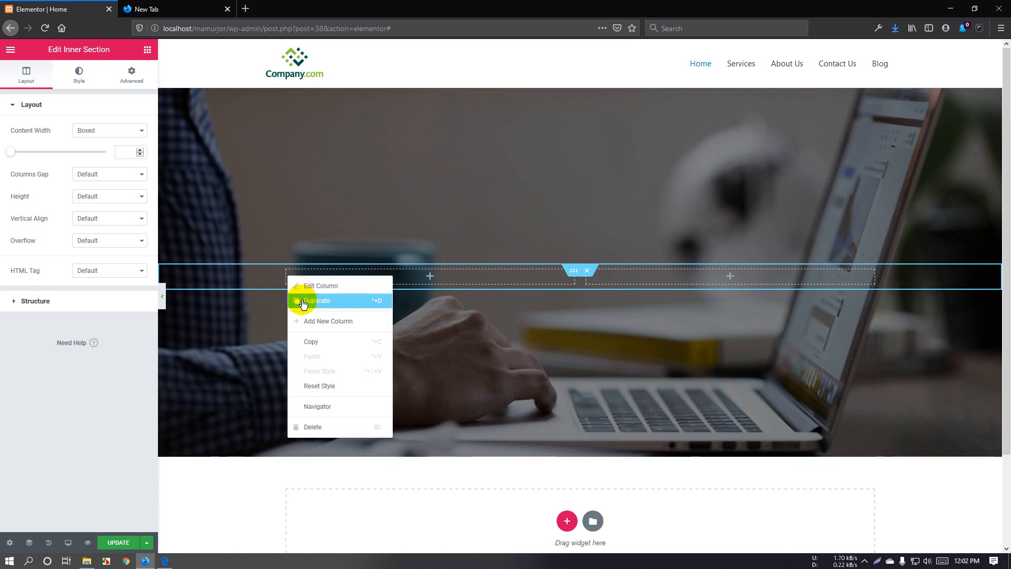
pyautogui.click(321, 427)
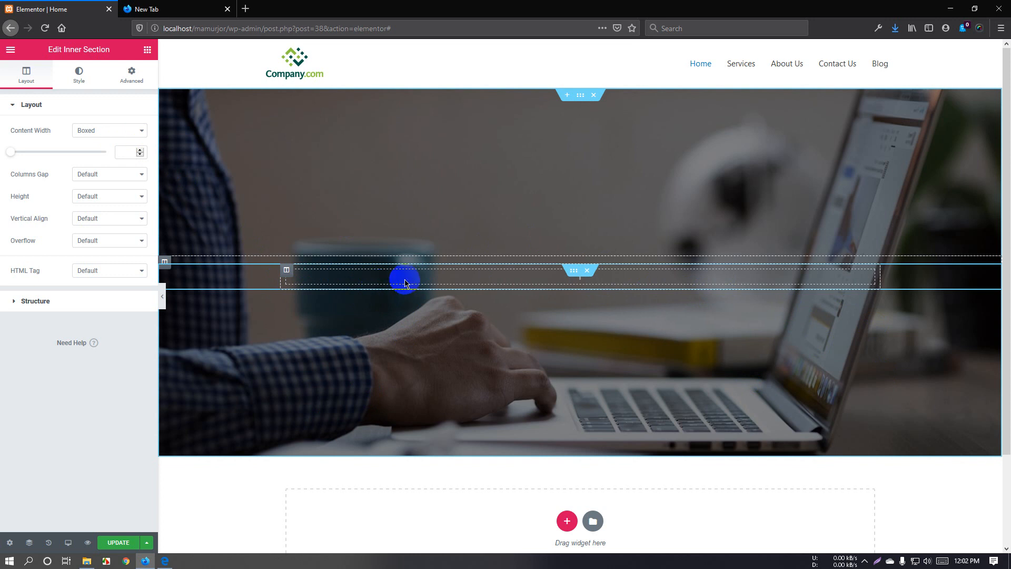
# Try the Full Width content width on the inner section, and return it to Boxed.
pyautogui.click(116, 136)
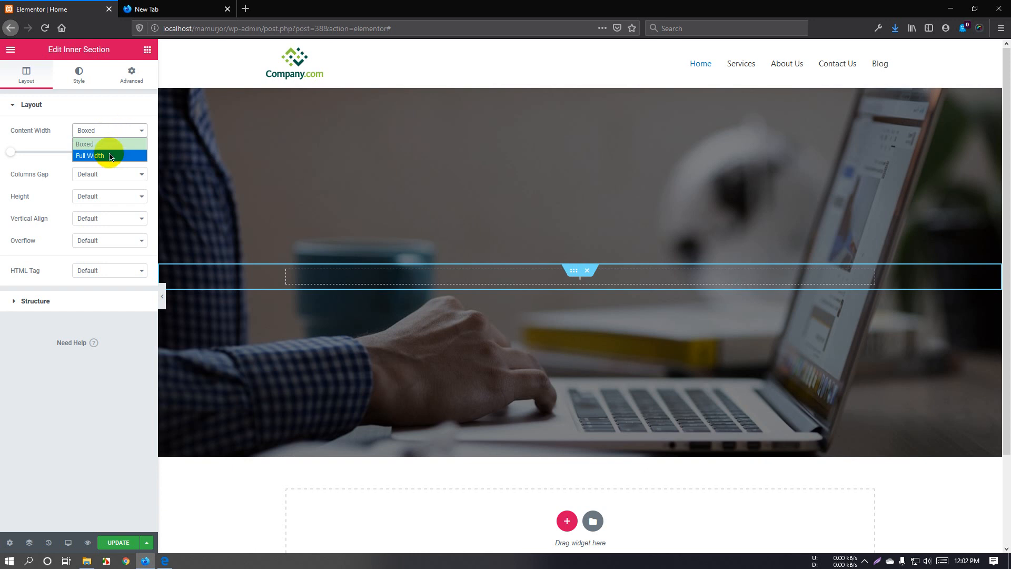
pyautogui.click(110, 156)
pyautogui.click(112, 132)
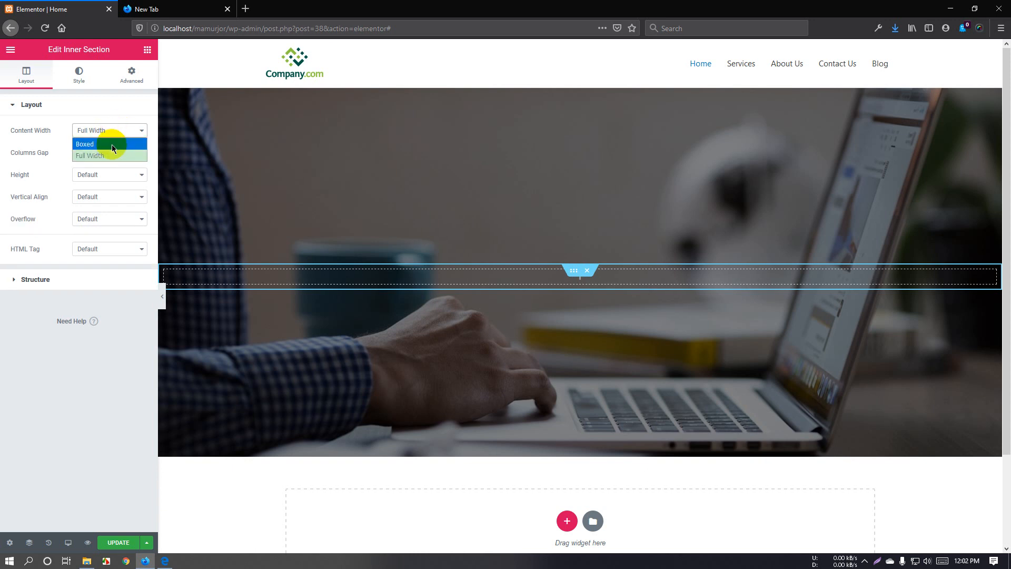
pyautogui.click(112, 145)
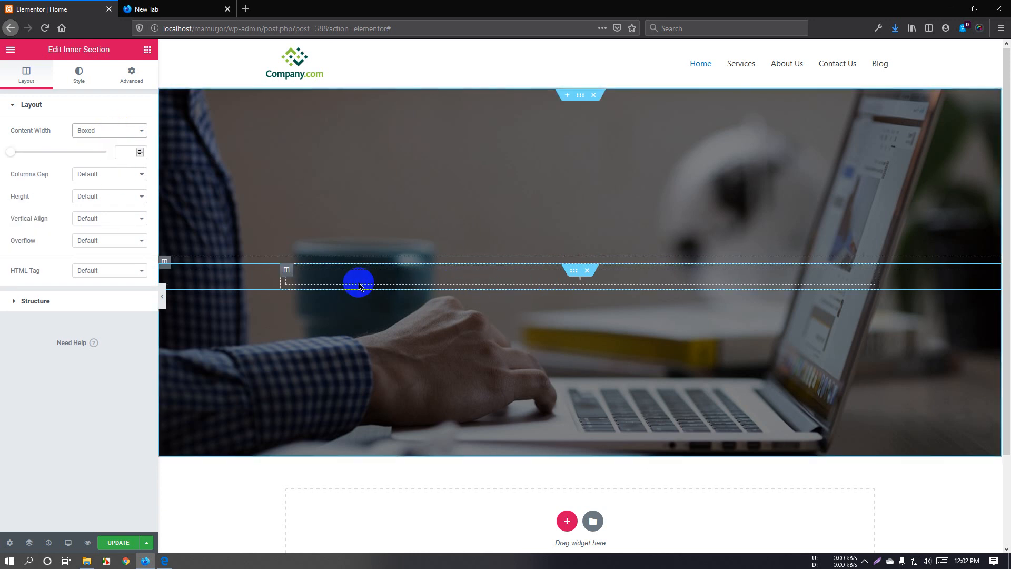
# Duplicate the inner section's column three times to make a four-column row.
pyautogui.rightClick(288, 272)
pyautogui.click(316, 298)
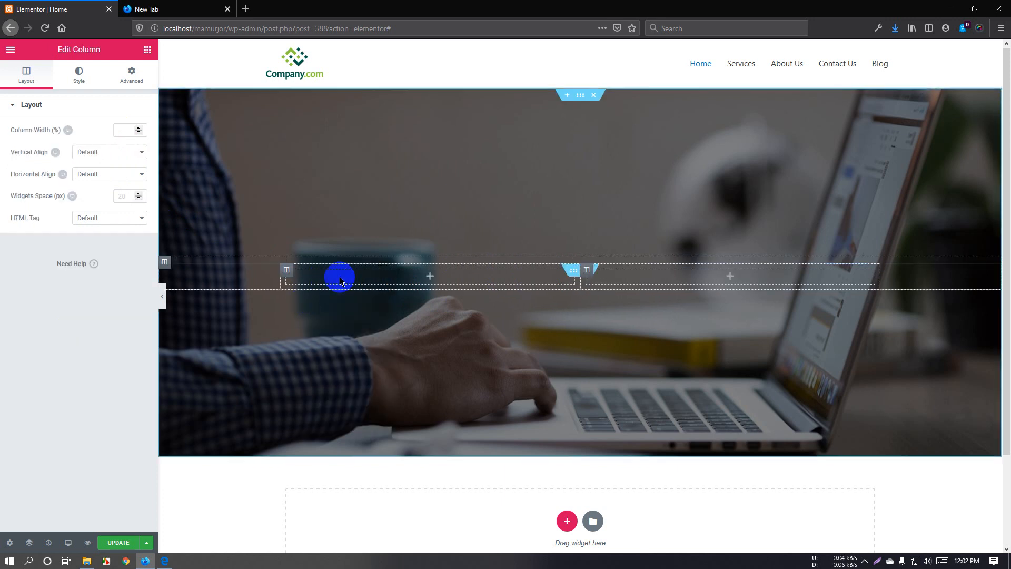
pyautogui.rightClick(287, 271)
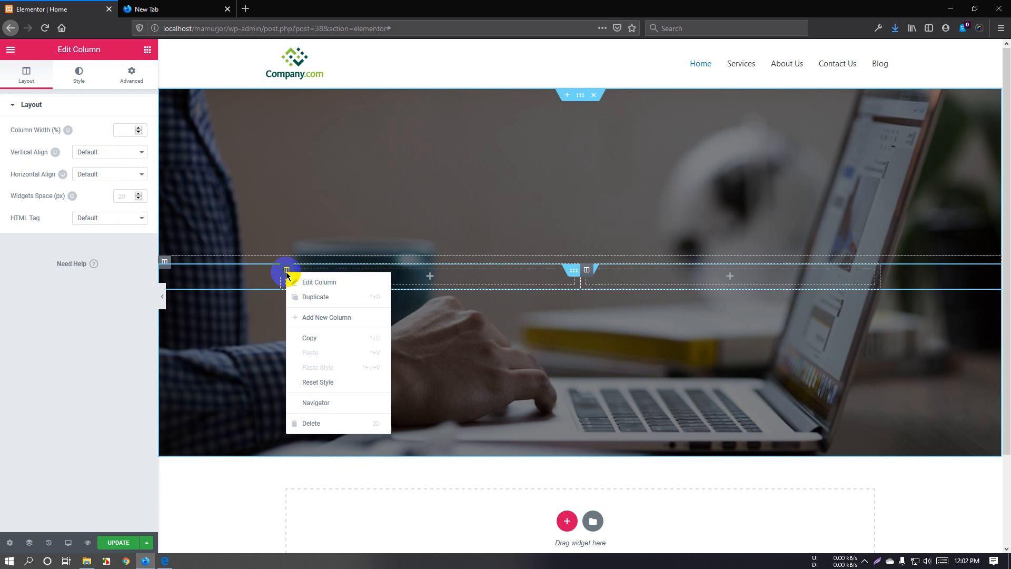
pyautogui.click(300, 295)
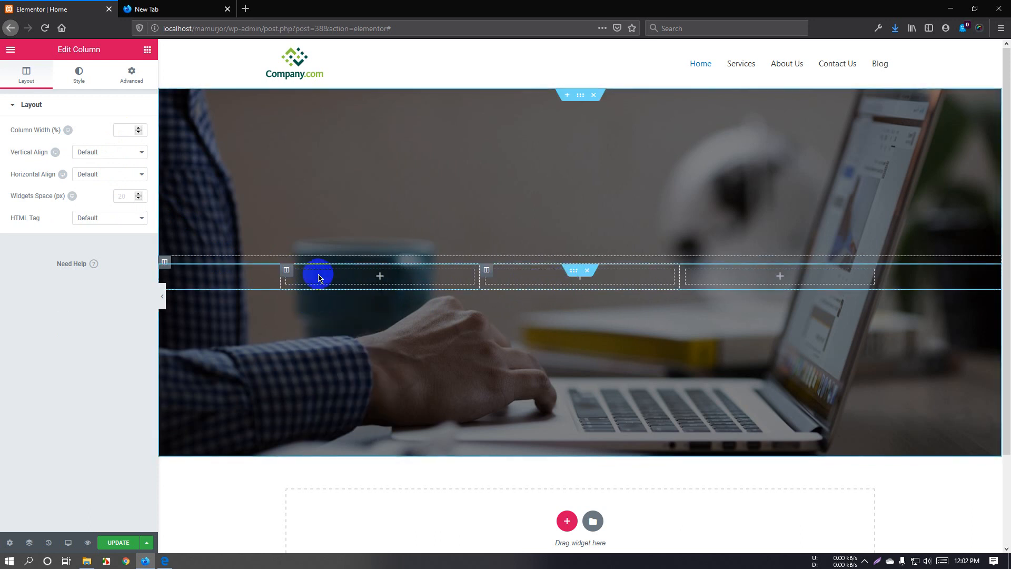
pyautogui.rightClick(288, 271)
pyautogui.click(311, 296)
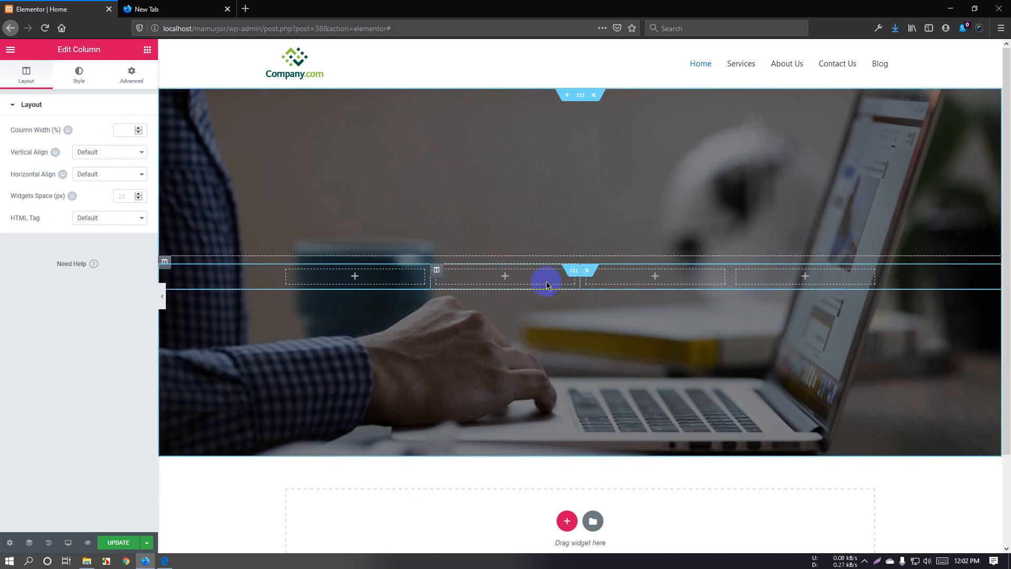
# Open the settings of the inner section's first column.
pyautogui.rightClick(289, 274)
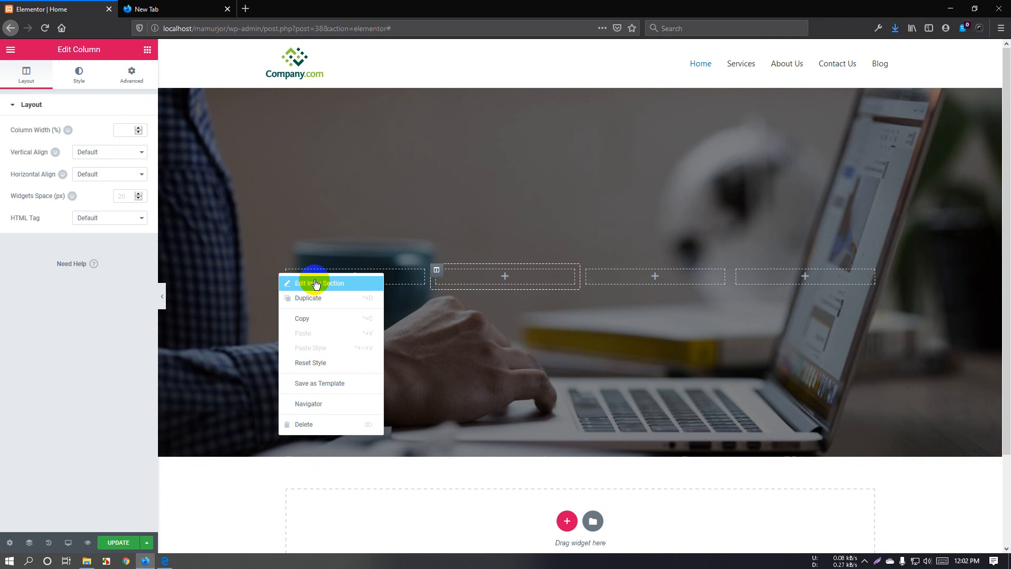
pyautogui.click(346, 280)
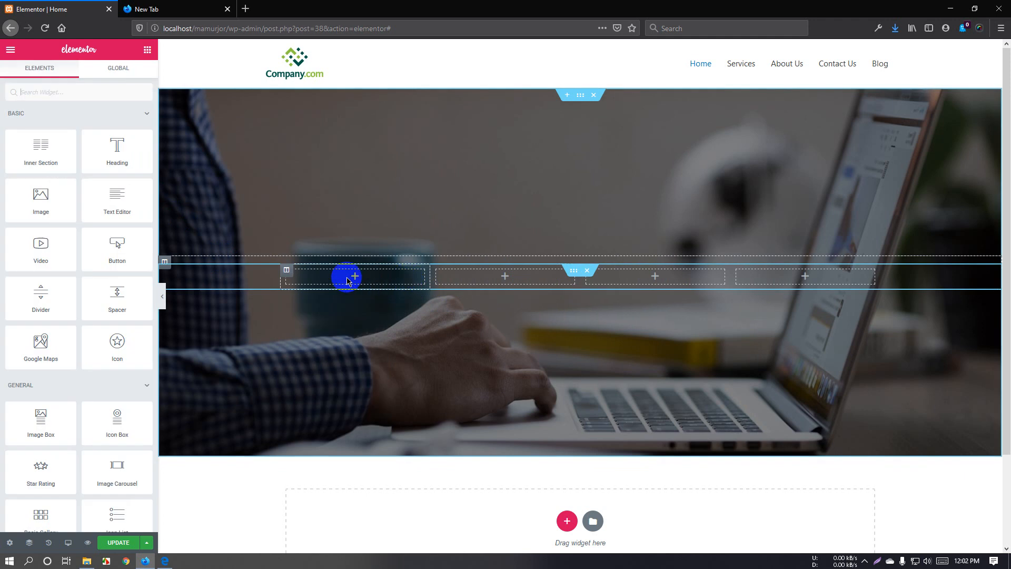
pyautogui.rightClick(287, 273)
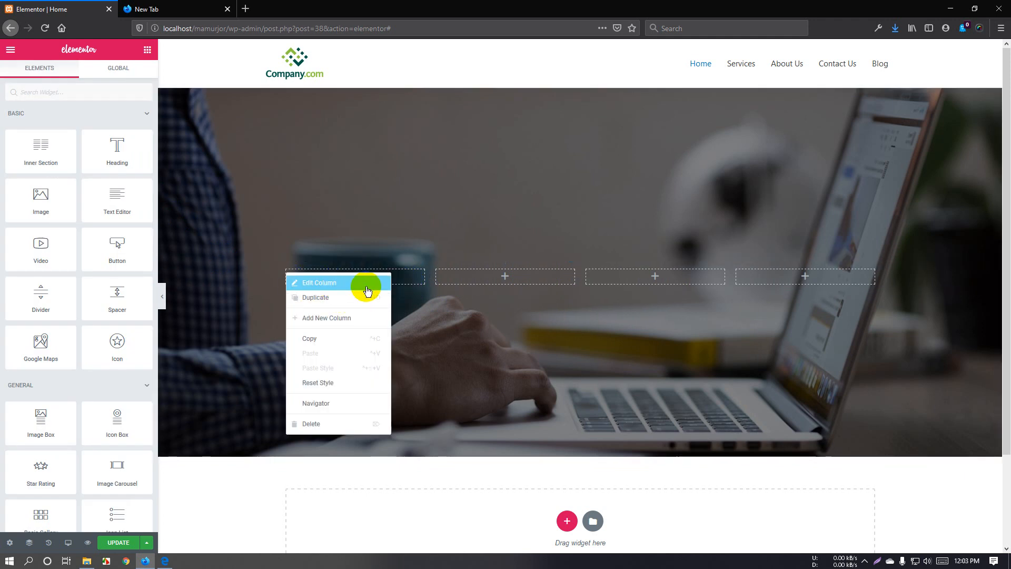
pyautogui.click(351, 289)
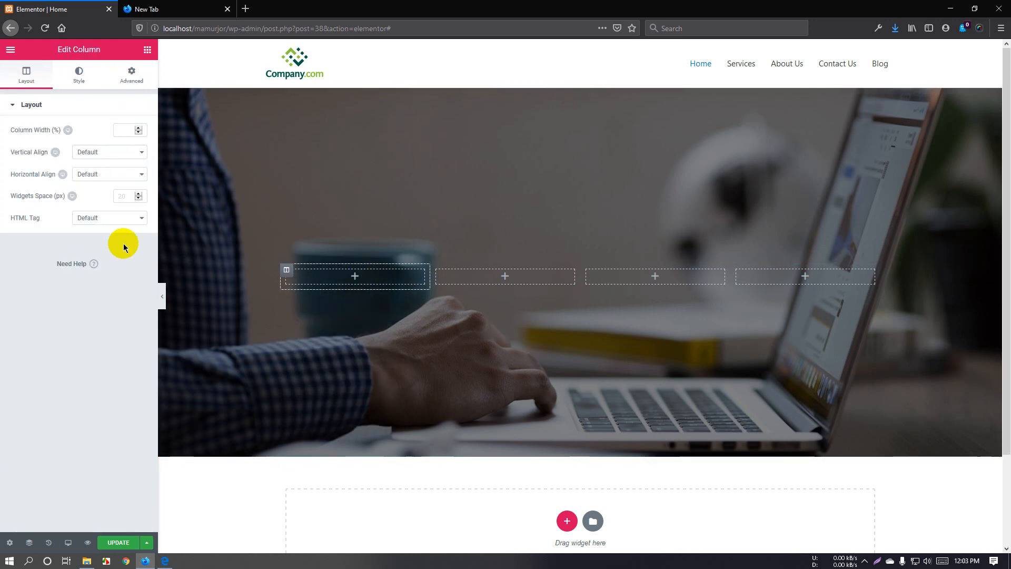
# Delete two of the inner section's four columns, starting each time with the first one.
pyautogui.rightClick(287, 272)
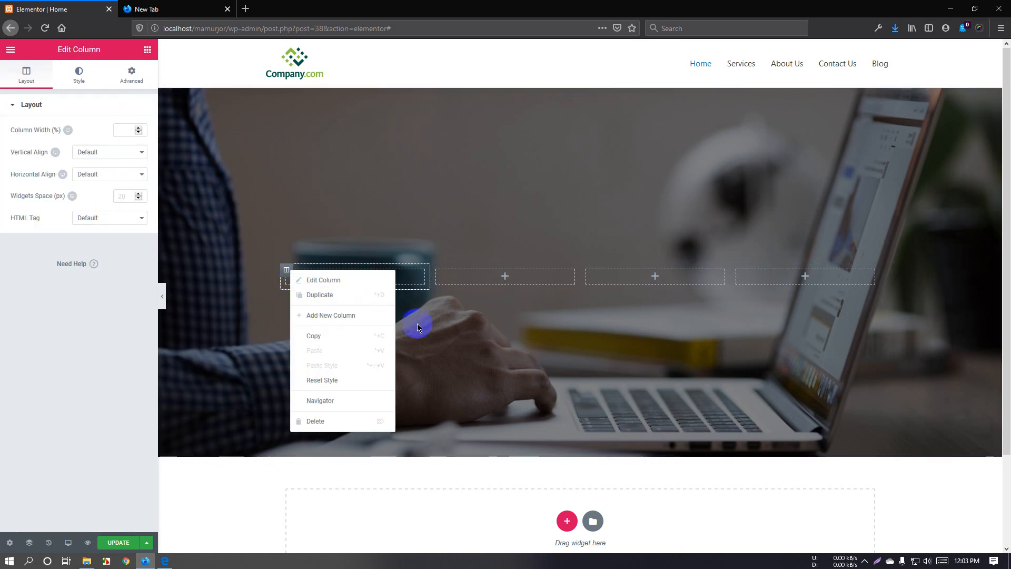
pyautogui.scroll(-2, 568, 400)
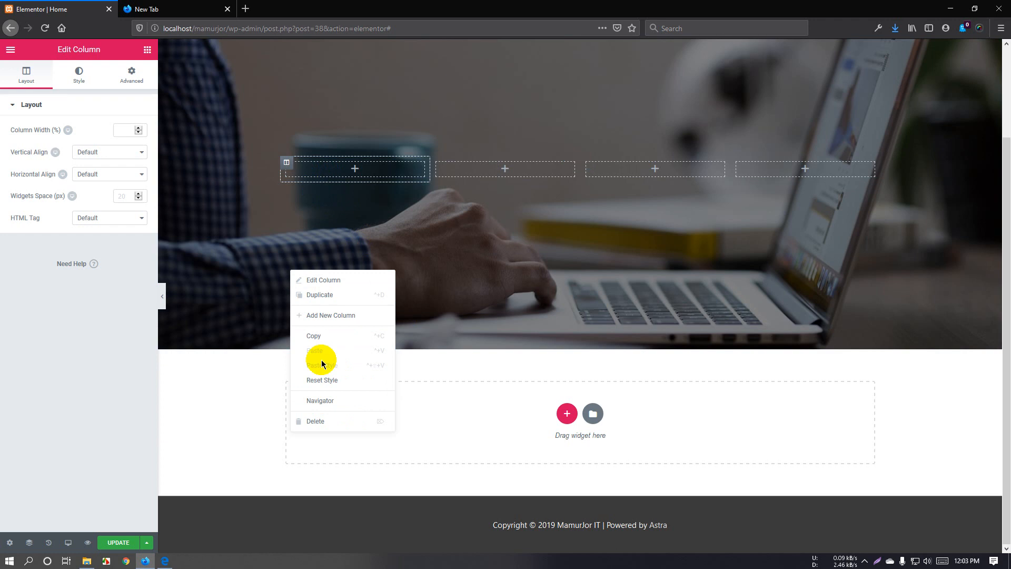
pyautogui.click(334, 422)
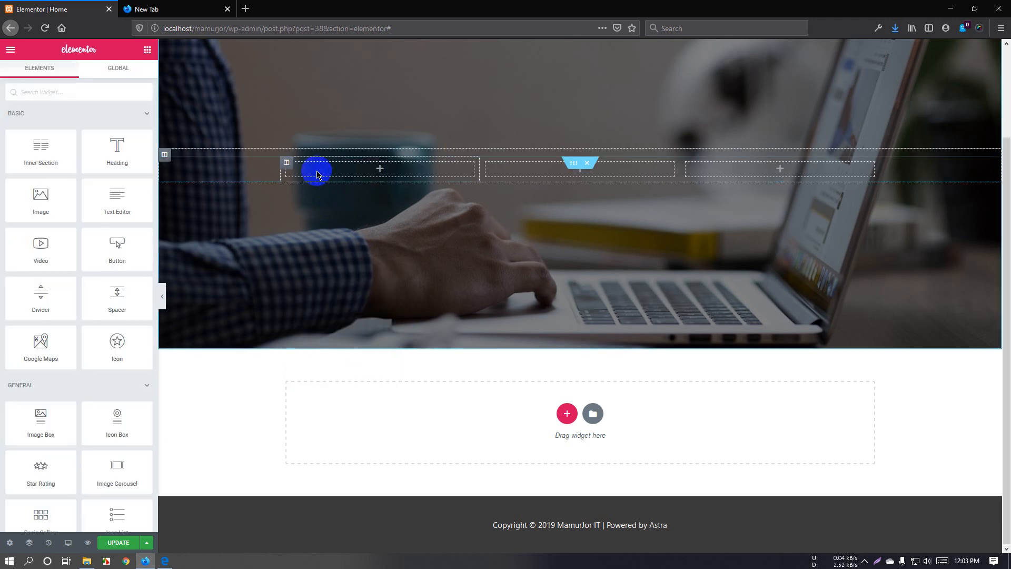
pyautogui.click(287, 171)
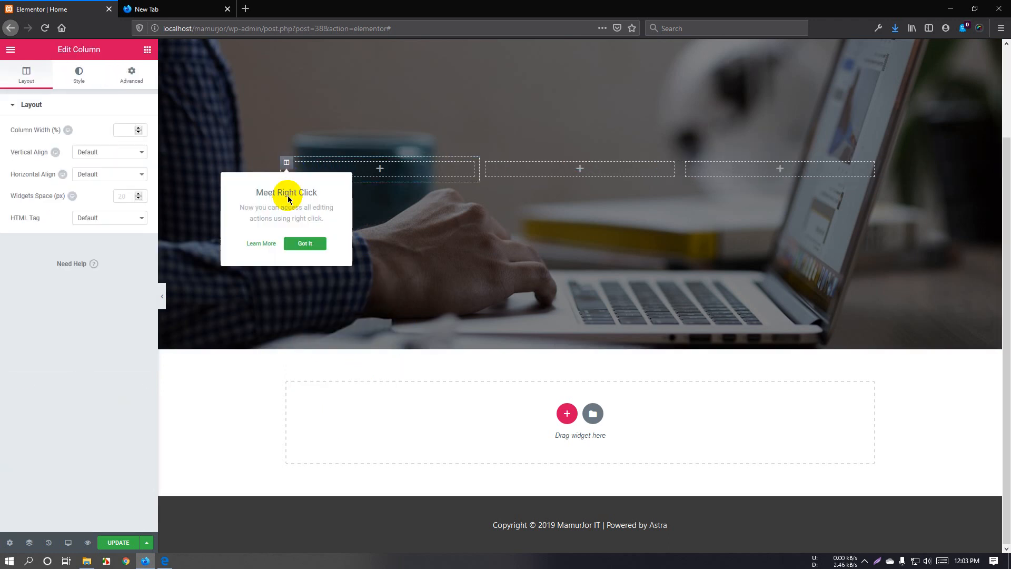
pyautogui.rightClick(285, 163)
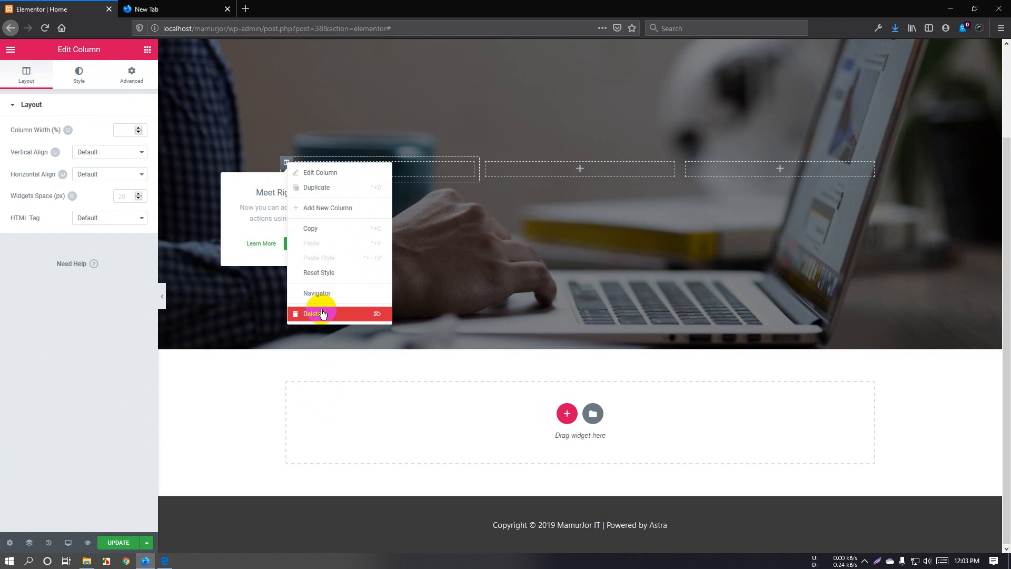
pyautogui.click(286, 165)
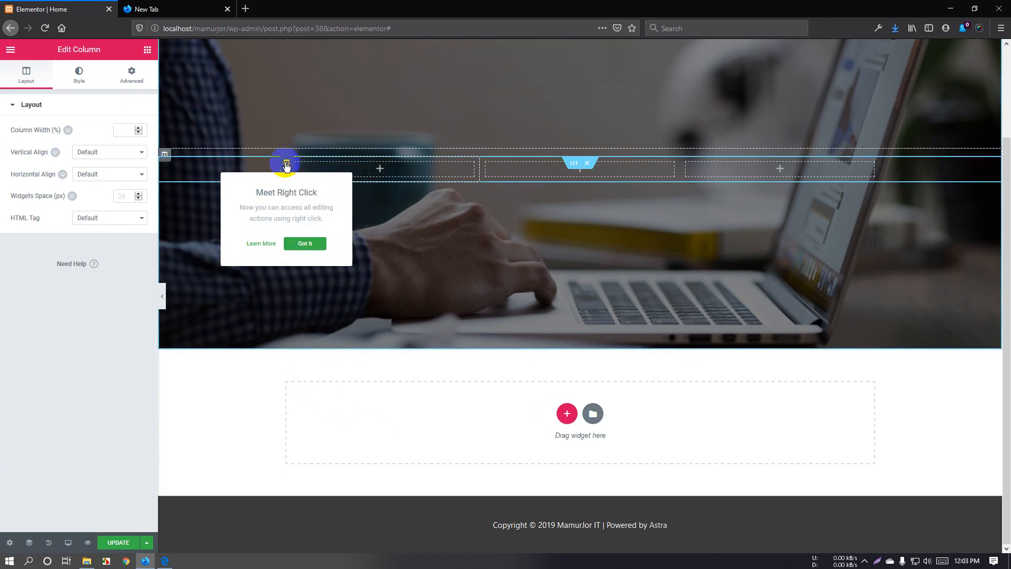
pyautogui.rightClick(285, 165)
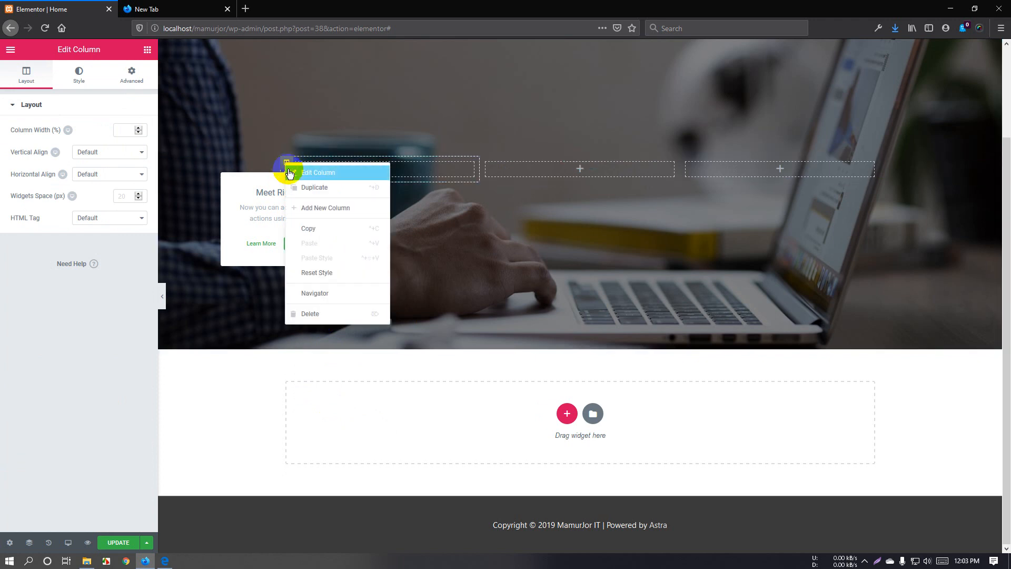
pyautogui.click(326, 314)
# Add a Heading widget to the inner section's first column and select its placeholder title text.
pyautogui.scroll(4, 479, 219)
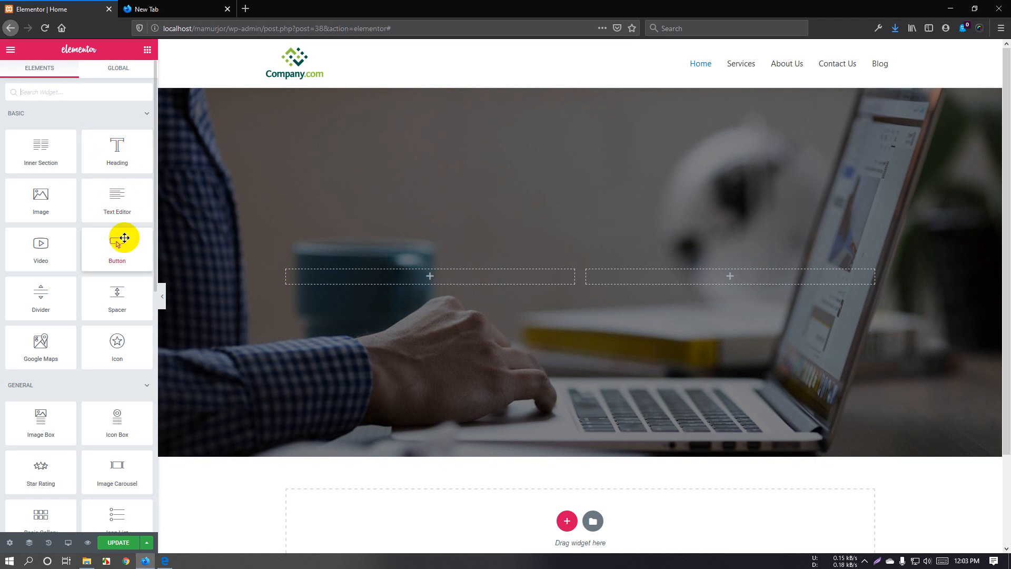
pyautogui.moveTo(106, 151); pyautogui.dragTo(363, 279)
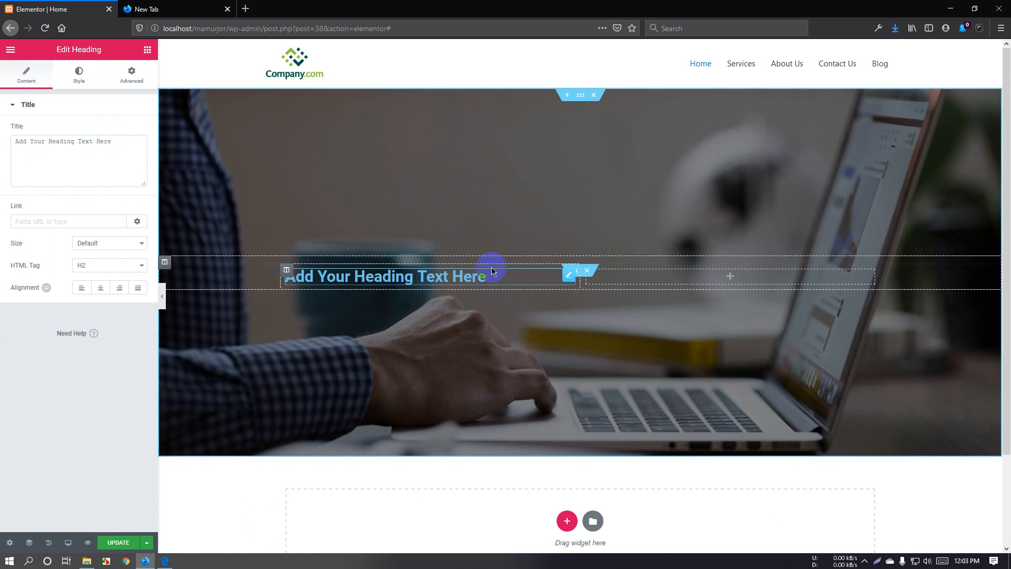
pyautogui.hotkey('ctrl', 'a')
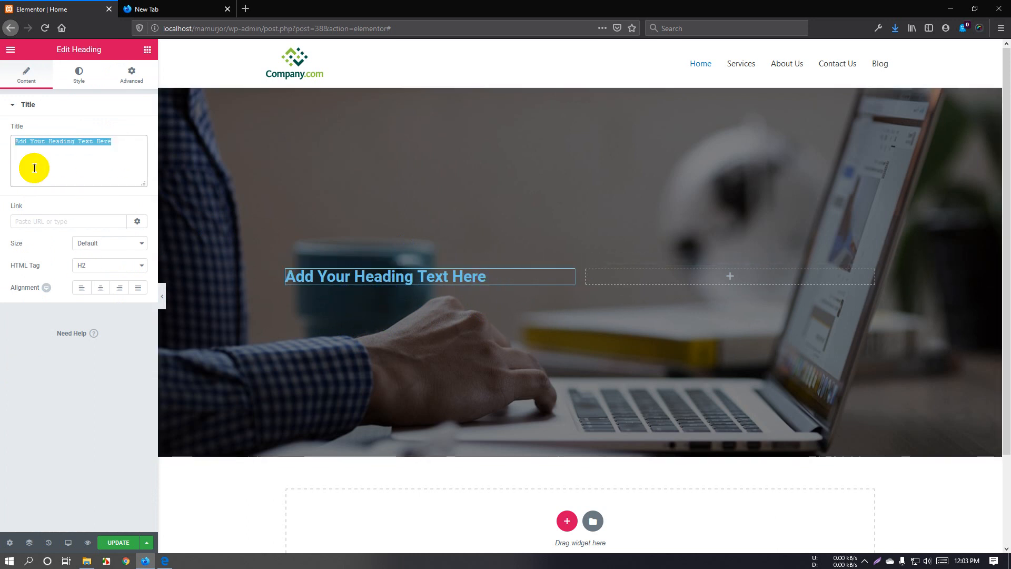
# Open lipsum.com in the empty browser tab and copy the heading "What is Lorem Ipsum?".
pyautogui.click(174, 9)
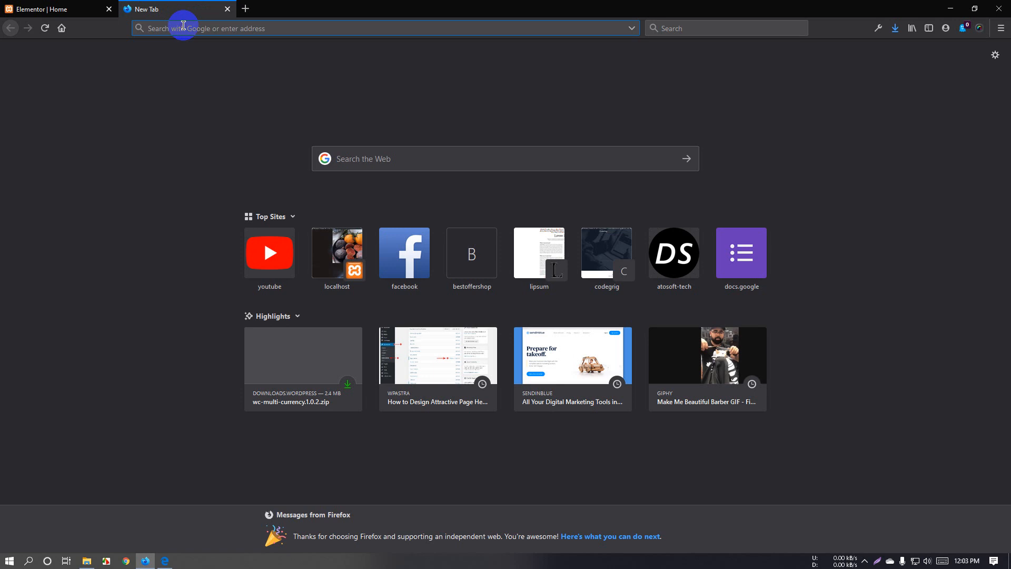
pyautogui.write('lipsum.com/')
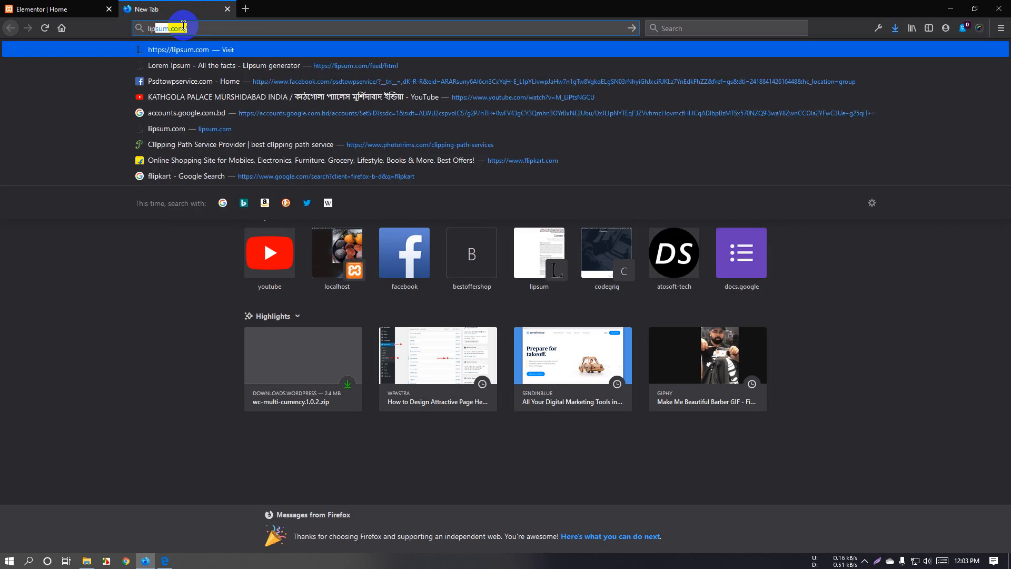
pyautogui.press('Return')
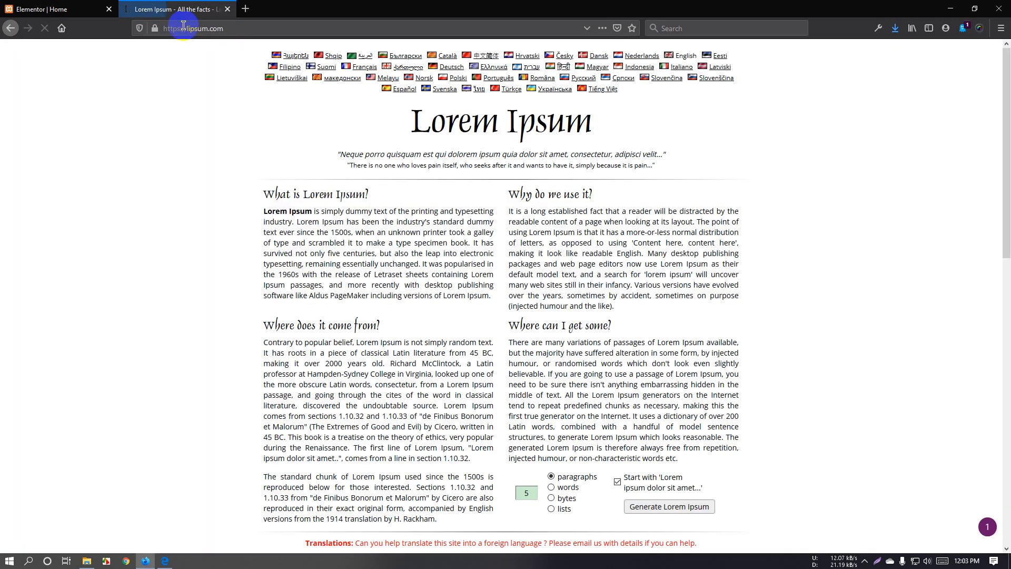
pyautogui.moveTo(264, 194); pyautogui.dragTo(393, 203)
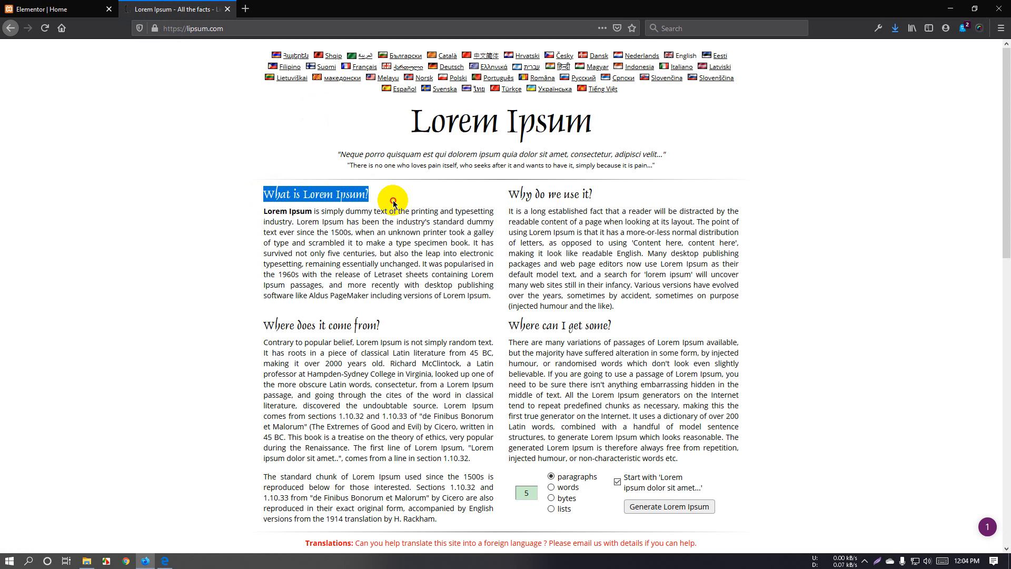
# Return to the Elementor page and replace the heading widget's title with the copied "What is Lorem Ipsum?".
pyautogui.click(104, 10)
pyautogui.click(104, 150)
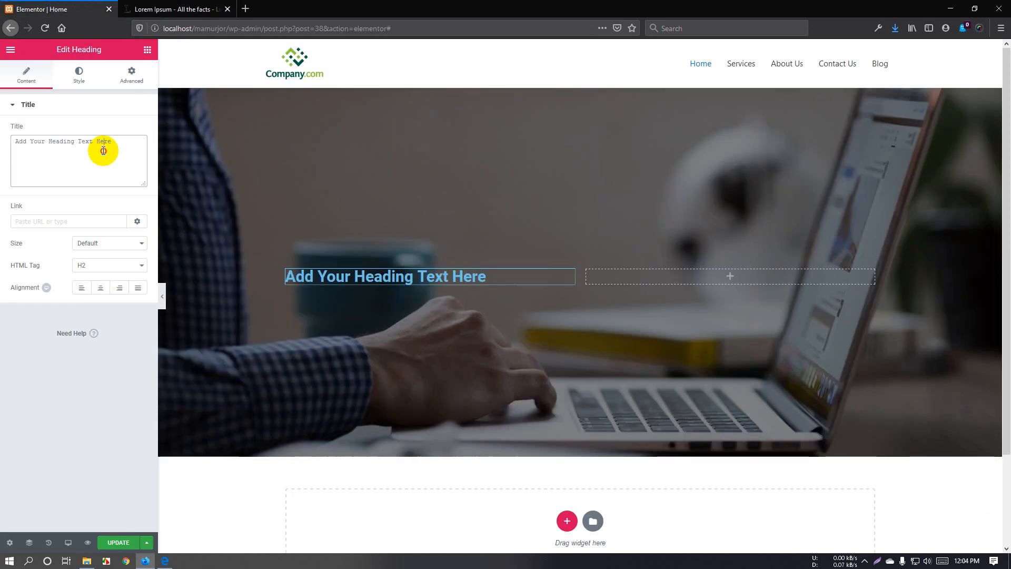
pyautogui.hotkey('ctrl', 'v')
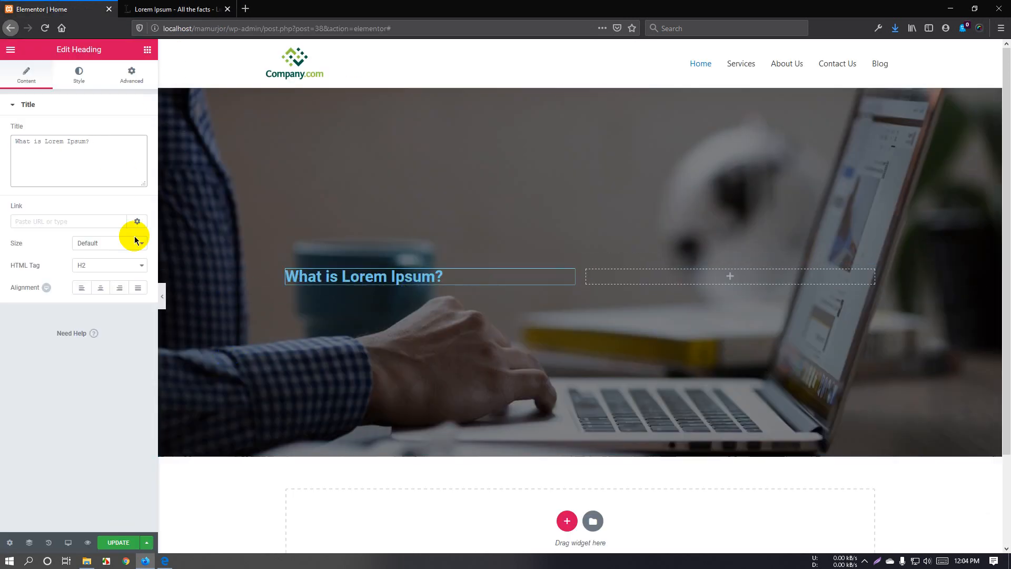
# Try the Small, Large, Default and XXL sizes on the heading.
pyautogui.click(68, 220)
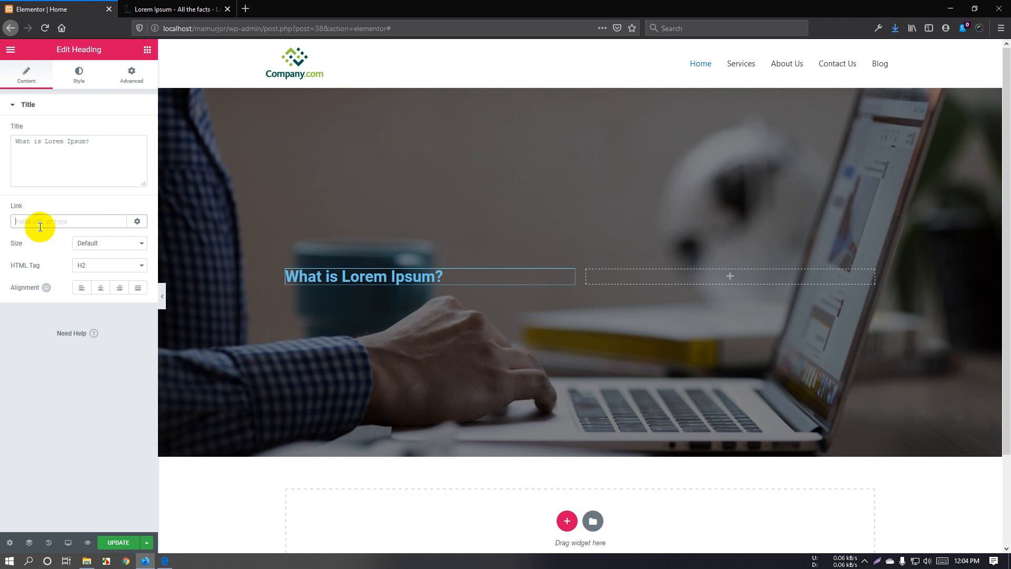
pyautogui.click(102, 245)
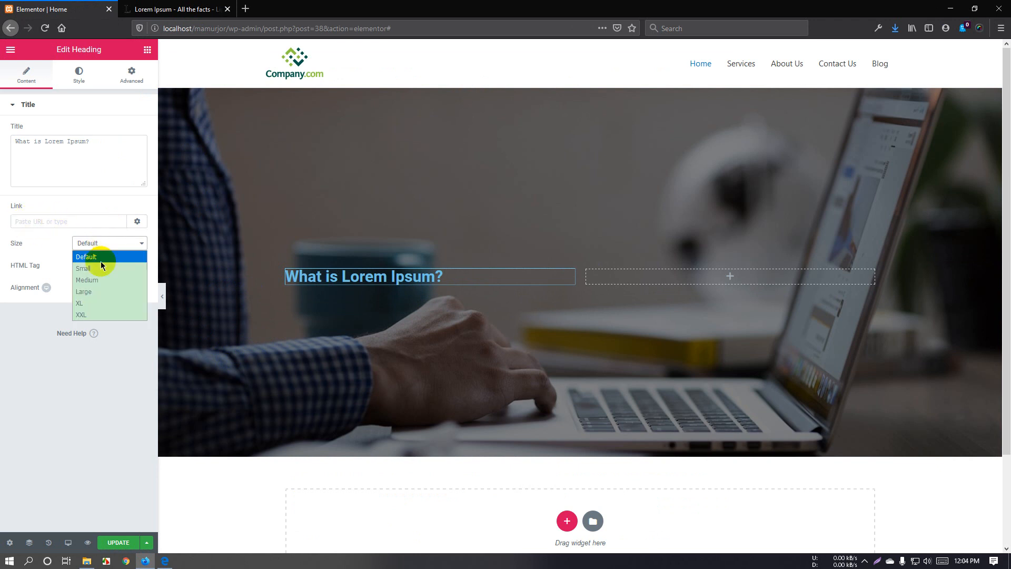
pyautogui.click(100, 261)
pyautogui.click(106, 245)
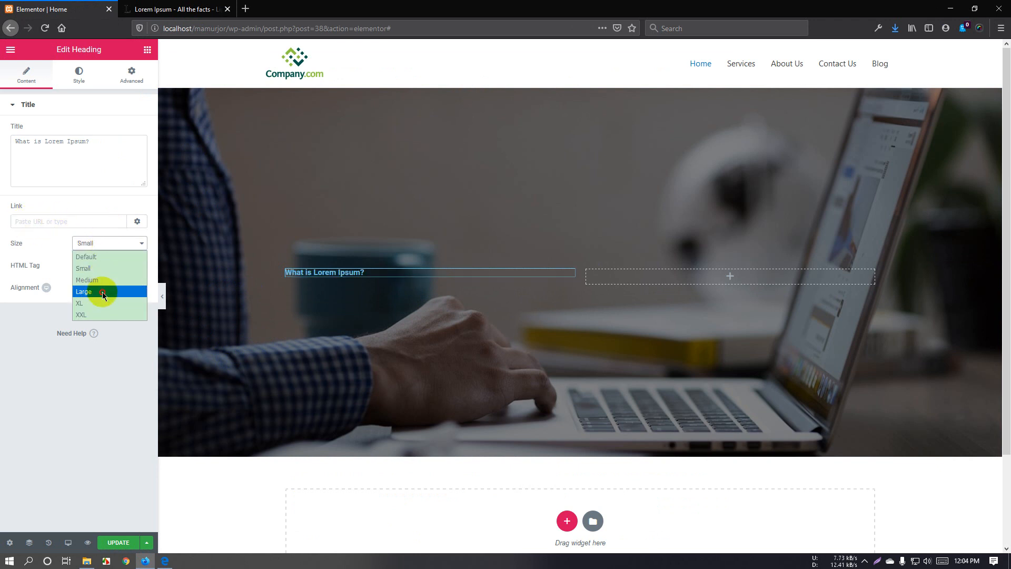
pyautogui.click(102, 290)
pyautogui.click(118, 245)
pyautogui.click(114, 257)
pyautogui.click(111, 243)
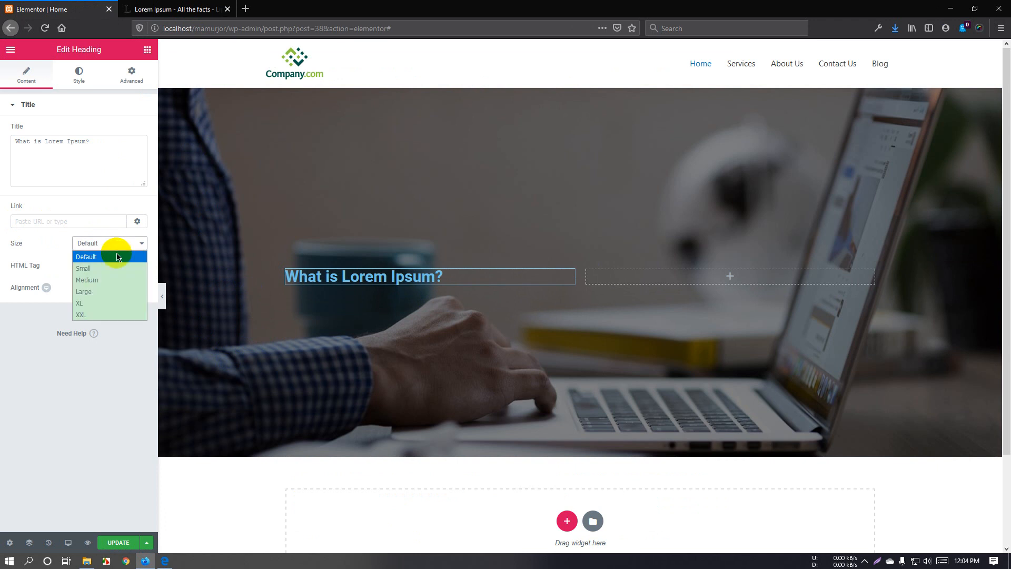
pyautogui.click(109, 308)
# Set the heading's size to XL and try the Right and Justified alignments on it.
pyautogui.click(109, 243)
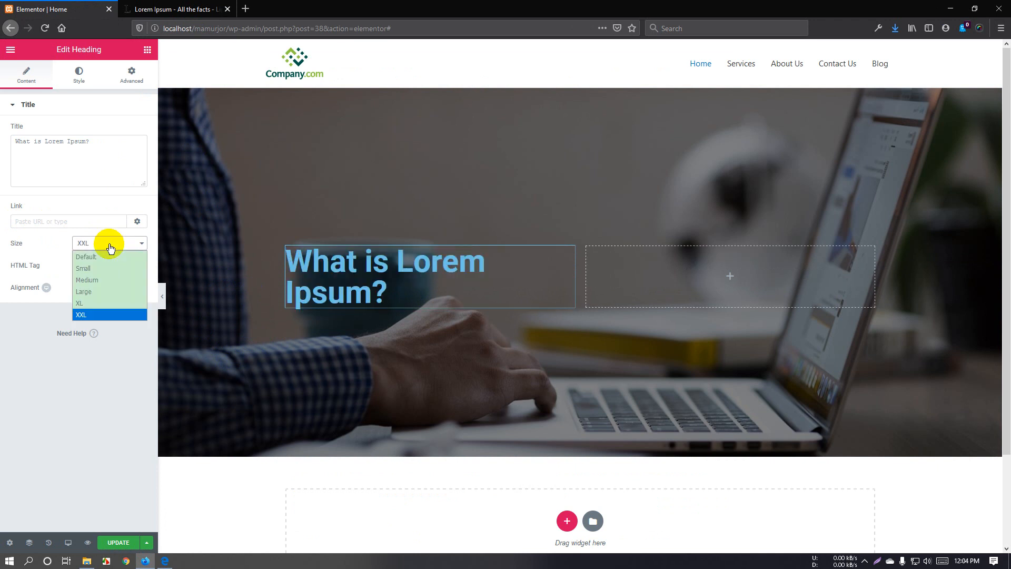
pyautogui.click(108, 304)
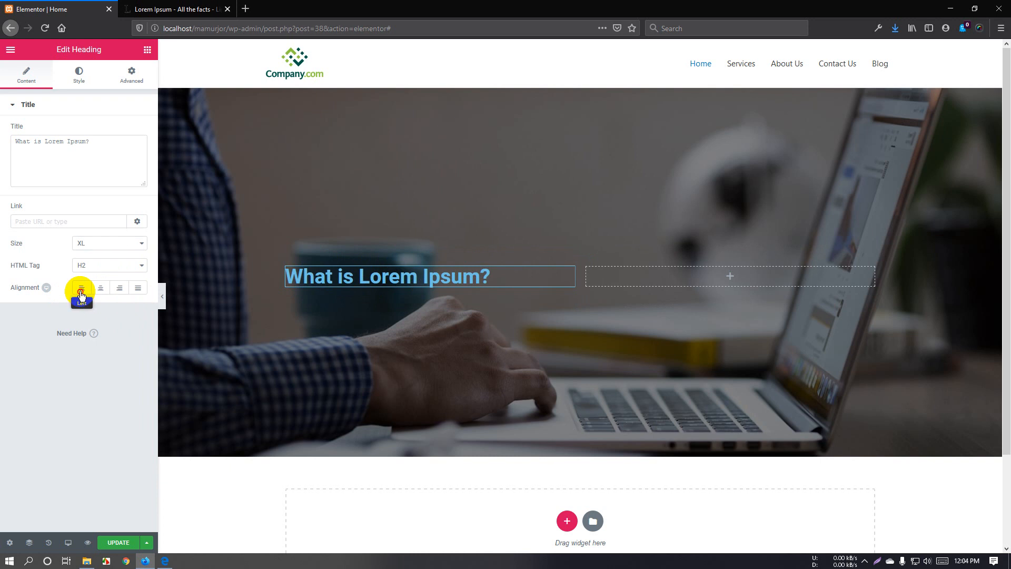
pyautogui.click(119, 287)
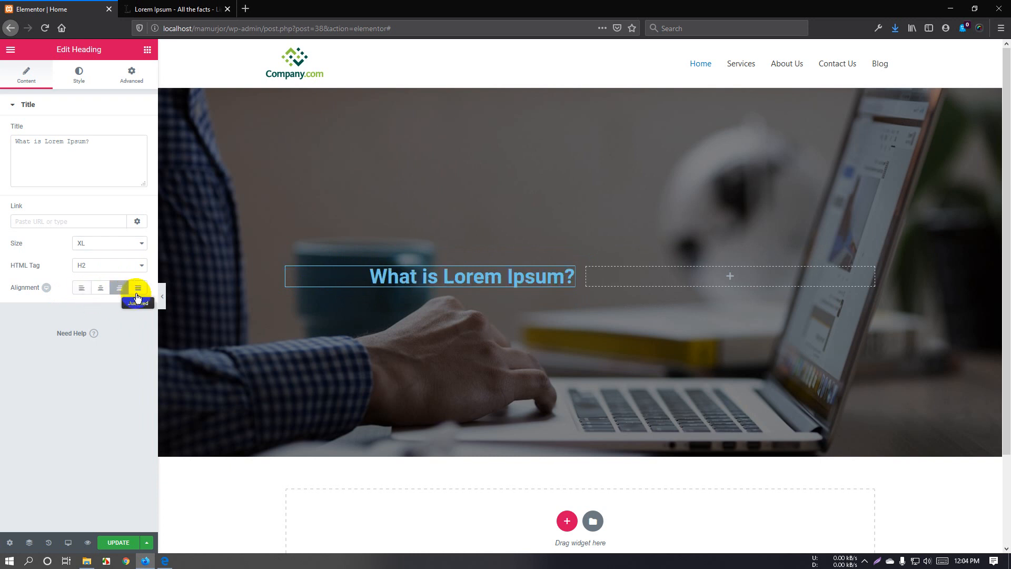
pyautogui.click(138, 289)
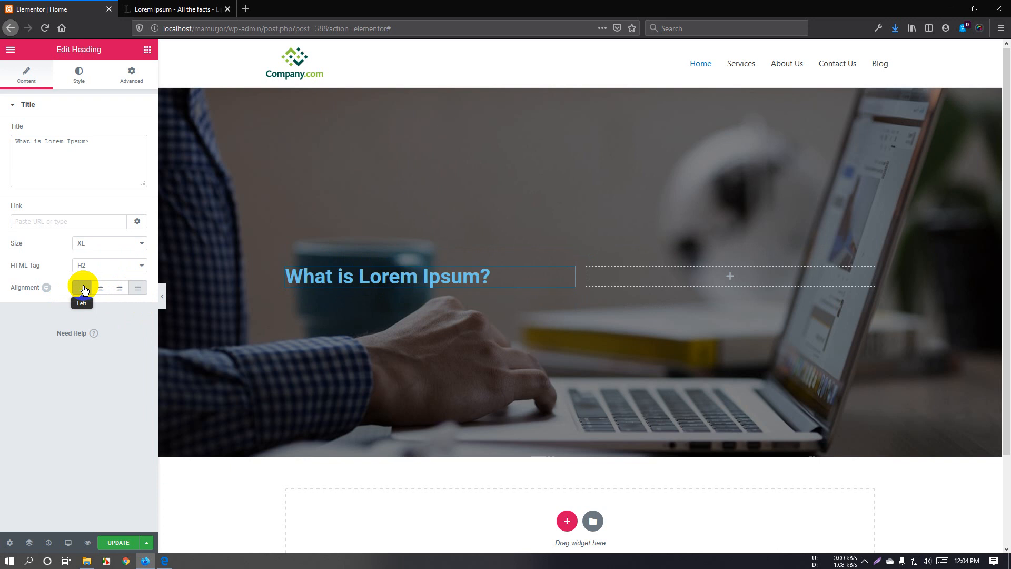
# Set the heading's text color to white (#ffffff).
pyautogui.click(79, 74)
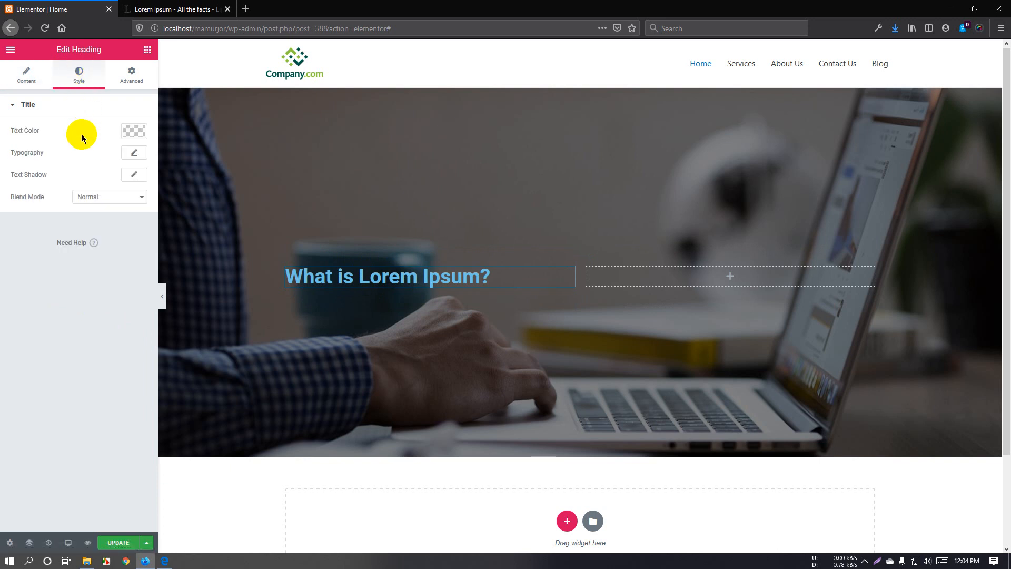
pyautogui.click(135, 131)
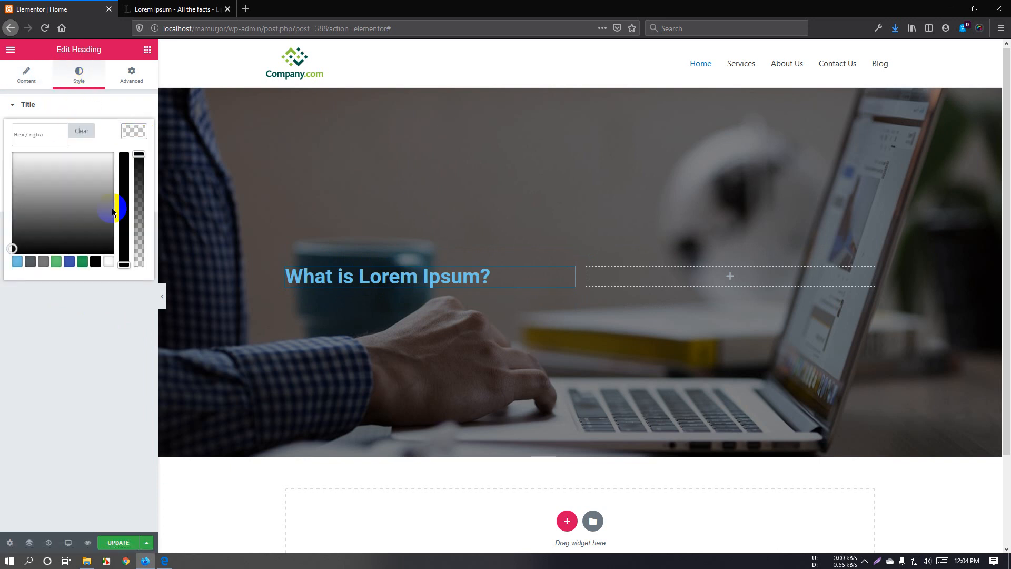
pyautogui.click(109, 263)
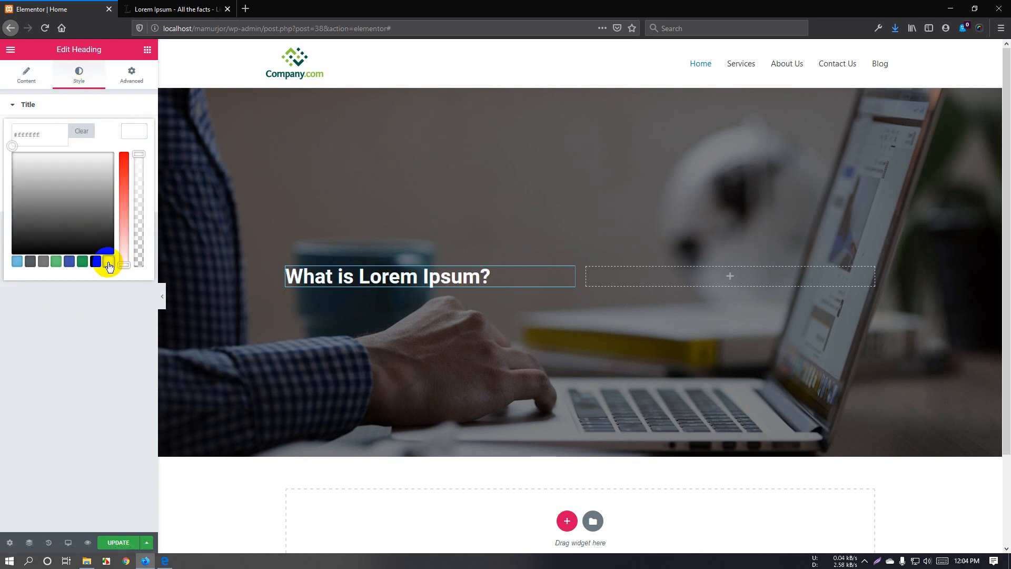
pyautogui.click(131, 131)
# Set the heading's typography to a size of 47 px and a weight of 300, keeping the Default font family.
pyautogui.click(133, 154)
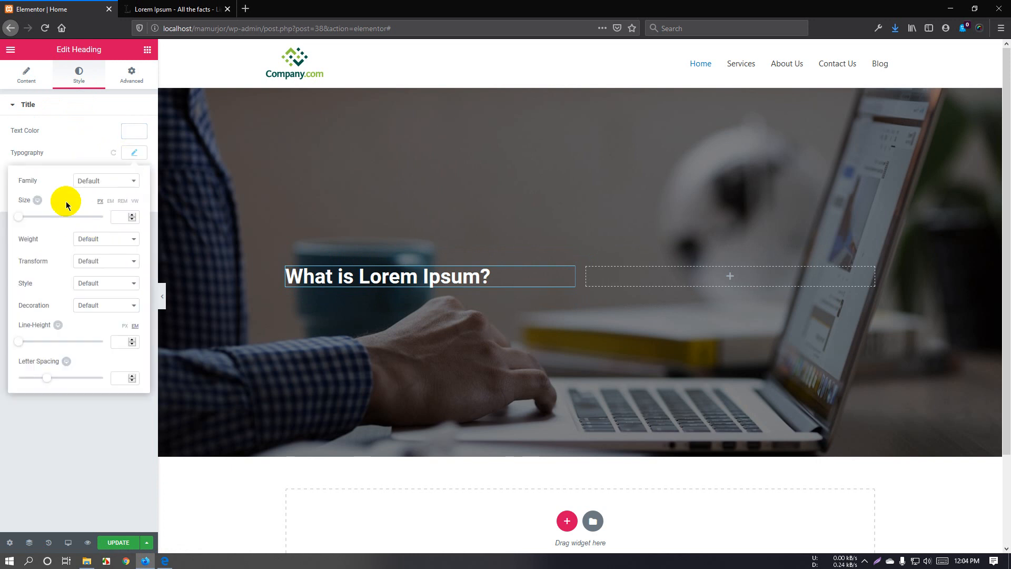
pyautogui.click(96, 180)
pyautogui.click(96, 181)
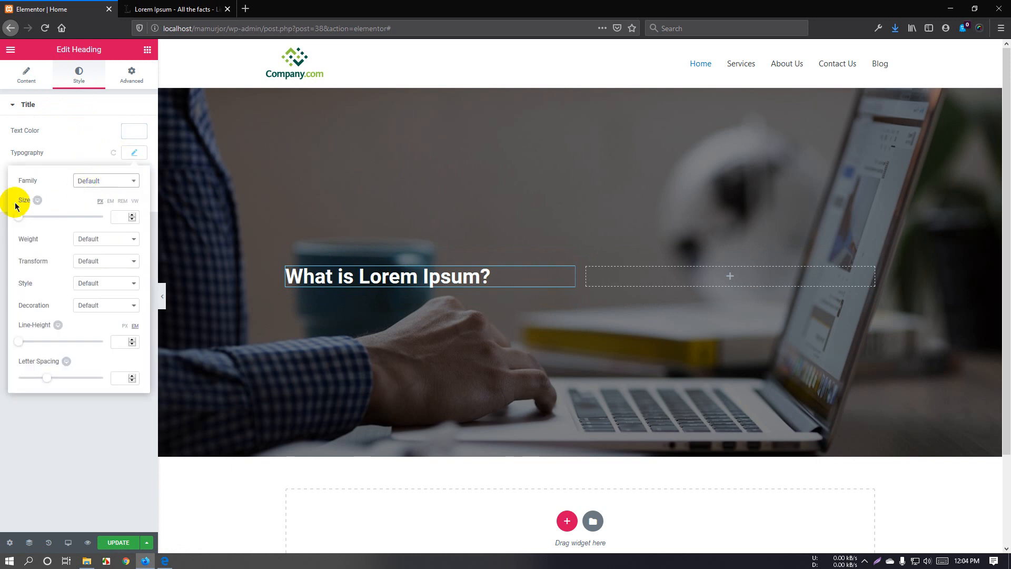
pyautogui.moveTo(21, 218); pyautogui.dragTo(40, 224)
pyautogui.click(92, 239)
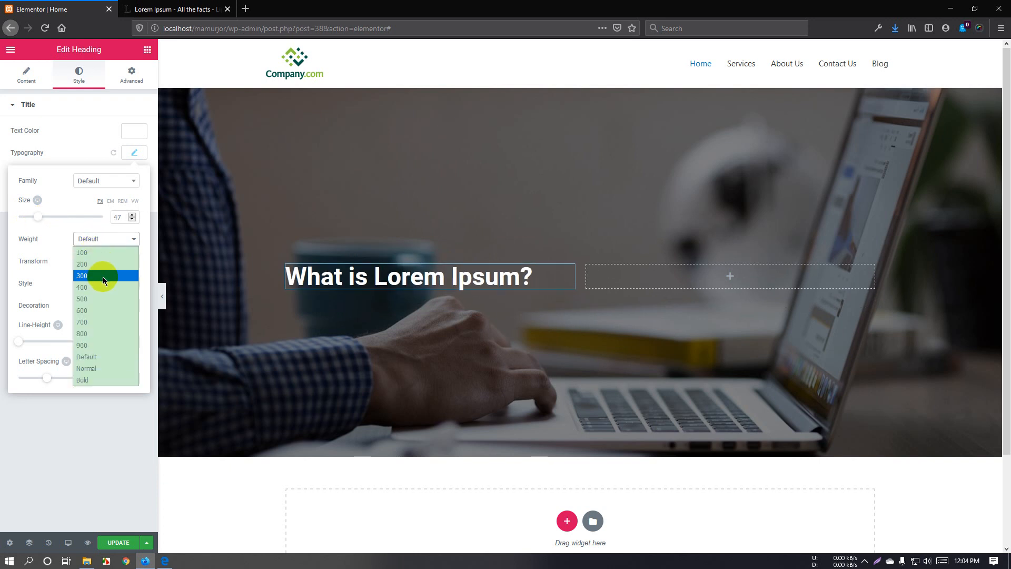
pyautogui.click(103, 276)
pyautogui.click(102, 240)
pyautogui.click(103, 275)
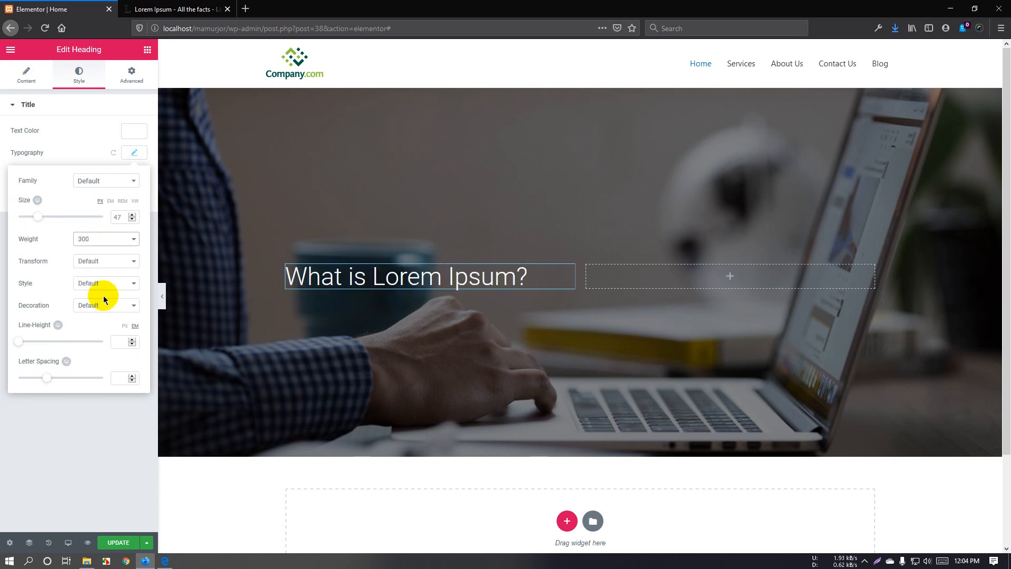
pyautogui.click(106, 240)
pyautogui.click(108, 275)
# Try the Uppercase transform on the heading and set the transform back to Default.
pyautogui.click(101, 262)
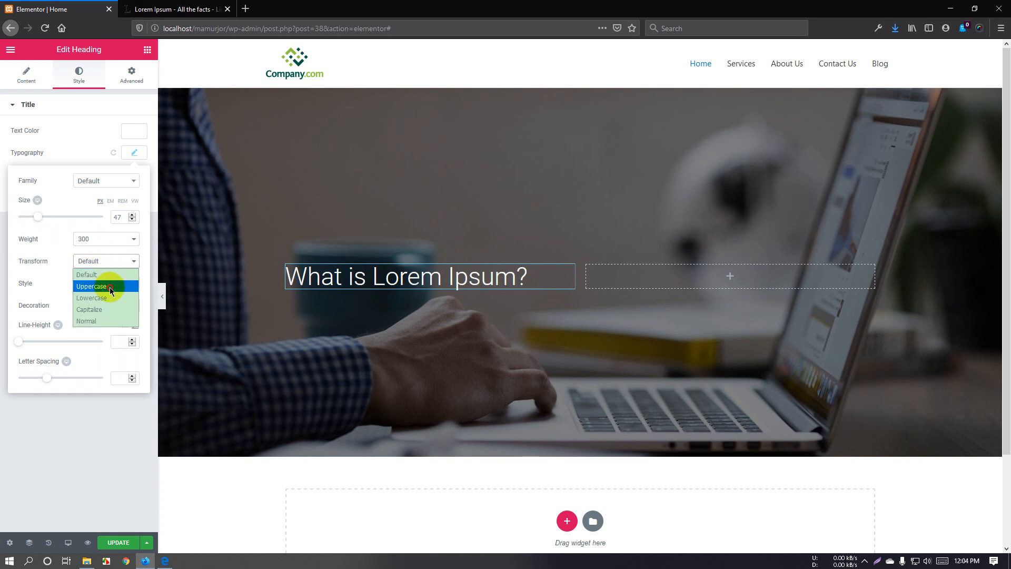
pyautogui.click(109, 287)
pyautogui.click(108, 262)
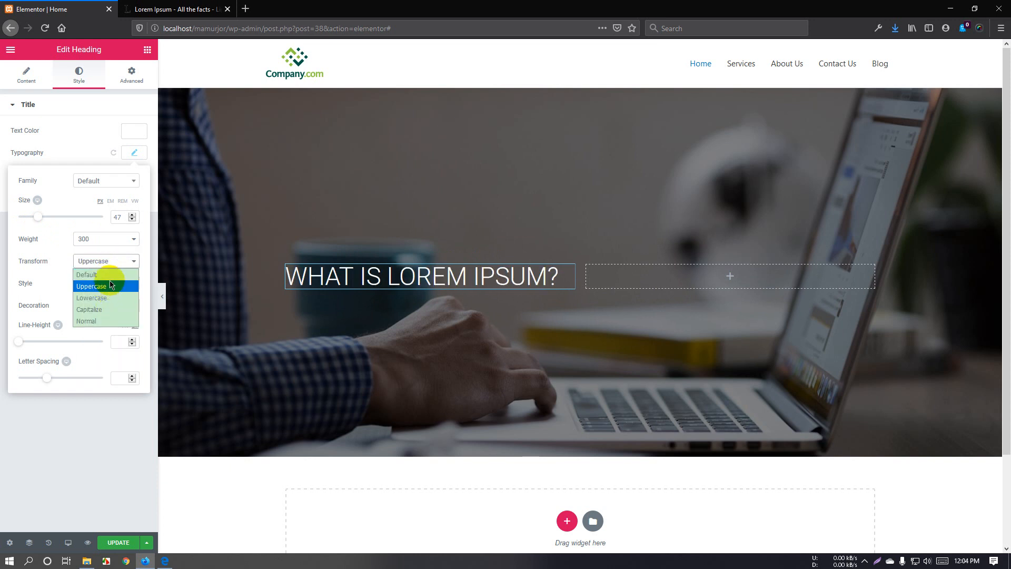
pyautogui.click(111, 275)
# Try the Italic and Oblique font styles on the heading and set the style back to Default.
pyautogui.click(107, 287)
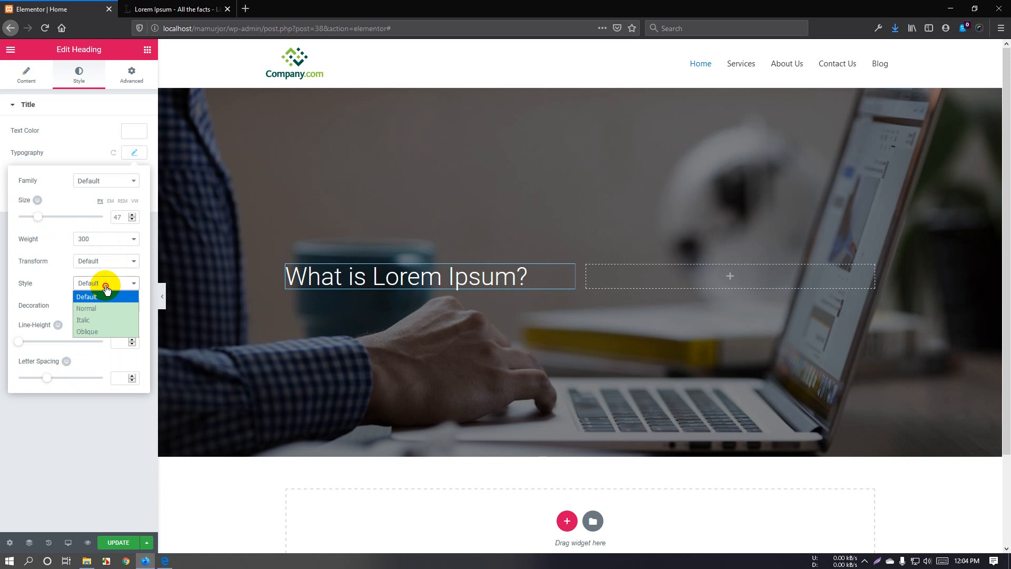
pyautogui.click(103, 319)
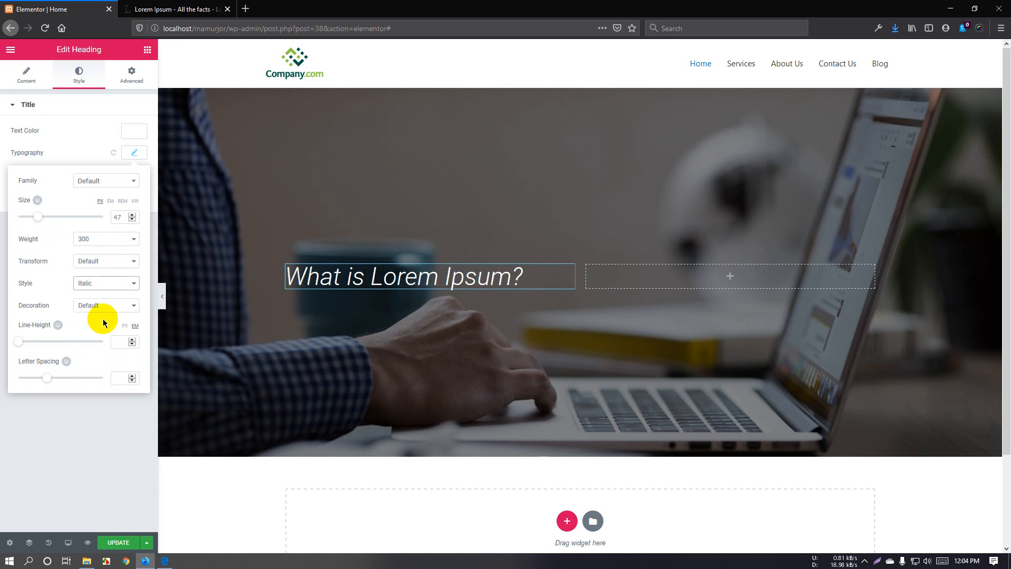
pyautogui.click(105, 284)
pyautogui.click(100, 331)
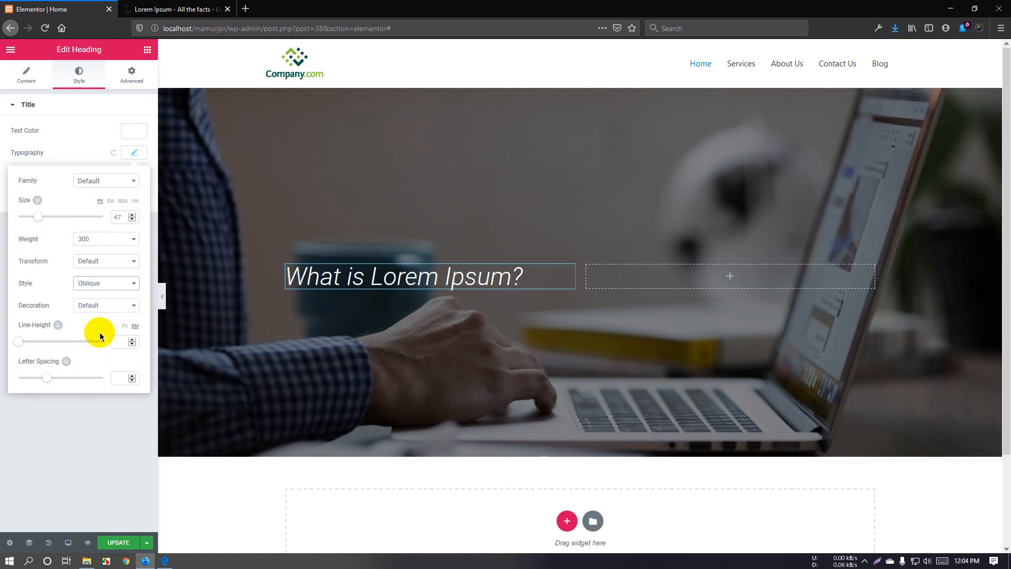
pyautogui.click(109, 286)
pyautogui.click(107, 294)
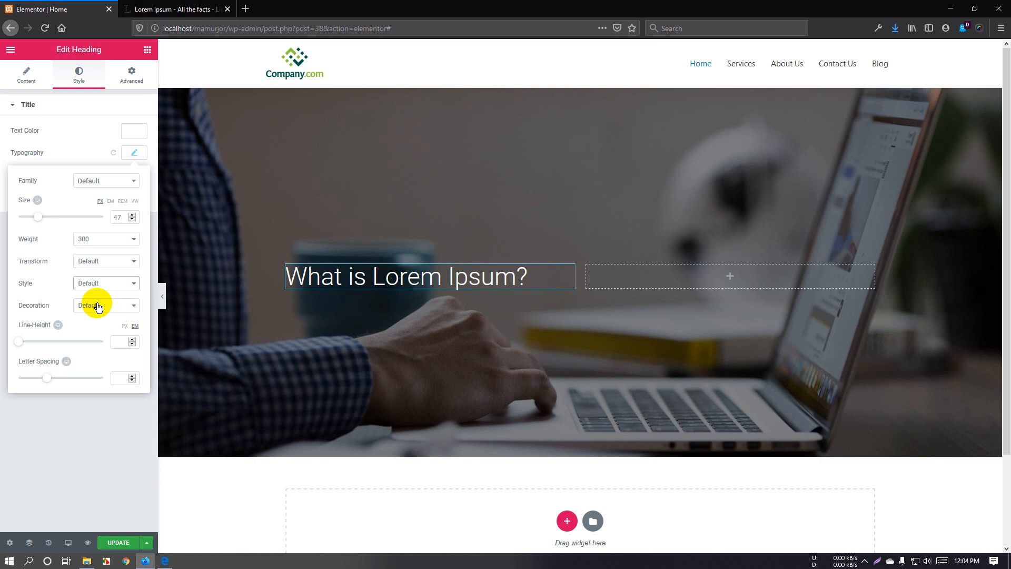
# Set the heading's text decoration to Underline and update the page.
pyautogui.click(112, 307)
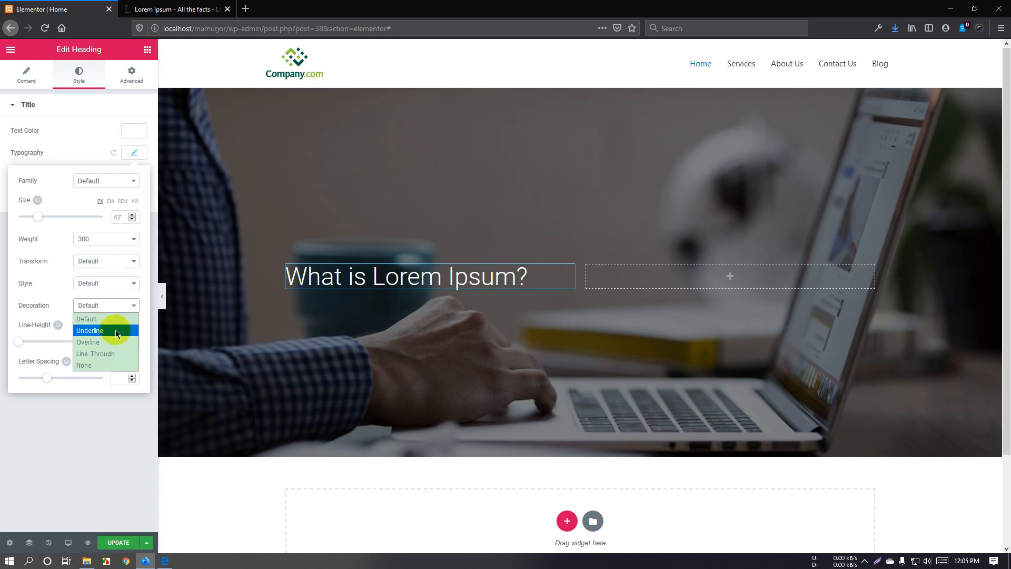
pyautogui.click(115, 330)
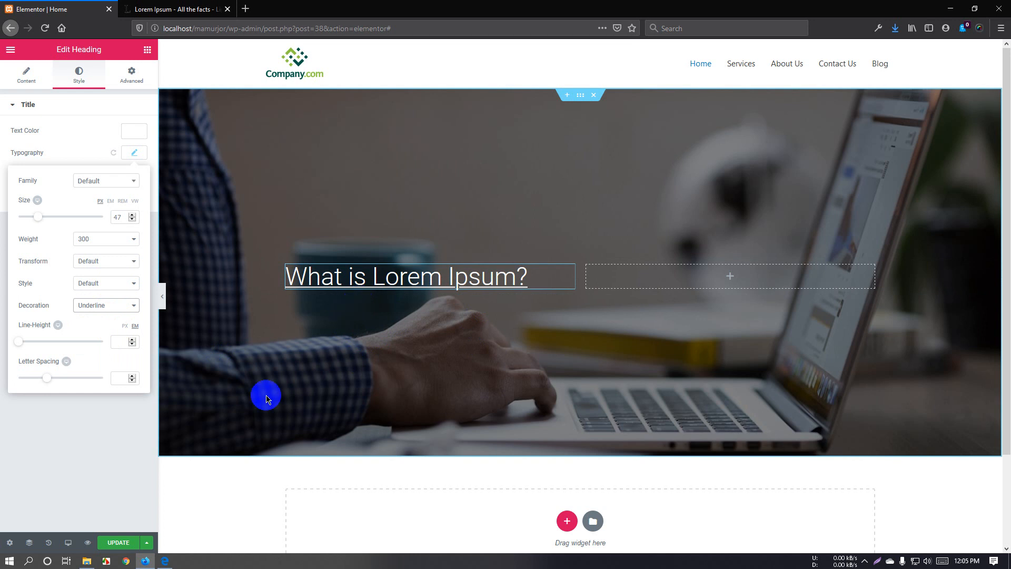
pyautogui.click(122, 543)
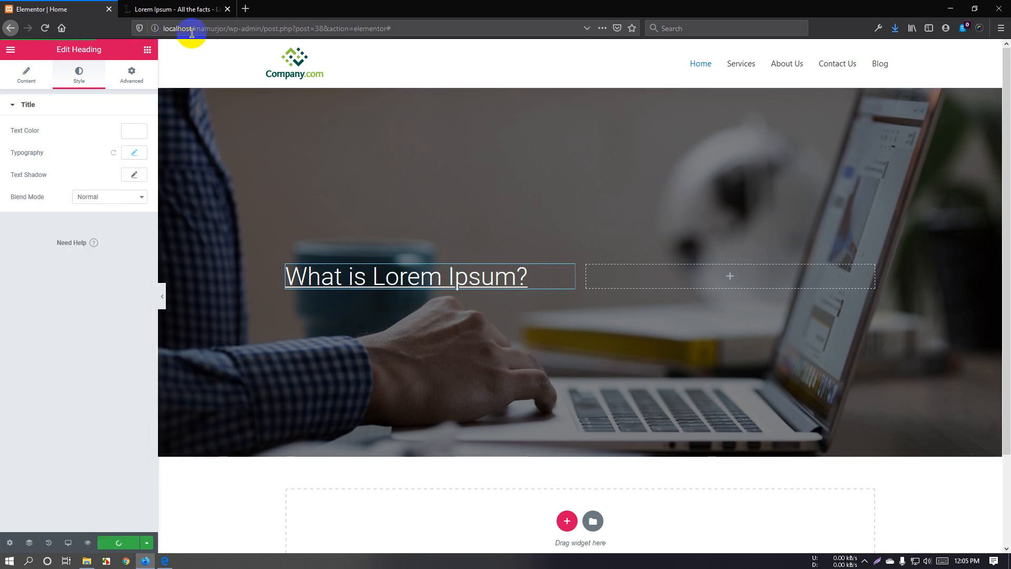
# Open the site's front page, localhost/mamurjor, in a new browser tab and examine the published heading.
pyautogui.moveTo(227, 29); pyautogui.dragTo(139, 34)
pyautogui.hotkey('ctrl', 'c')
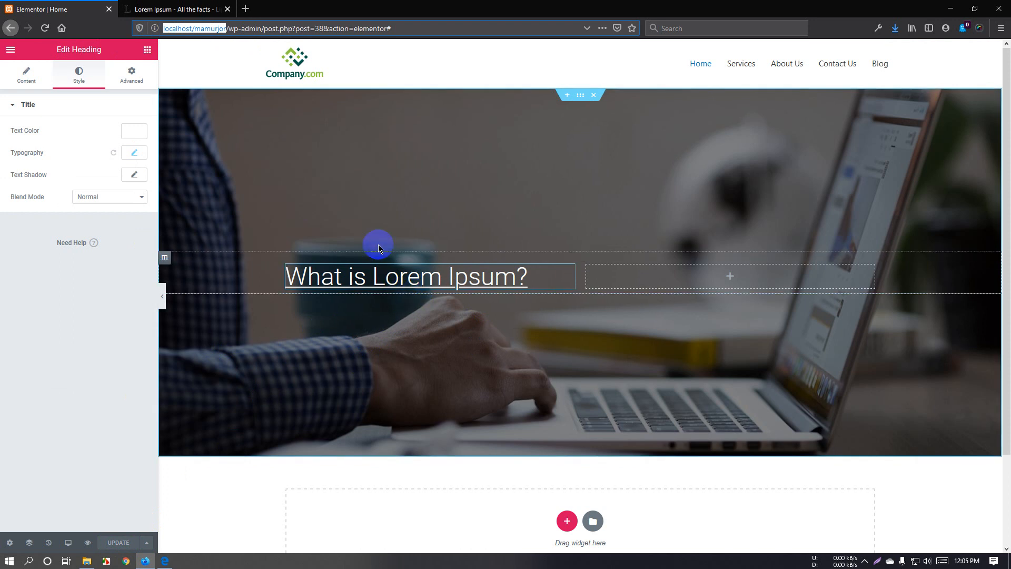
pyautogui.hotkey('ctrl', 't')
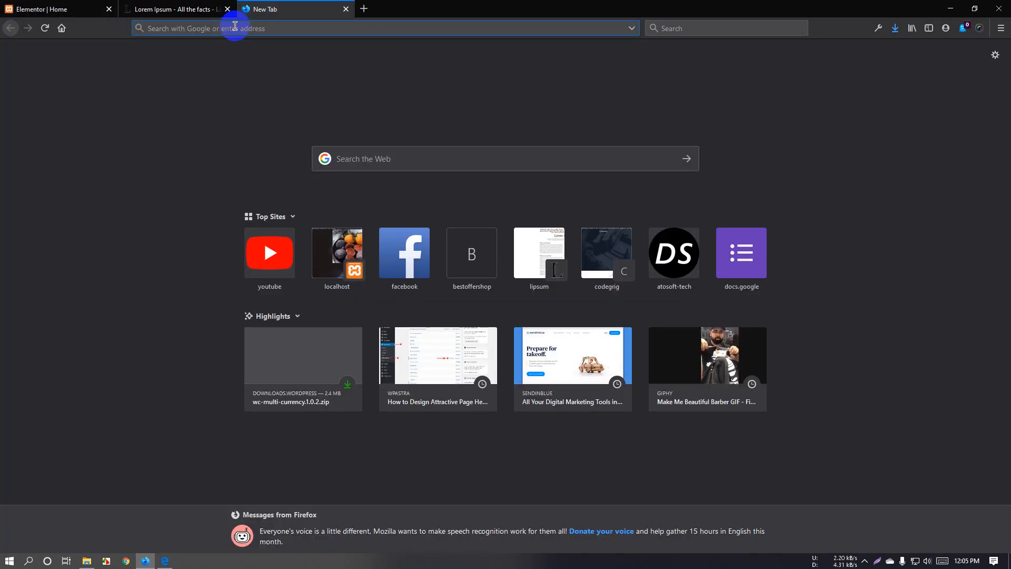
pyautogui.hotkey('ctrl', 'v')
pyautogui.press('Return')
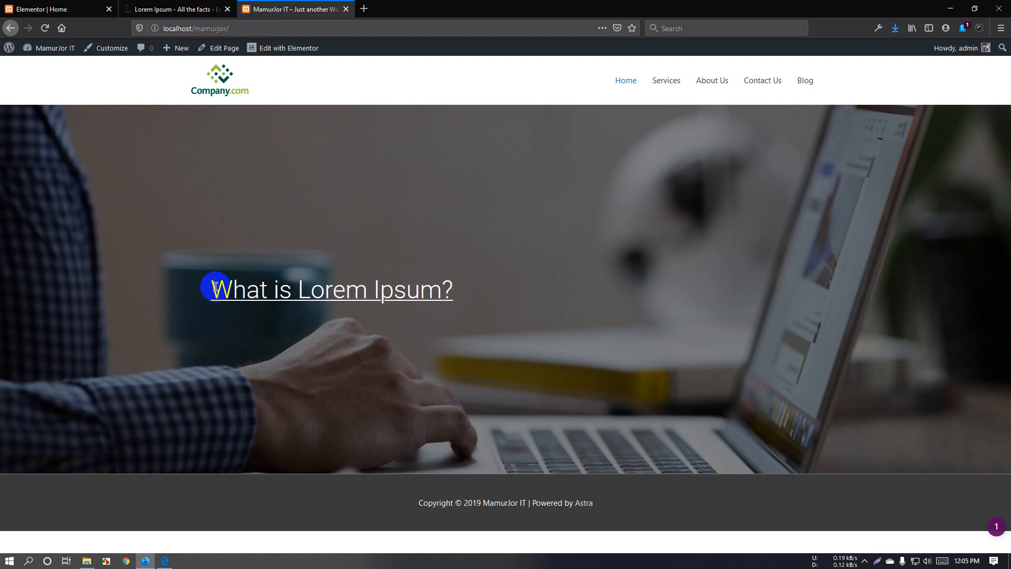
pyautogui.moveTo(212, 288); pyautogui.dragTo(391, 288)
pyautogui.click(244, 298)
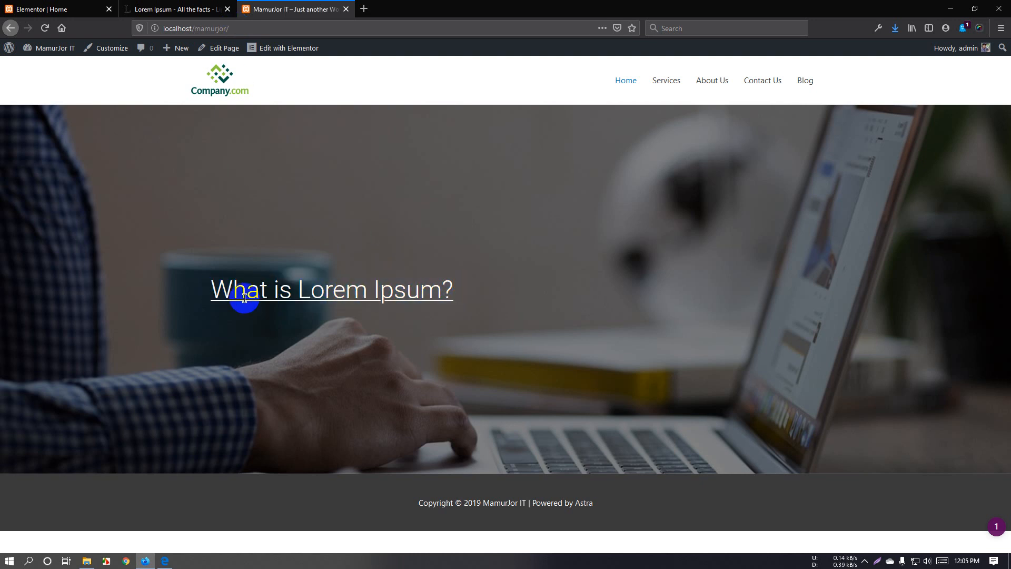
# Return to the Elementor page and set the heading's text decoration to Default.
pyautogui.click(50, 9)
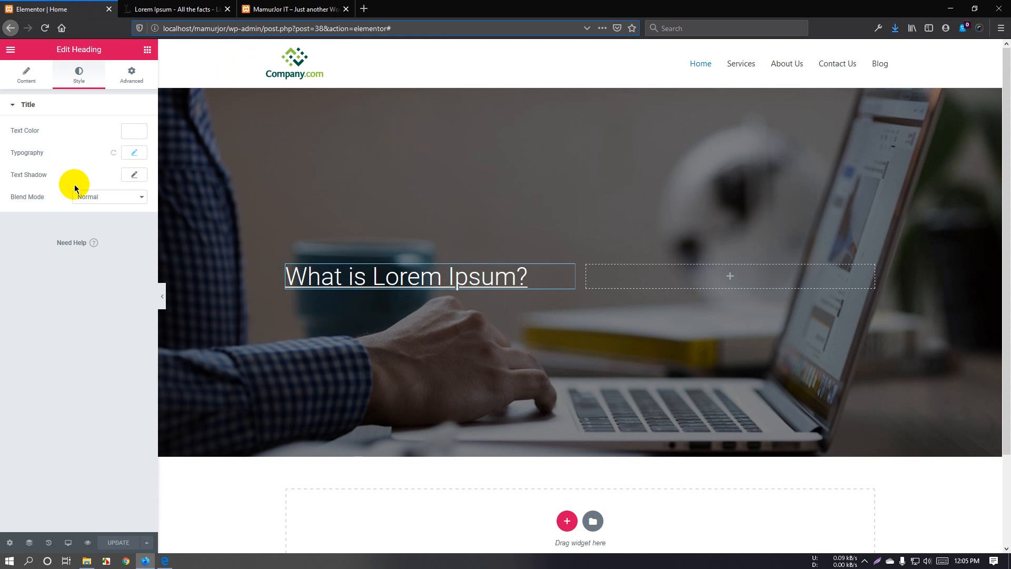
pyautogui.click(134, 153)
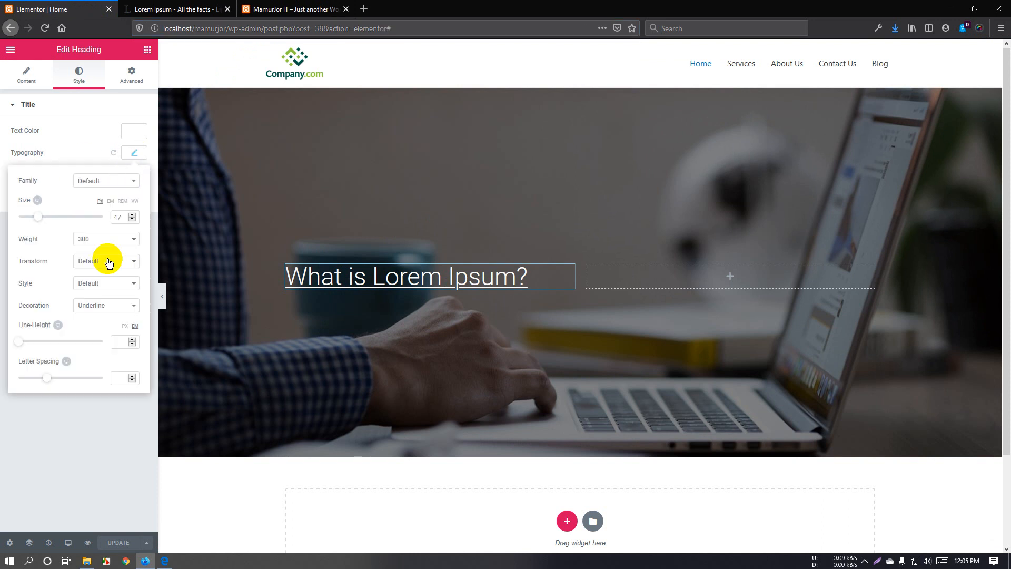
pyautogui.click(105, 306)
pyautogui.click(106, 318)
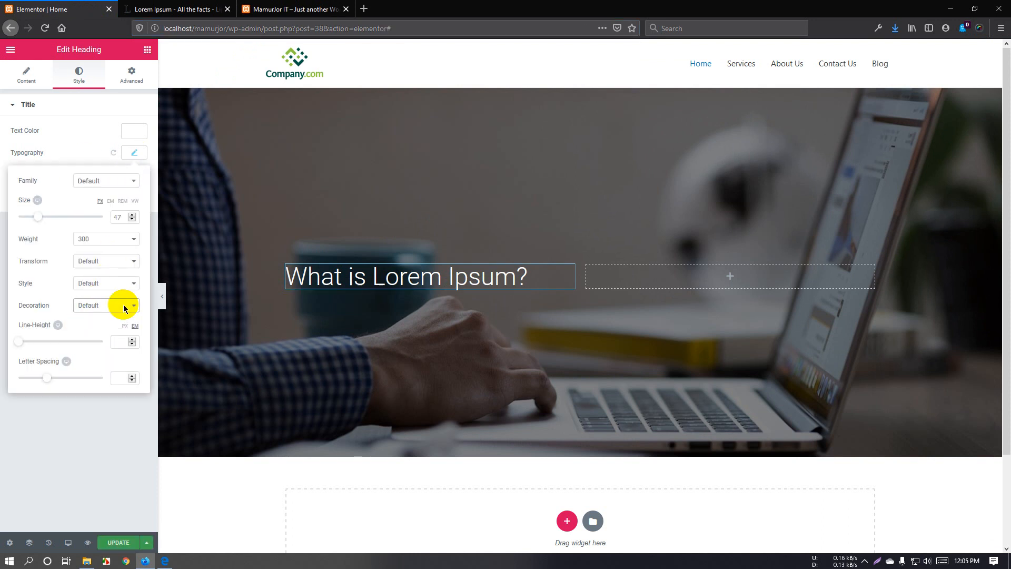
# Update the page and reload the site's front page to check the heading.
pyautogui.click(119, 542)
pyautogui.click(287, 9)
pyautogui.click(50, 49)
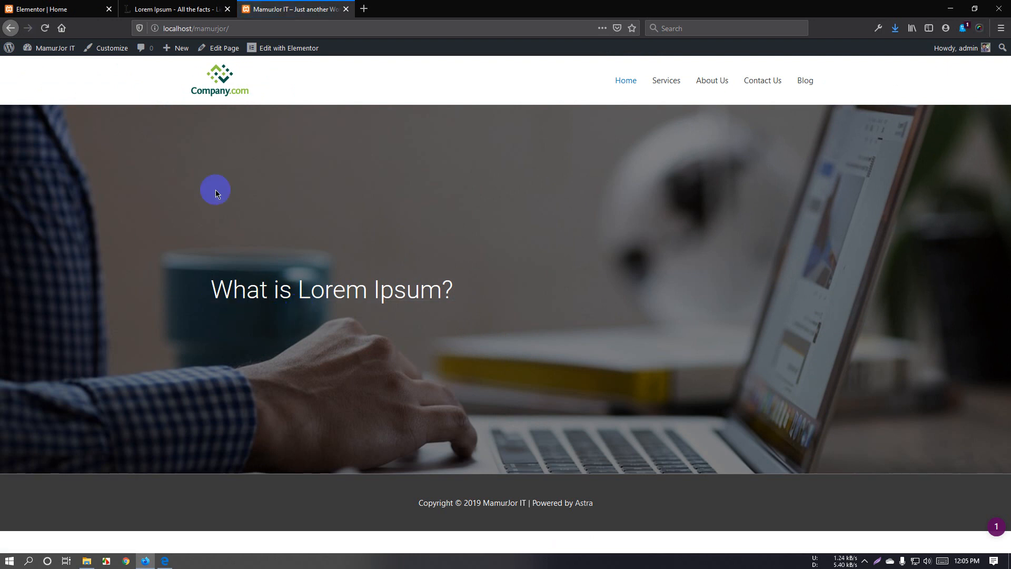
# Copy the opening lines of the "What is Lorem Ipsum?" paragraph on lipsum.com, through "since the 1500s", and return to the Elementor page.
pyautogui.hotkey('ctrl', 'pageup')
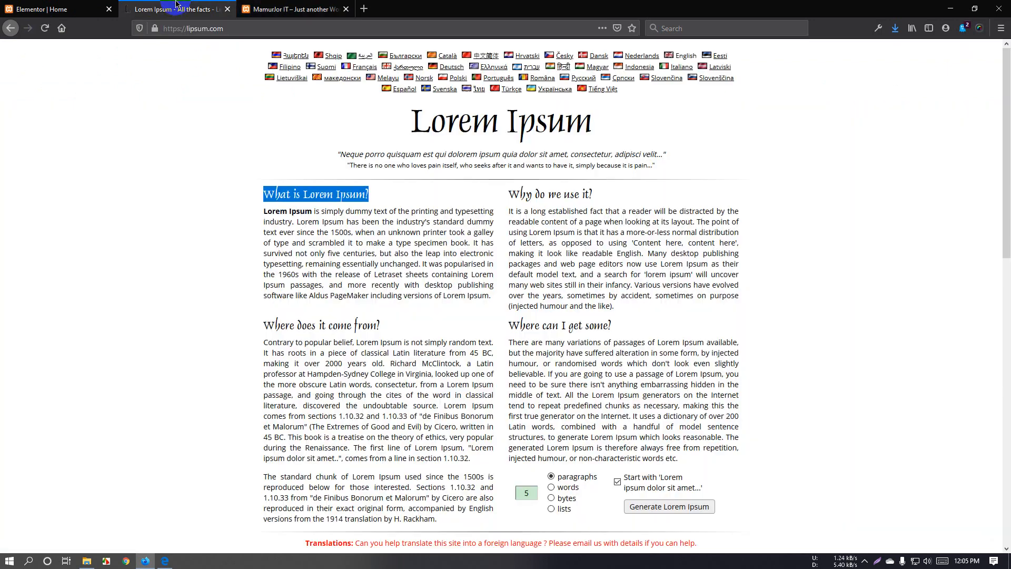
pyautogui.moveTo(262, 212); pyautogui.dragTo(357, 233)
pyautogui.hotkey('ctrl', 'c')
pyautogui.click(268, 216)
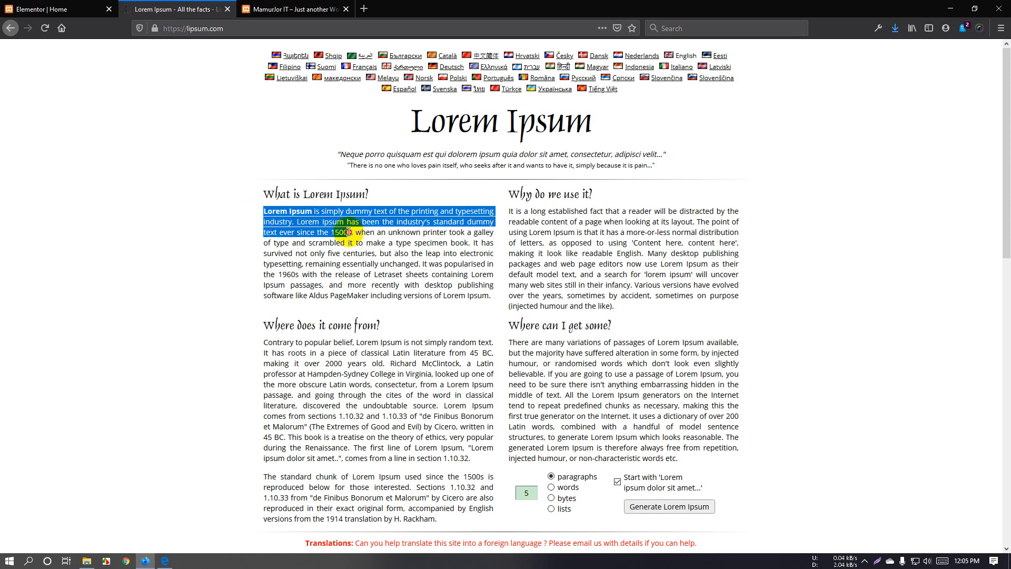
pyautogui.click(50, 9)
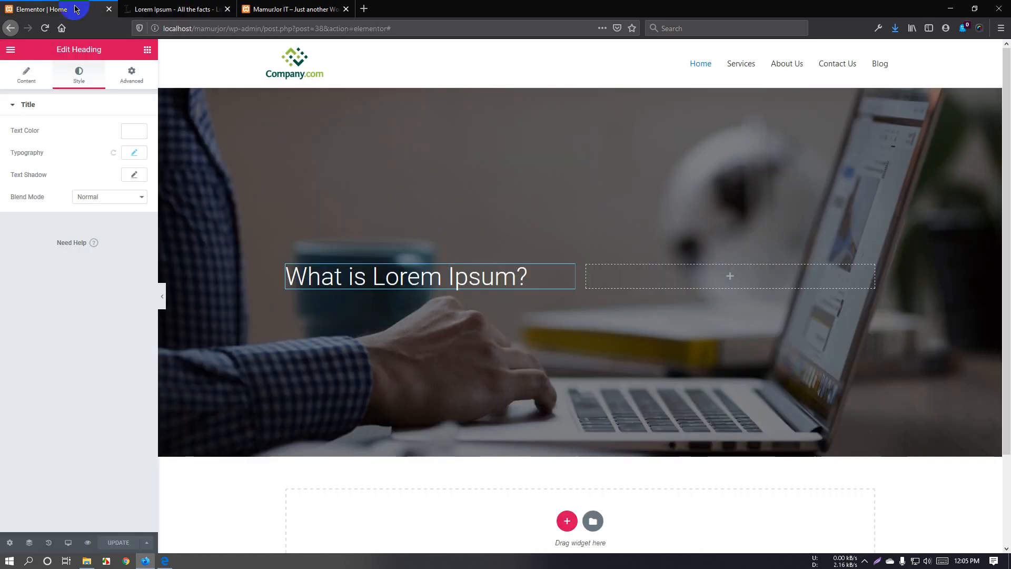
# Add a Text Editor widget beneath the heading and replace its placeholder text with the copied Lorem Ipsum passage.
pyautogui.click(148, 50)
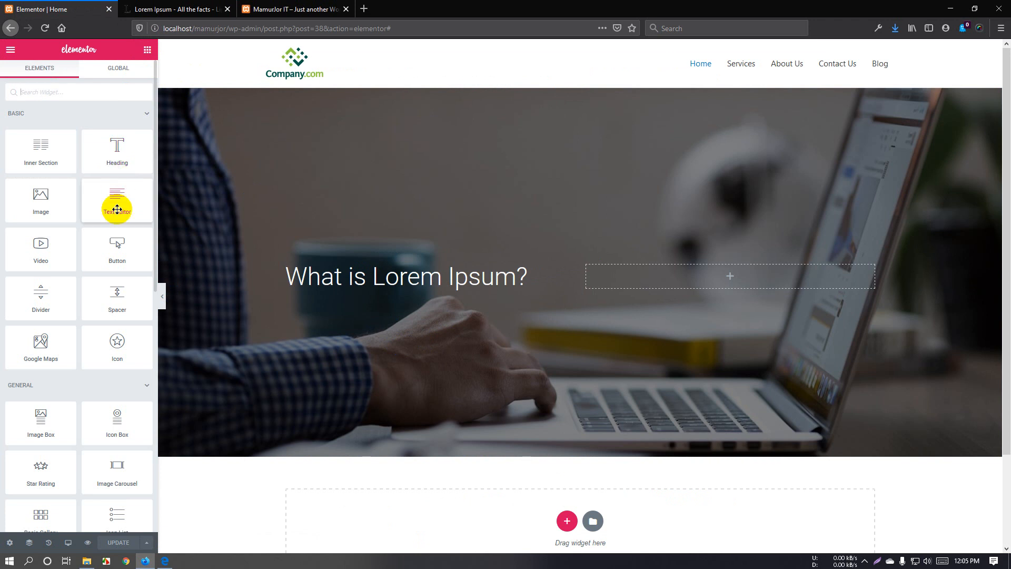
pyautogui.moveTo(120, 202); pyautogui.dragTo(352, 289)
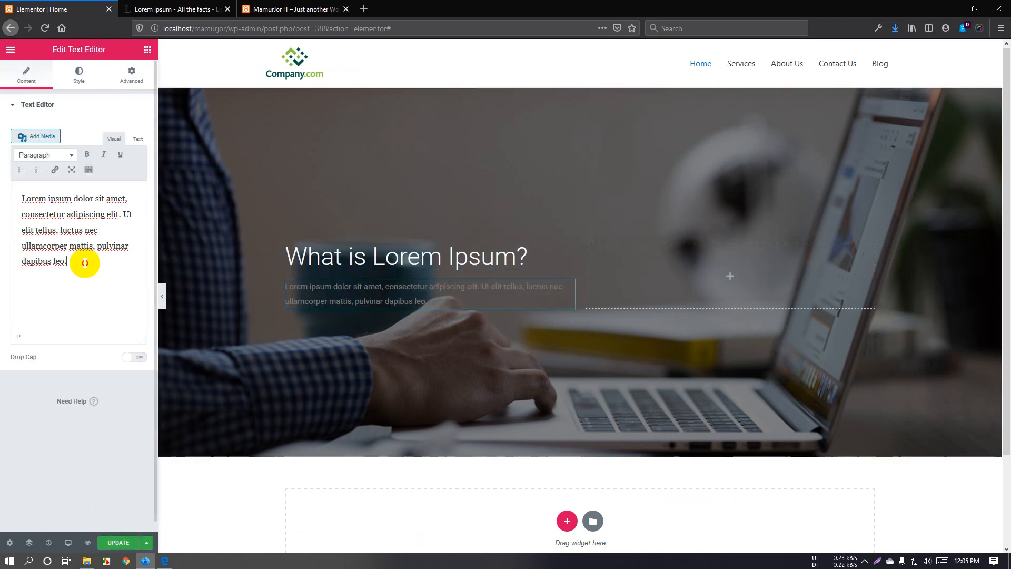
pyautogui.moveTo(83, 261); pyautogui.dragTo(5, 192)
pyautogui.hotkey('ctrl', 'v')
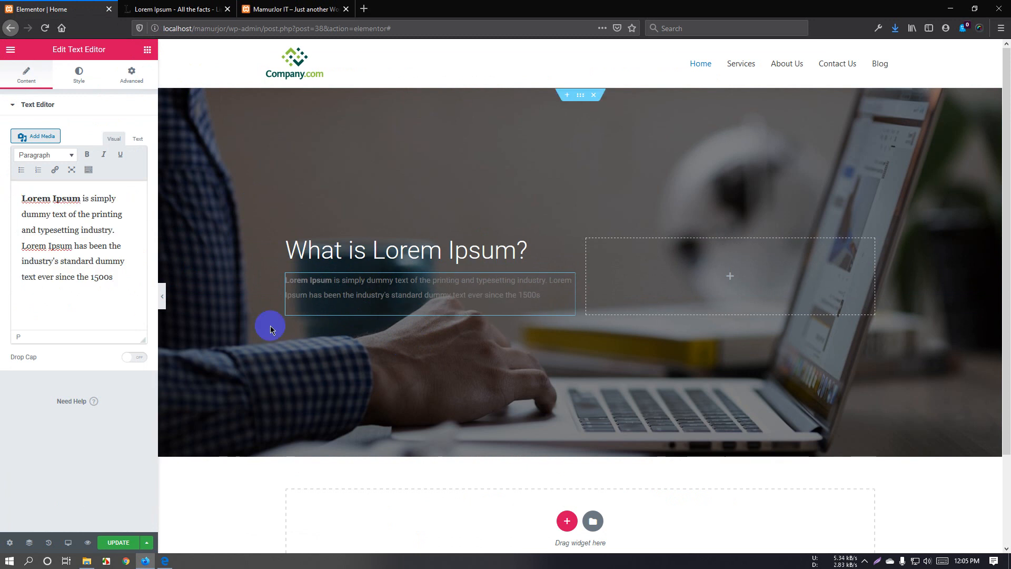
# Set the paragraph's text color to white (#ffffff).
pyautogui.click(80, 76)
pyautogui.click(134, 153)
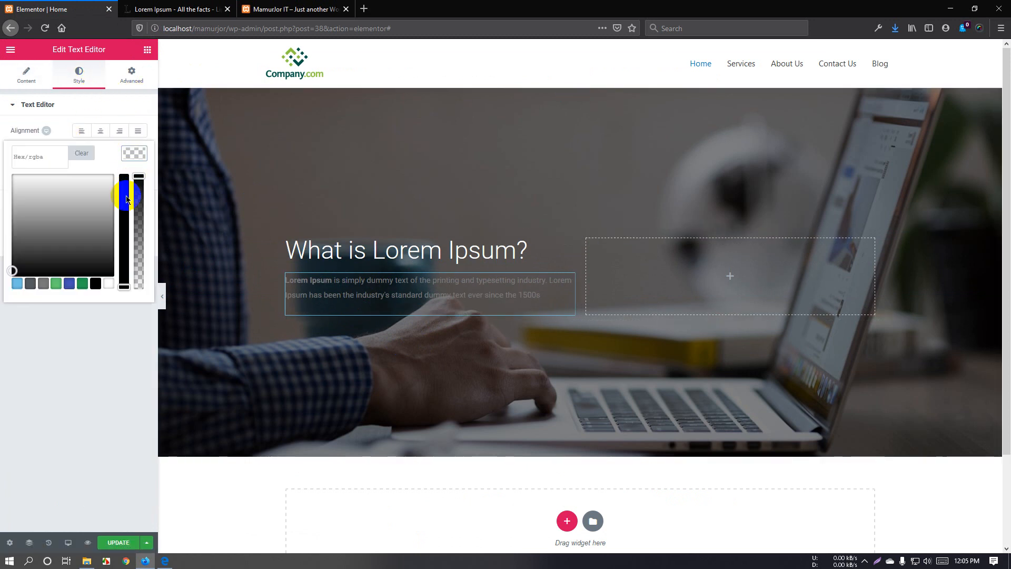
pyautogui.click(108, 285)
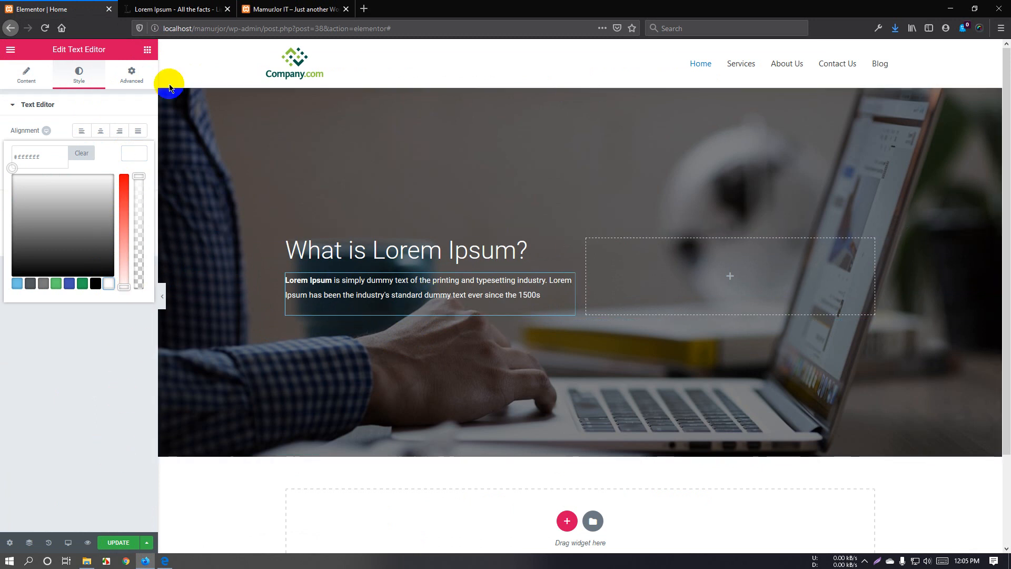
# Add a Button widget beneath the paragraph, label it "Learn More" and align it left.
pyautogui.click(147, 49)
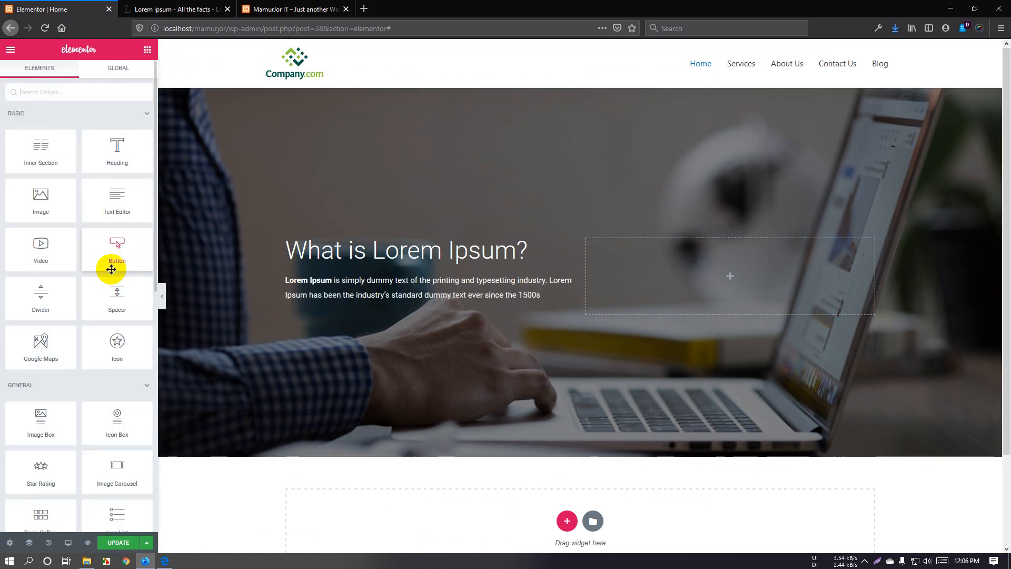
pyautogui.moveTo(109, 248); pyautogui.dragTo(321, 304)
pyautogui.moveTo(111, 149); pyautogui.dragTo(49, 153)
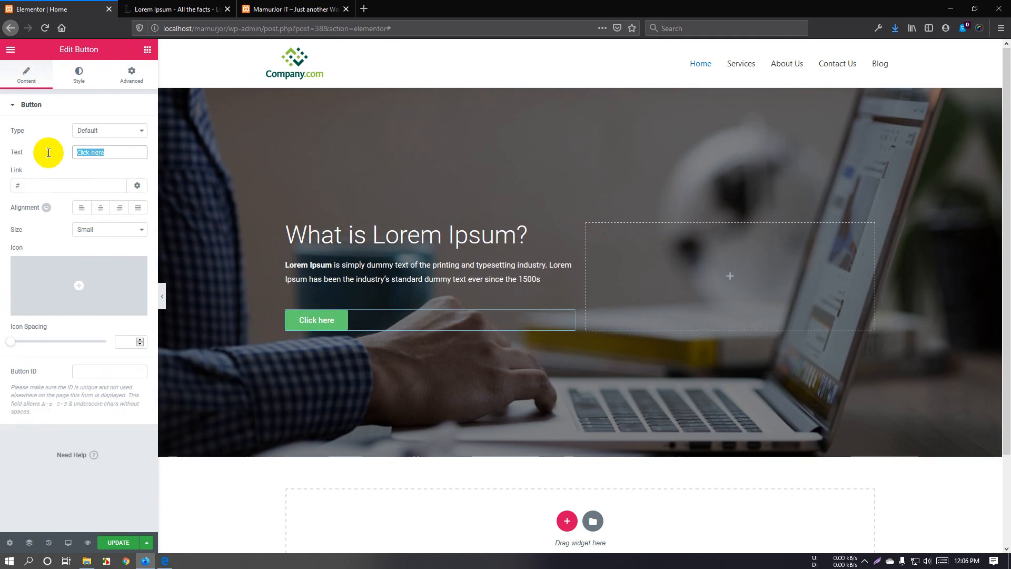
pyautogui.write('Learn More')
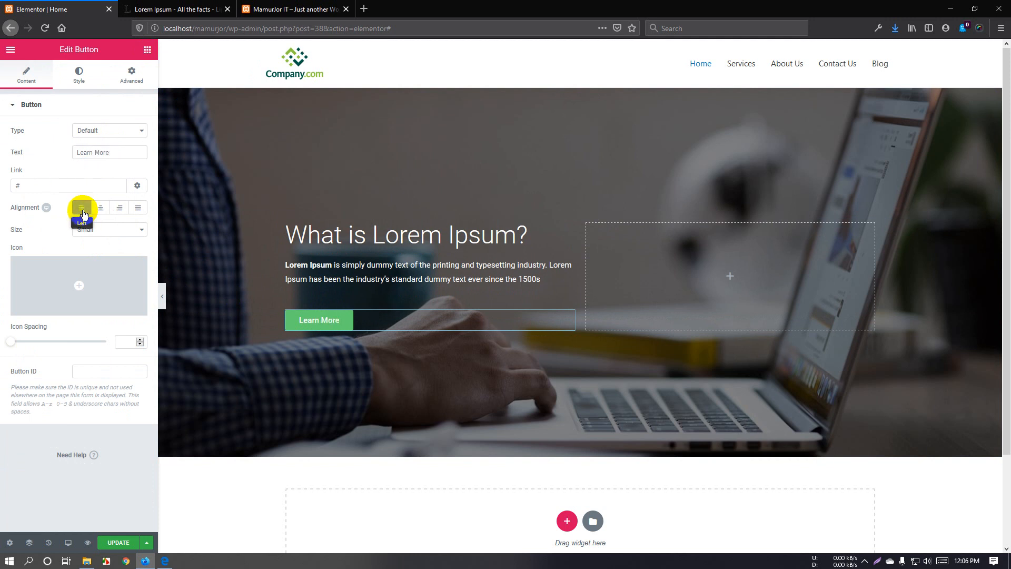
# Insert the Edit pencil icon from the icon library into the Learn More button and set its icon spacing to 10.
pyautogui.moveTo(104, 297)
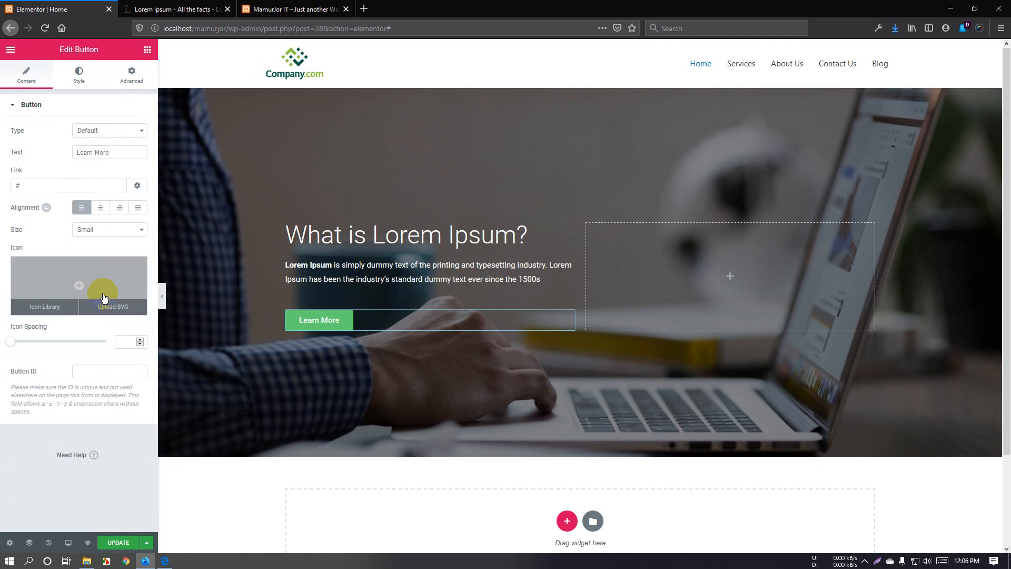
pyautogui.click(67, 299)
pyautogui.scroll(-1, 521, 369)
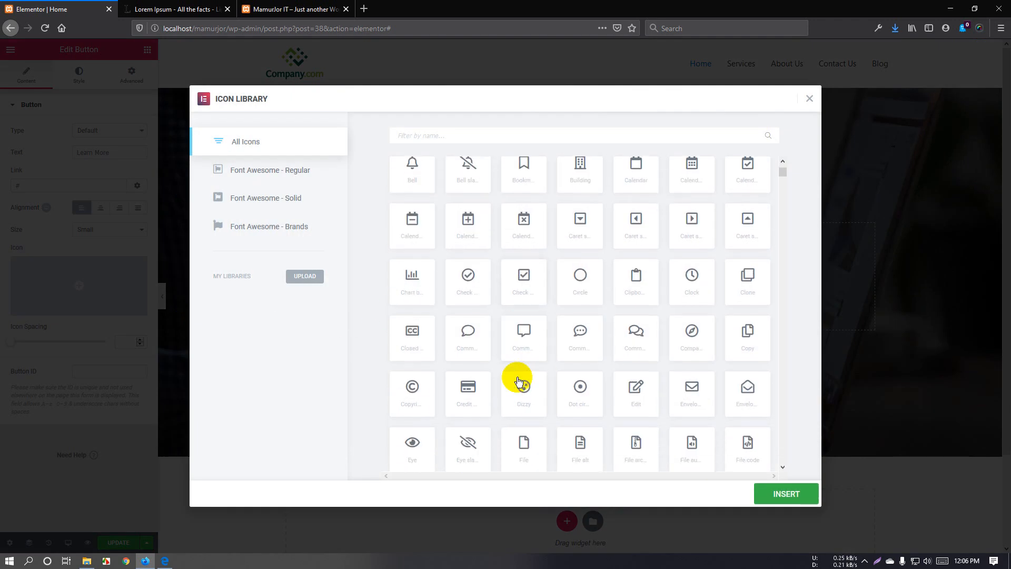
pyautogui.click(468, 337)
pyautogui.click(637, 398)
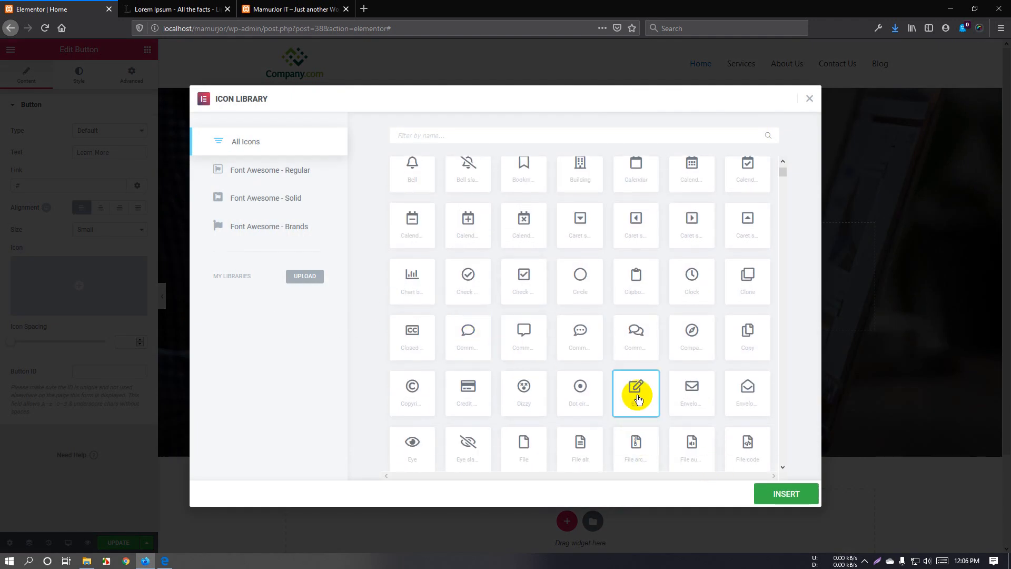
pyautogui.click(784, 493)
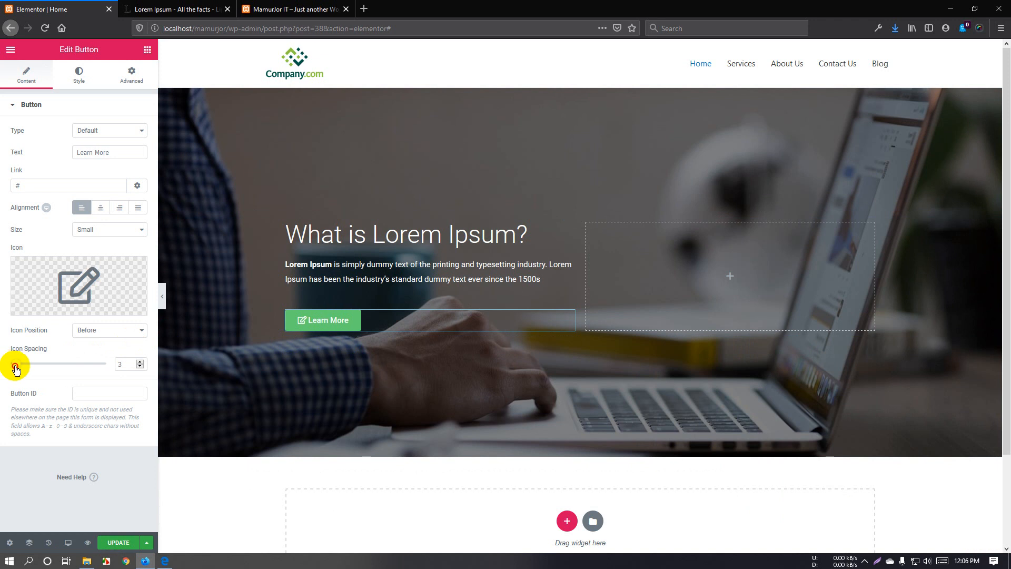
pyautogui.moveTo(16, 369); pyautogui.dragTo(24, 372)
# Set the Learn More button's type to Danger.
pyautogui.click(99, 130)
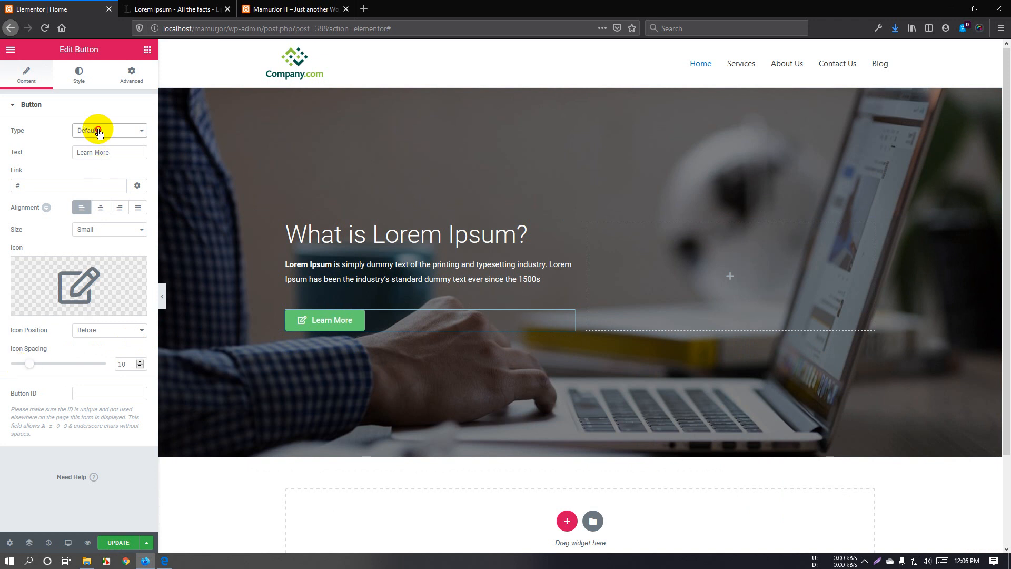
pyautogui.click(99, 144)
pyautogui.click(108, 130)
pyautogui.click(104, 186)
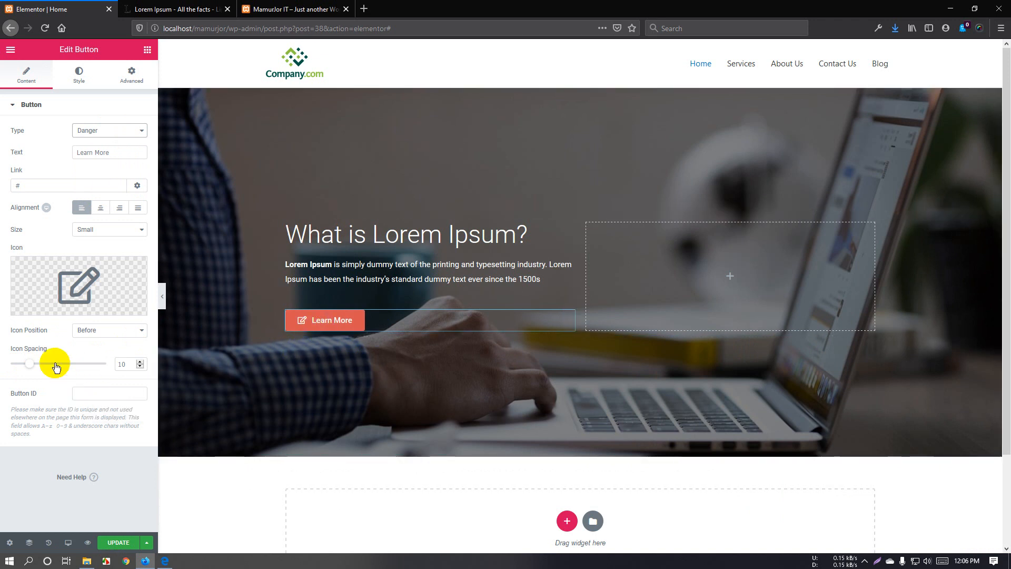
# Set the Learn More button's normal text color to black (#000000).
pyautogui.click(80, 75)
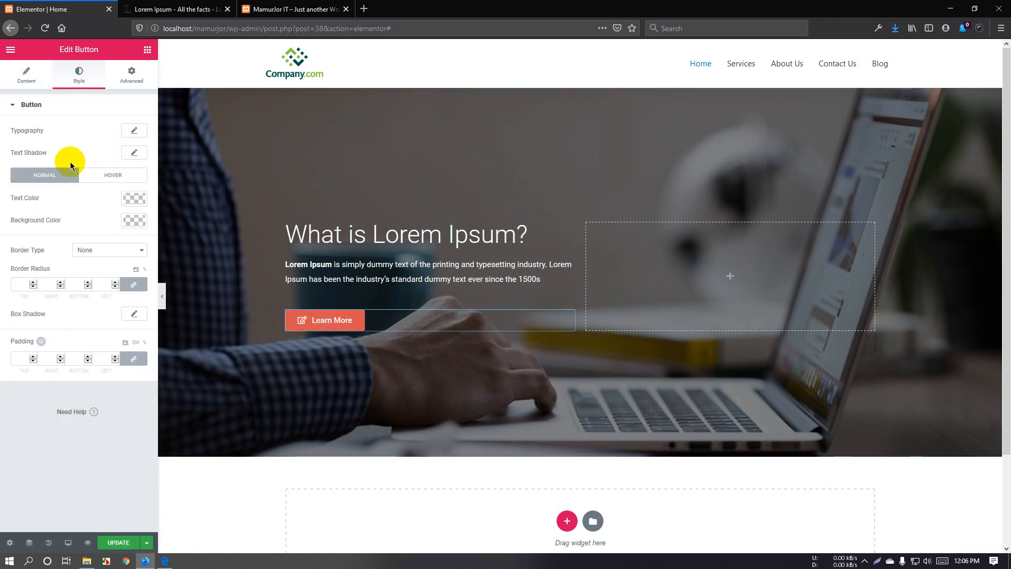
pyautogui.click(133, 131)
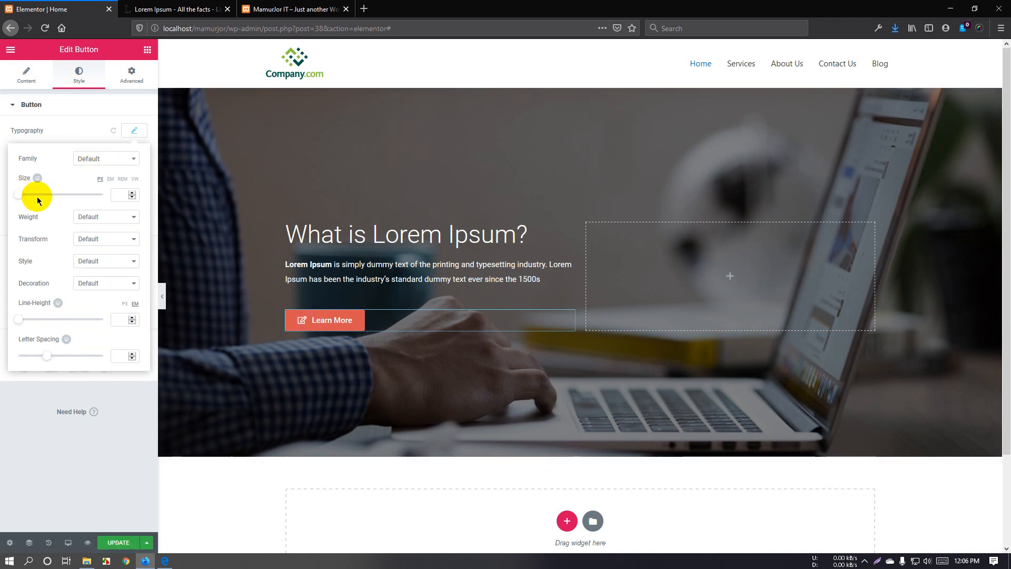
pyautogui.click(130, 134)
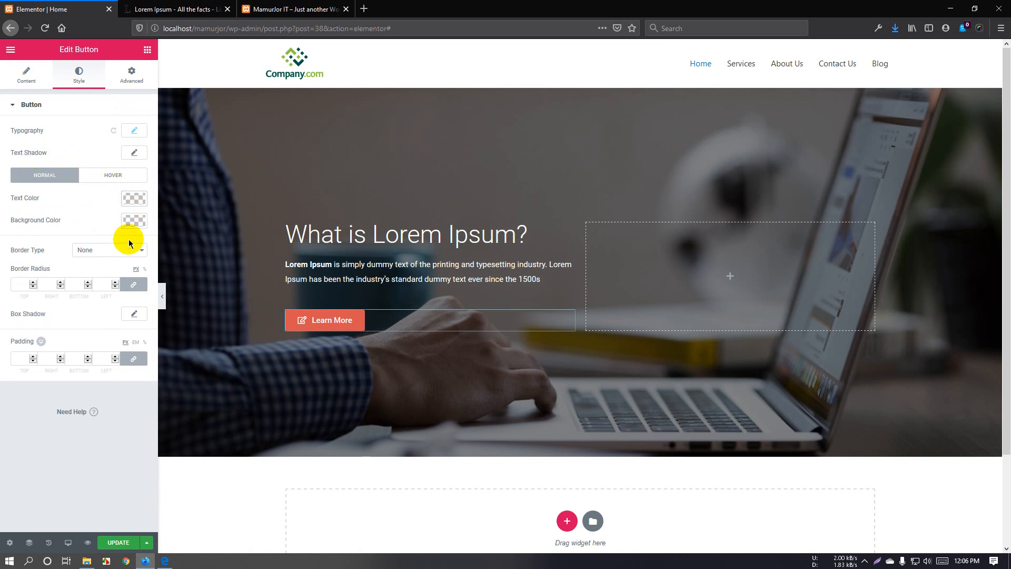
pyautogui.click(131, 199)
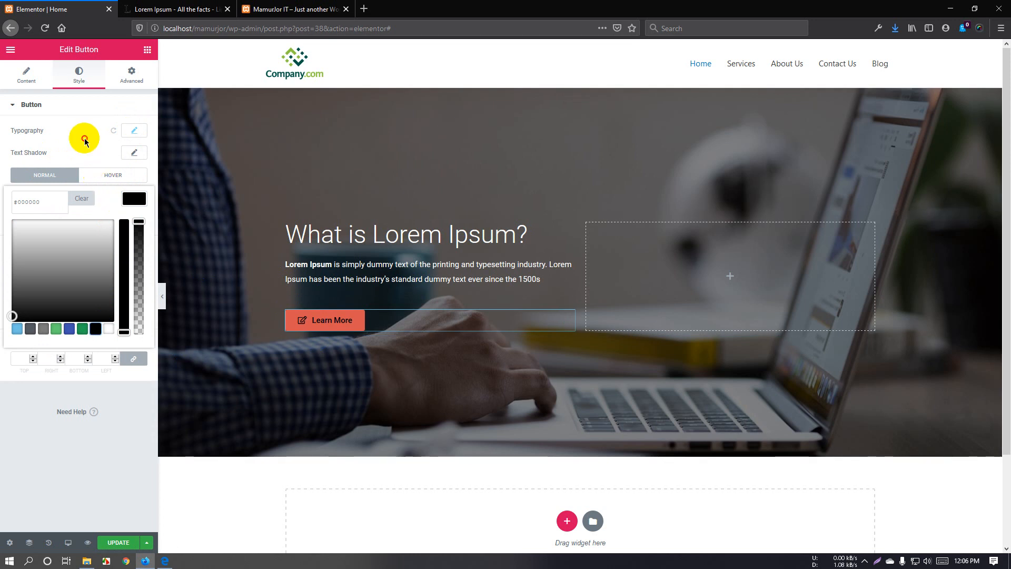
pyautogui.click(84, 140)
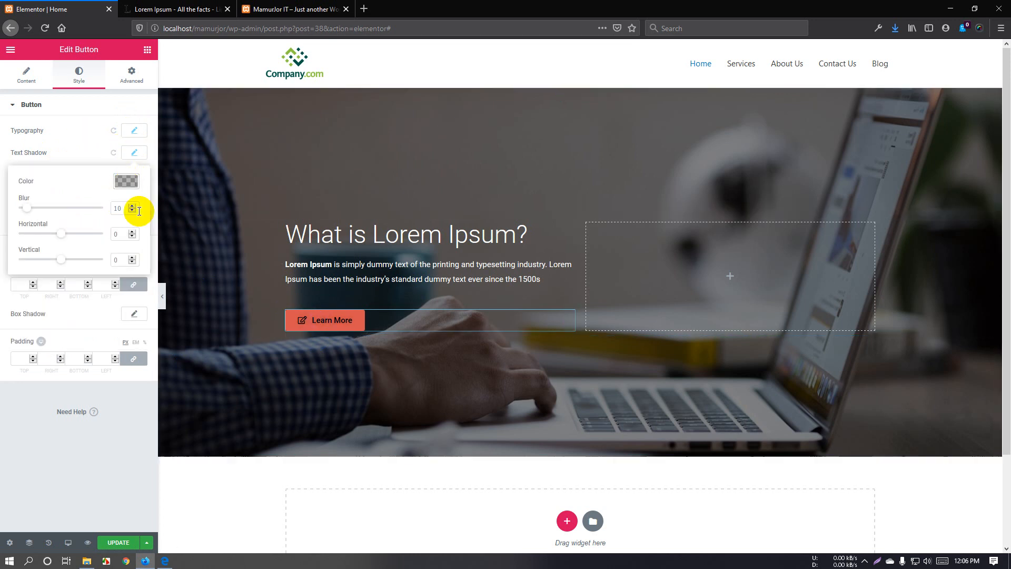
# Set the button's text shadow color to fully opaque white (#ffffff).
pyautogui.click(126, 182)
pyautogui.click(102, 313)
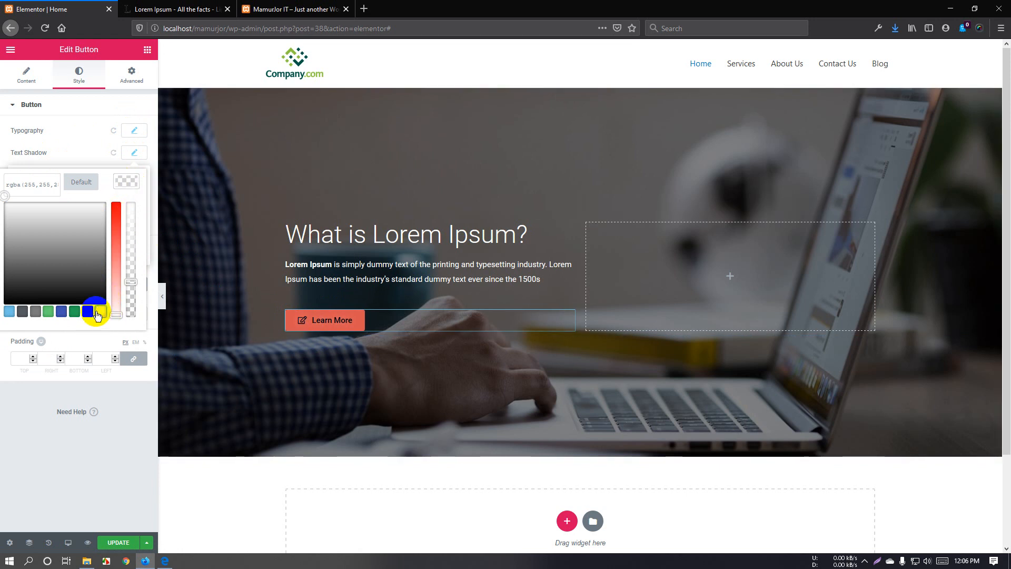
pyautogui.moveTo(130, 281); pyautogui.dragTo(131, 204)
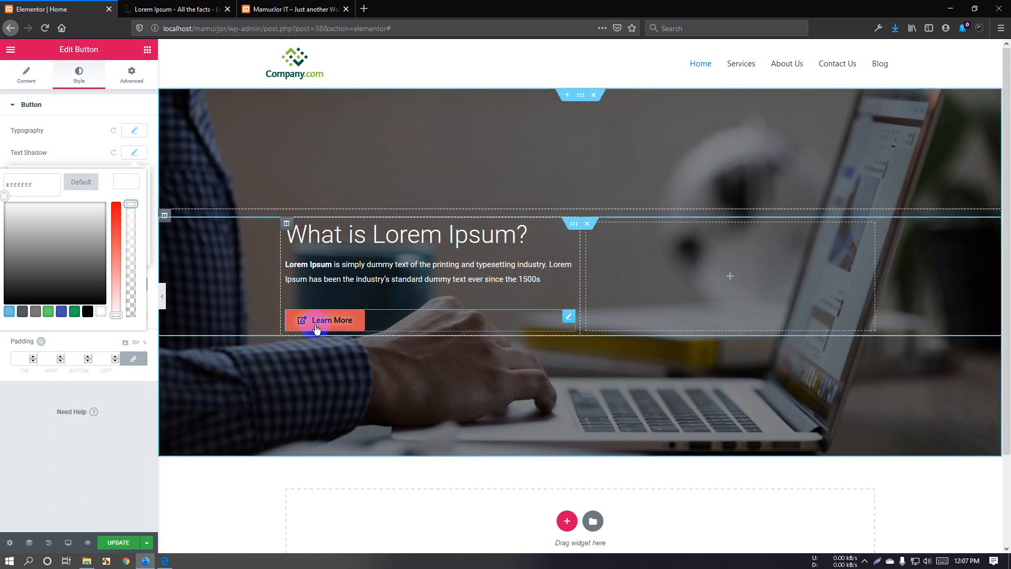
pyautogui.click(139, 154)
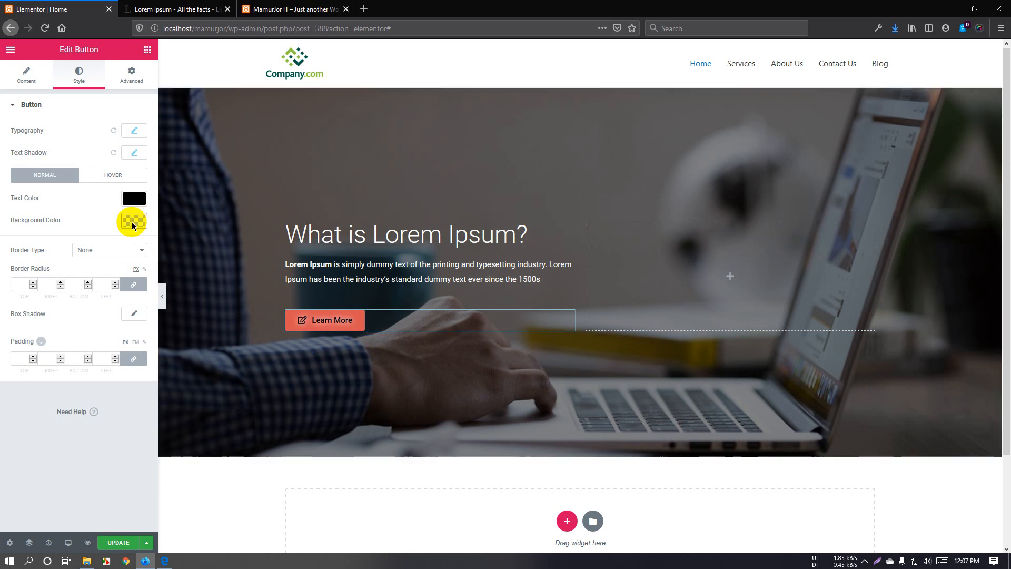
# Set the button's normal text color to white (#ffffff) and its text shadow color to black (#000000).
pyautogui.click(135, 203)
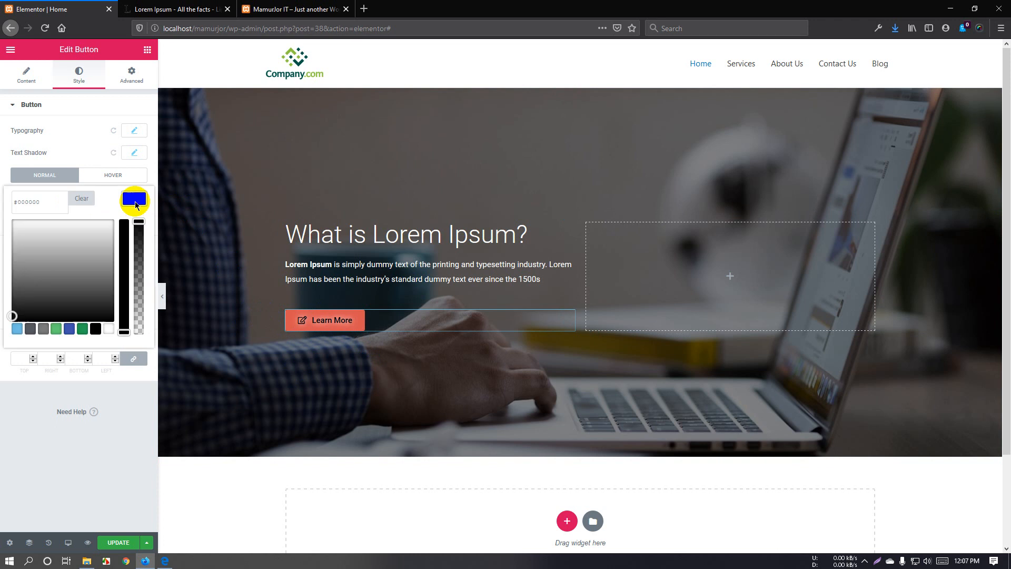
pyautogui.click(117, 293)
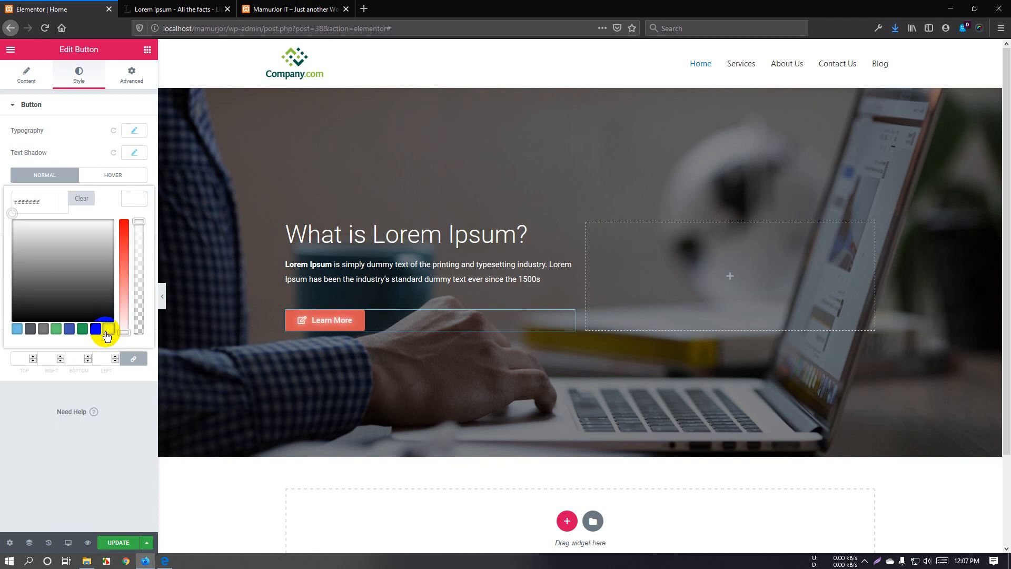
pyautogui.click(133, 152)
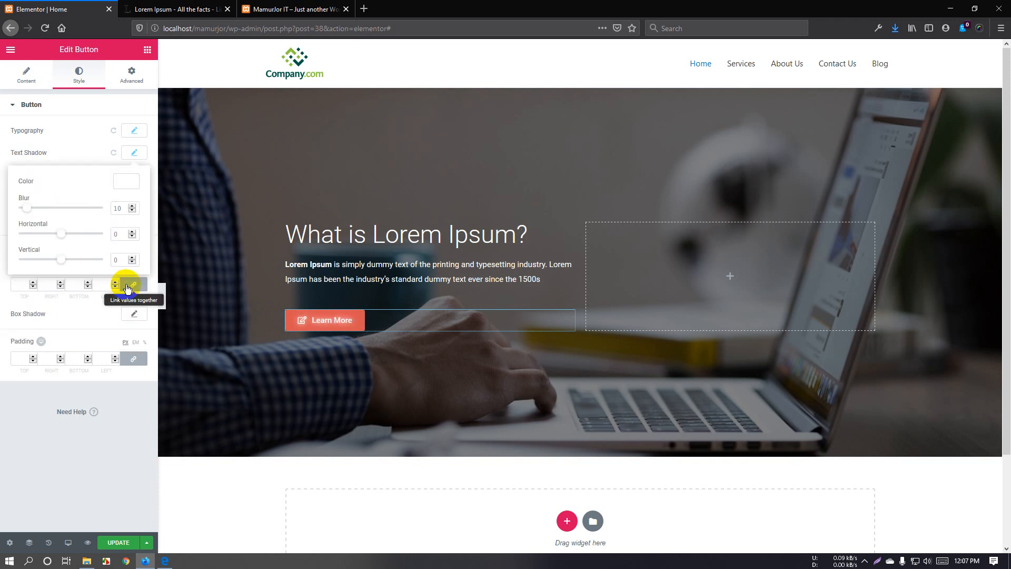
pyautogui.click(125, 184)
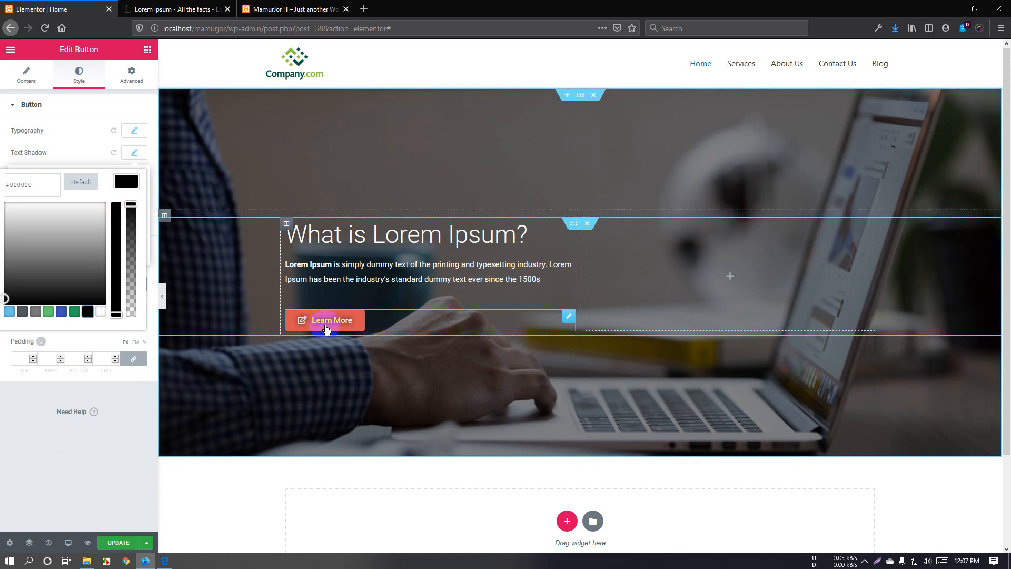
pyautogui.click(129, 188)
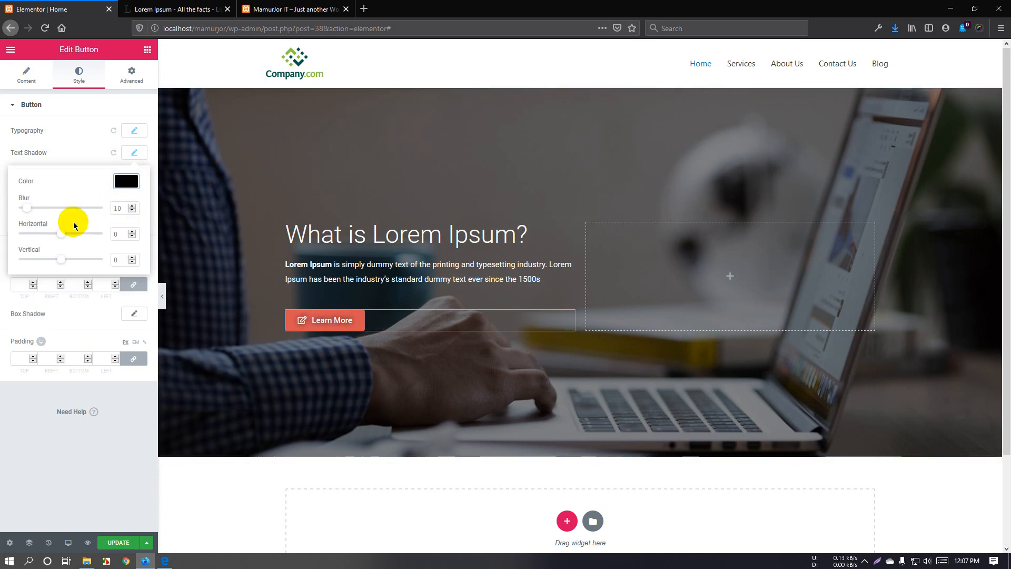
pyautogui.click(141, 156)
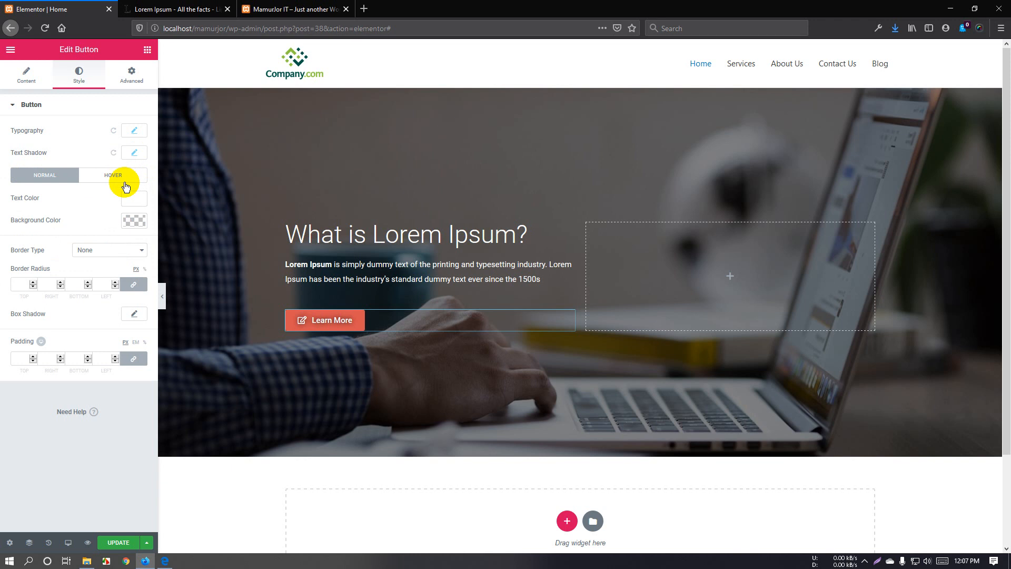
# Set the button's background color in the hover state to gray.
pyautogui.click(124, 181)
pyautogui.click(133, 220)
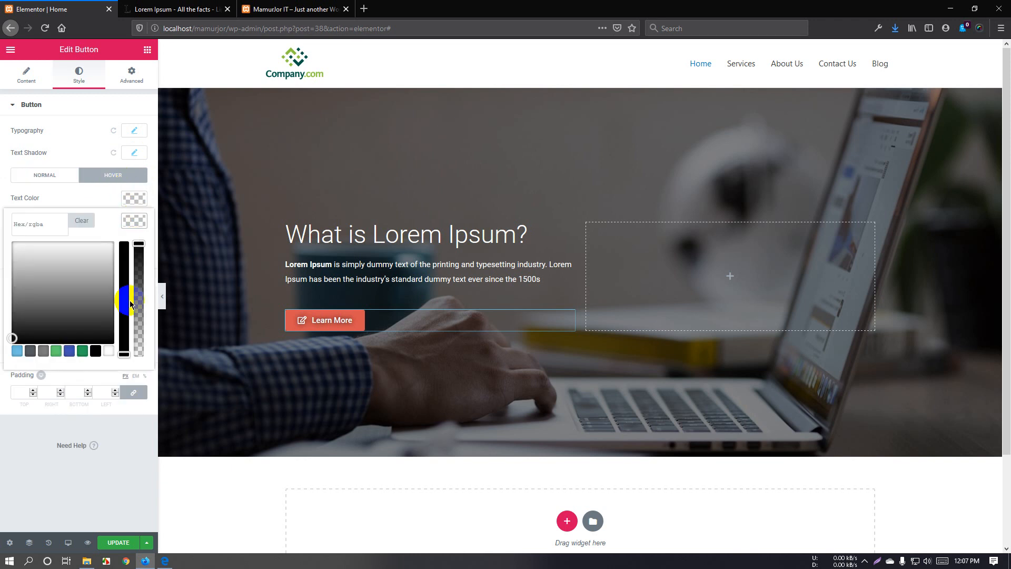
pyautogui.click(43, 352)
pyautogui.click(134, 222)
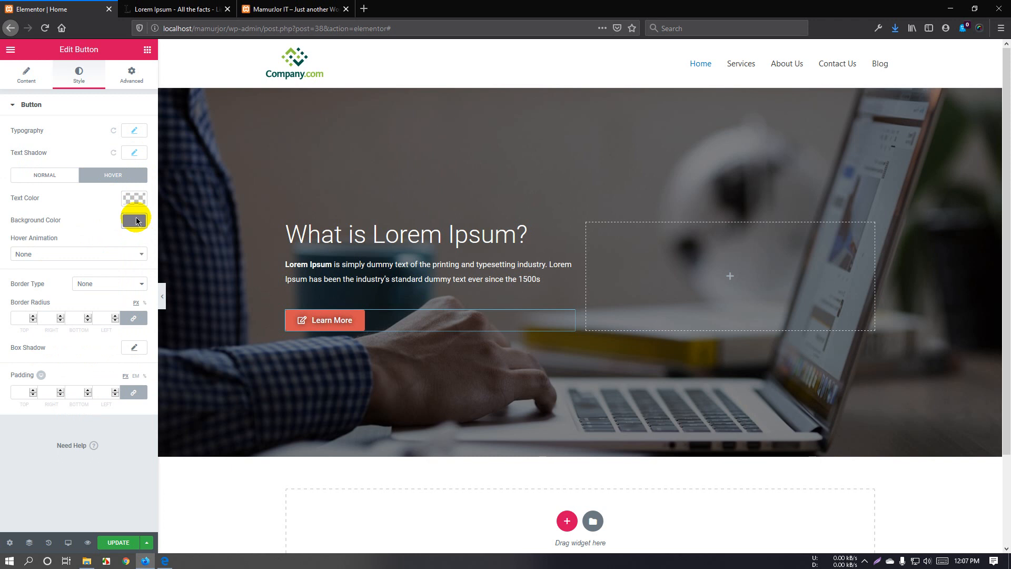
# Set the button's text color in the hover state to white (#ffffff).
pyautogui.click(134, 198)
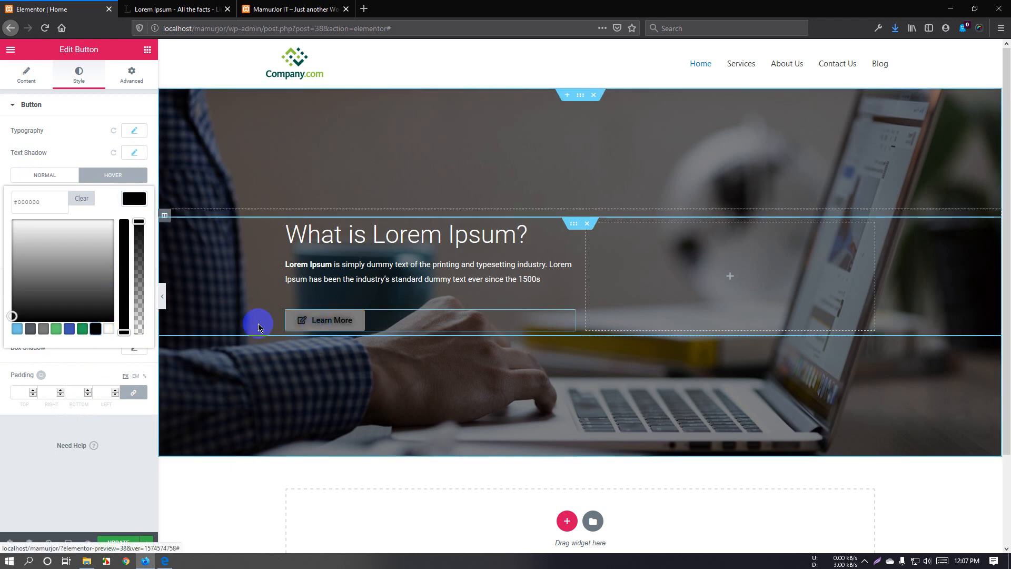
pyautogui.click(134, 199)
pyautogui.click(134, 199)
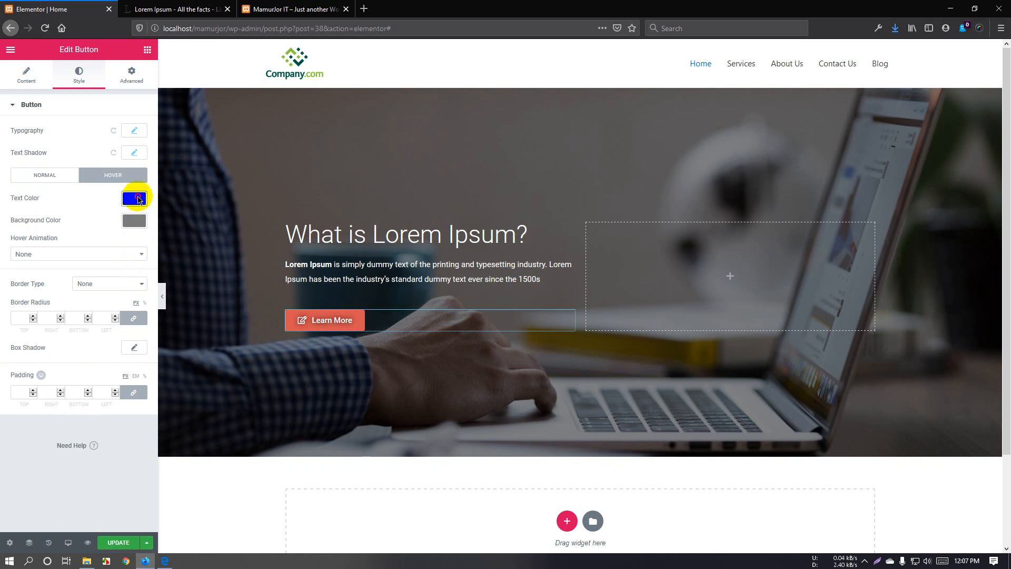
pyautogui.click(108, 329)
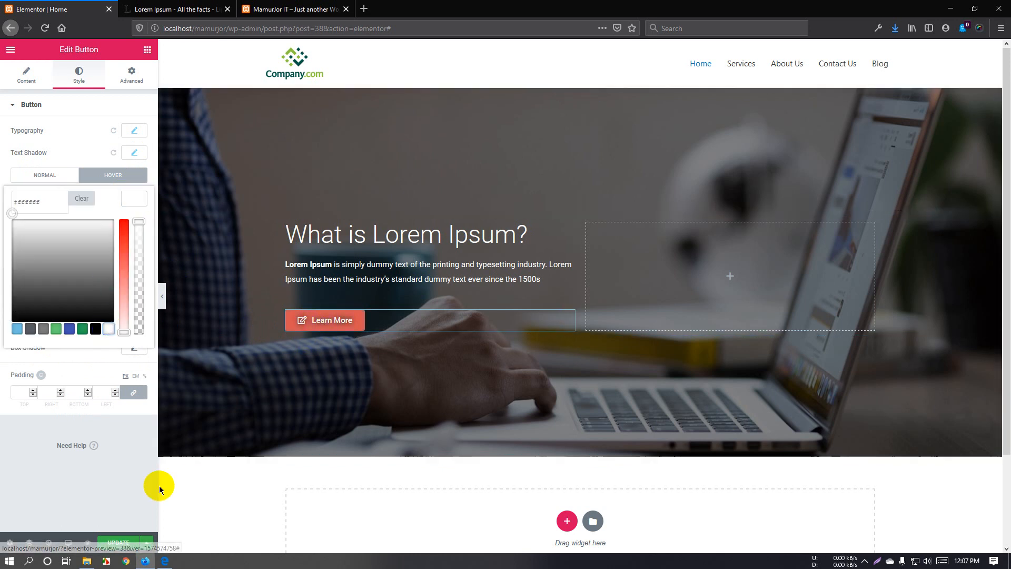
# Update the page and reload the site's front page to check the published paragraph and Learn More button.
pyautogui.click(220, 518)
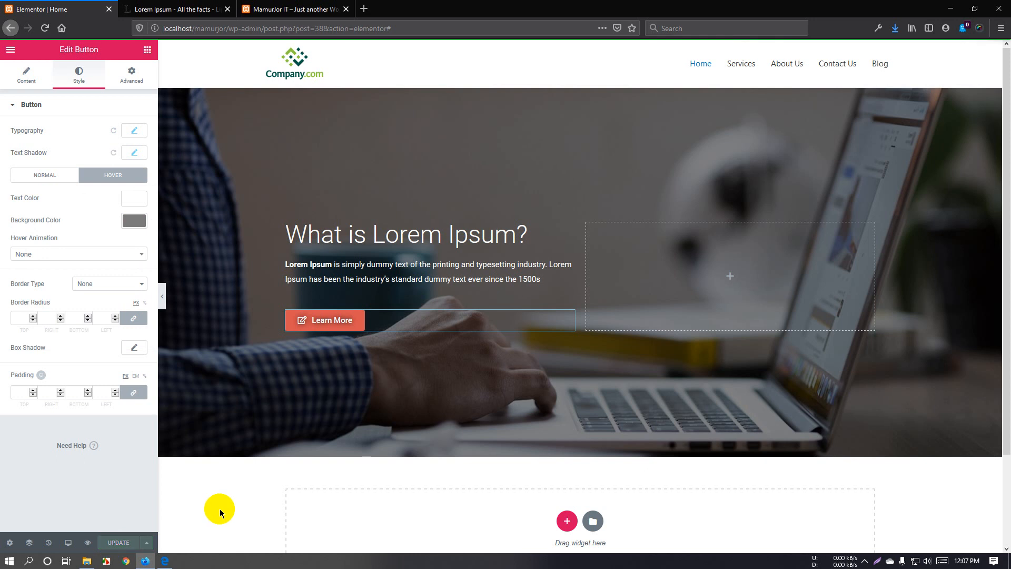
pyautogui.click(299, 6)
pyautogui.click(58, 32)
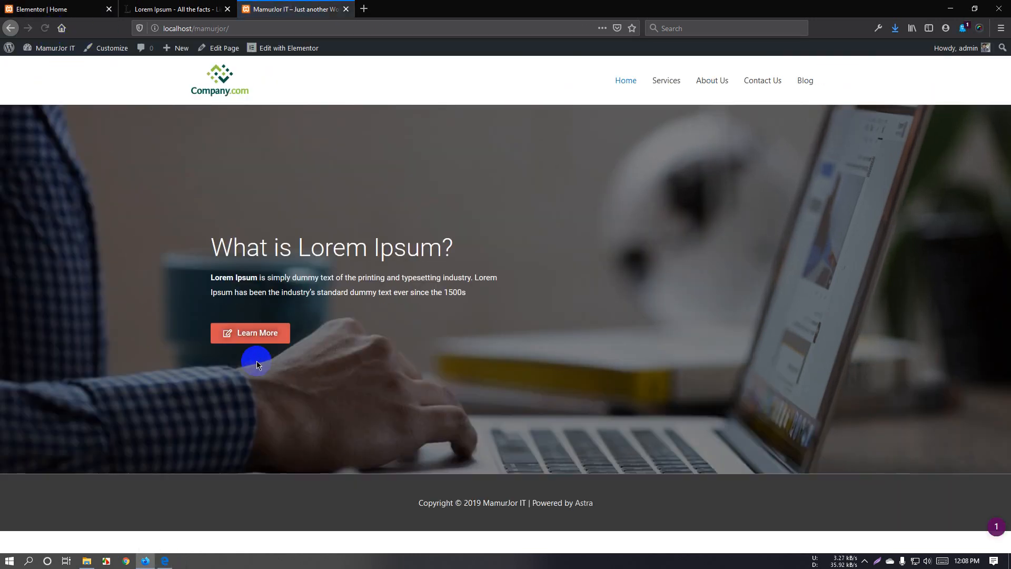
# Review the heading, paragraph and button text on the published front page, and return to the Elementor editor.
pyautogui.moveTo(207, 248); pyautogui.dragTo(508, 294)
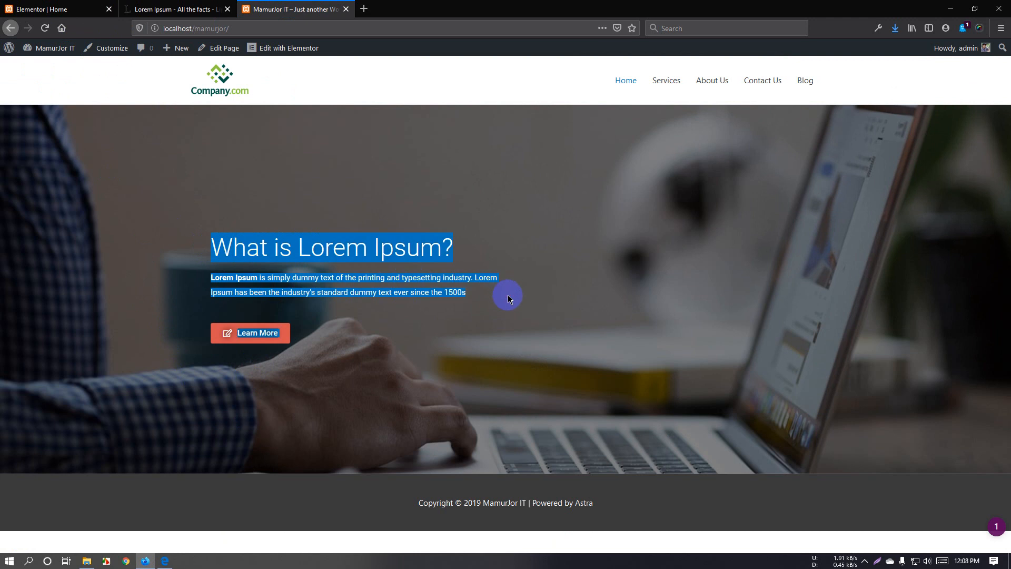
pyautogui.click(473, 300)
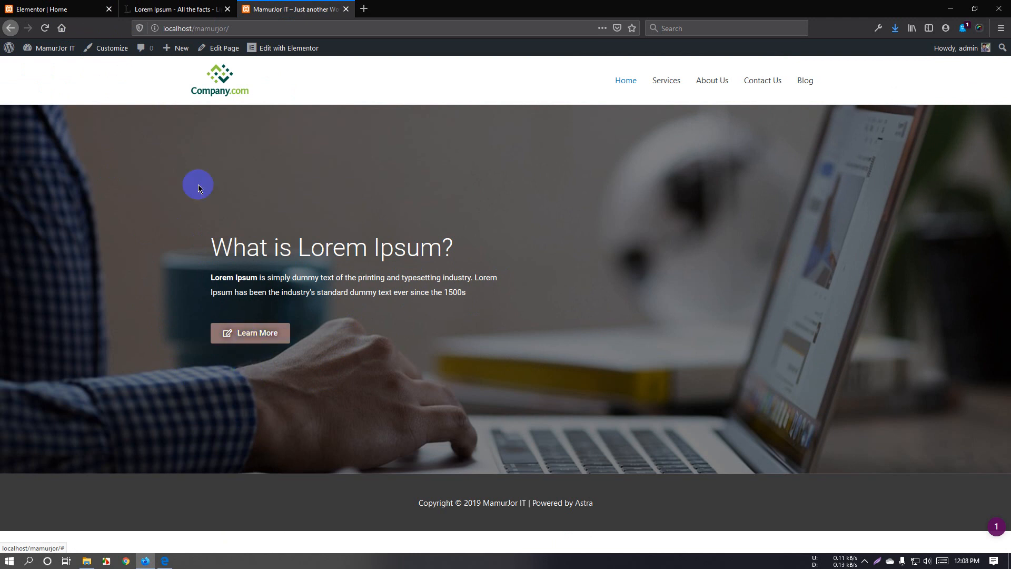
pyautogui.click(63, 9)
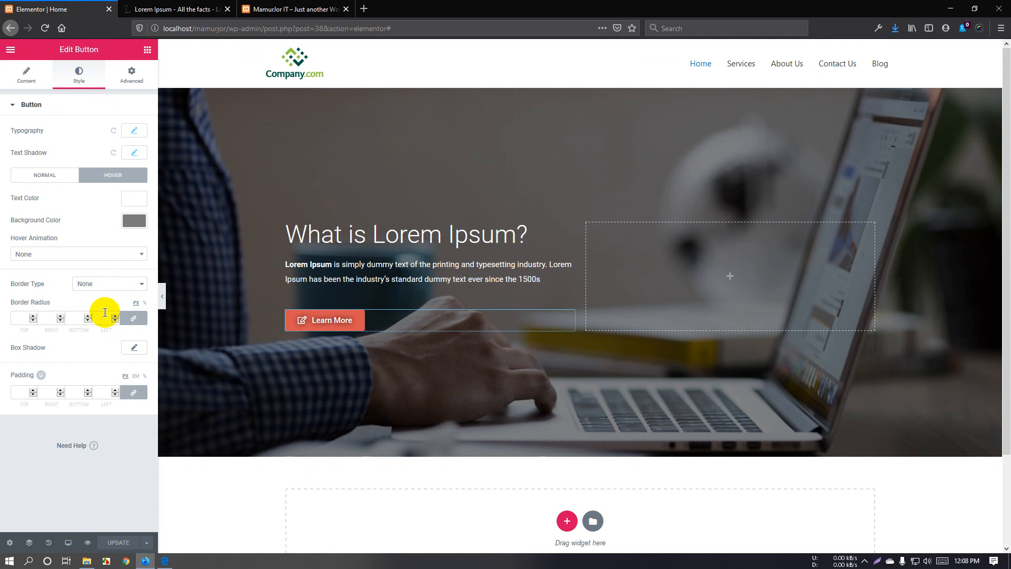
# Look through the button's advanced settings, including the CSS ID field and the Motion Effects options.
pyautogui.click(133, 81)
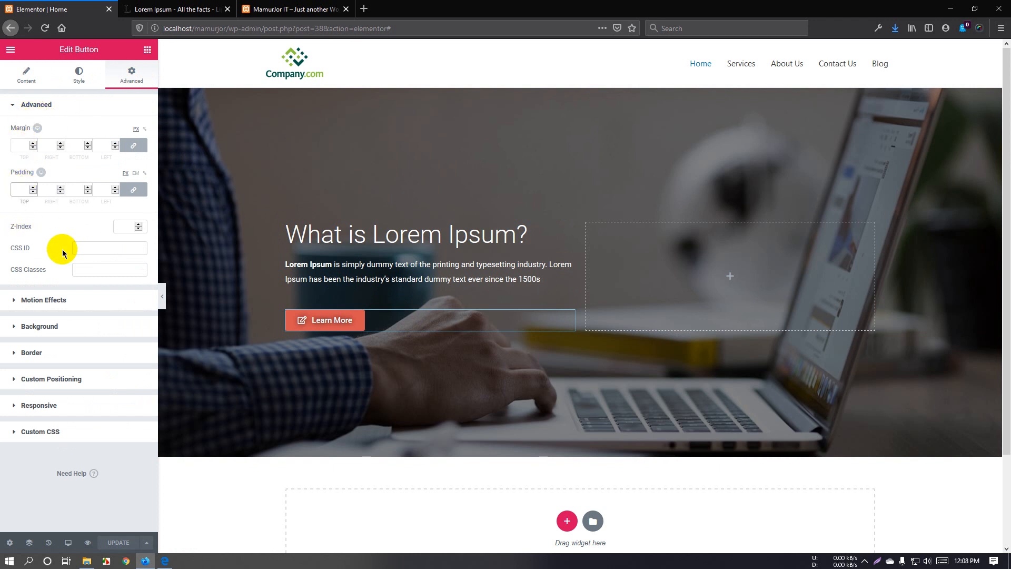
pyautogui.click(108, 248)
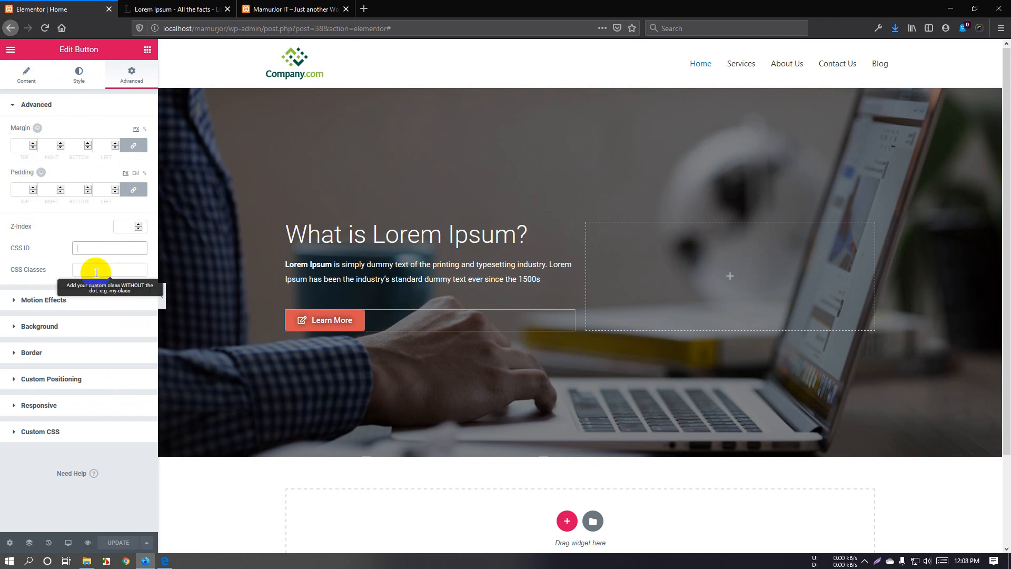
pyautogui.click(66, 304)
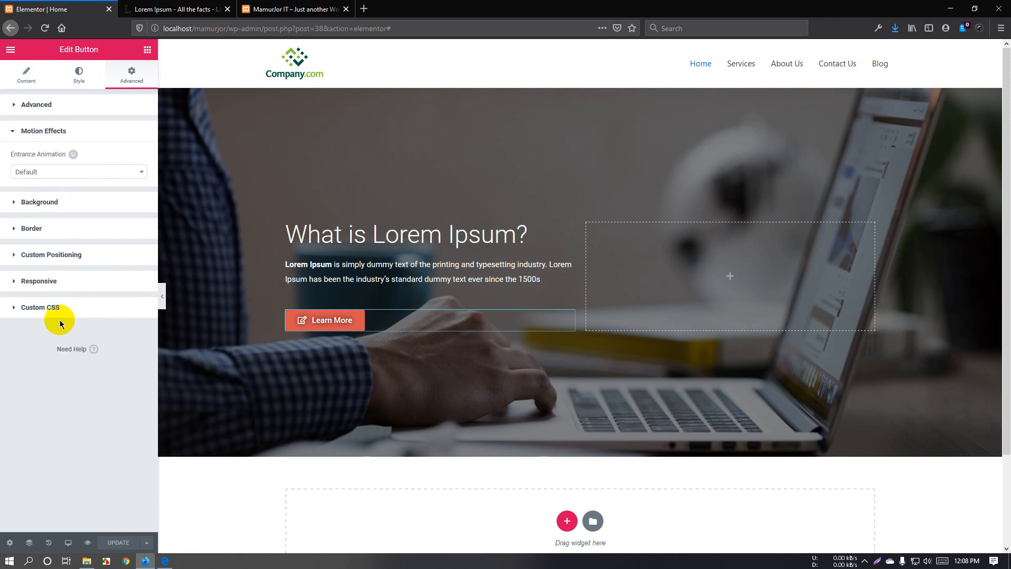
pyautogui.click(69, 108)
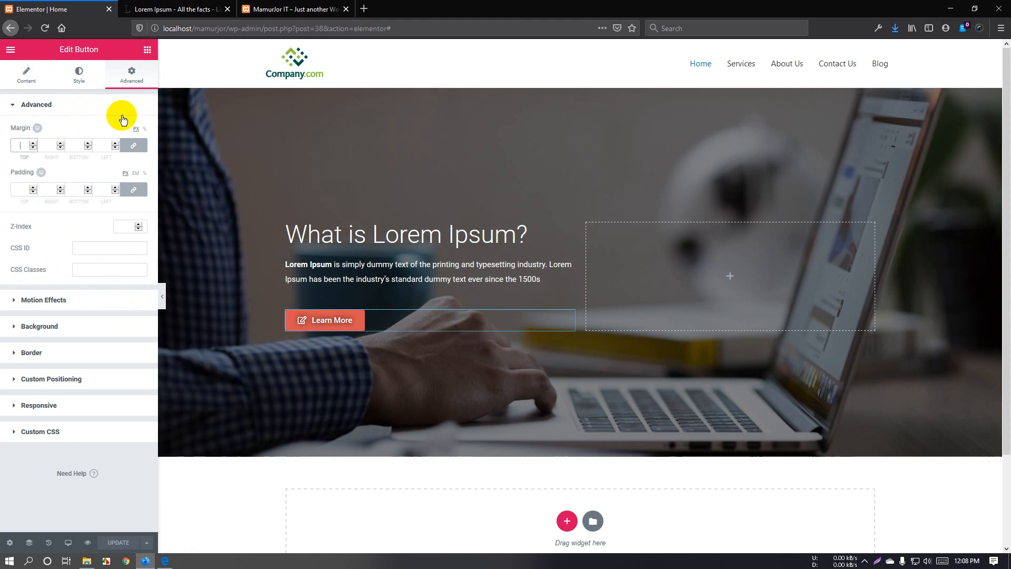
# Try a linked margin of 10 px on all sides of the button, and clear it.
pyautogui.click(20, 145)
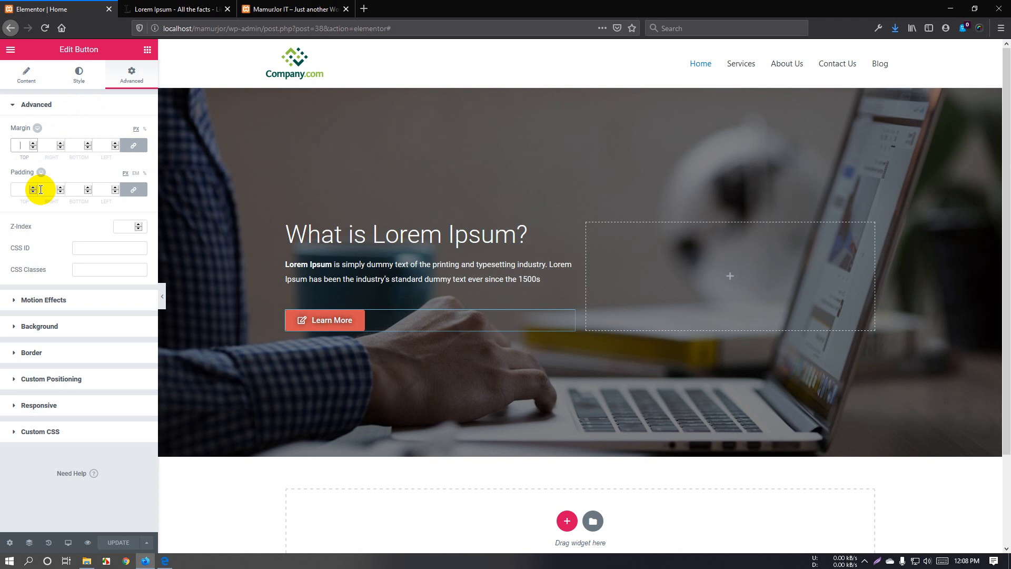
pyautogui.write('10')
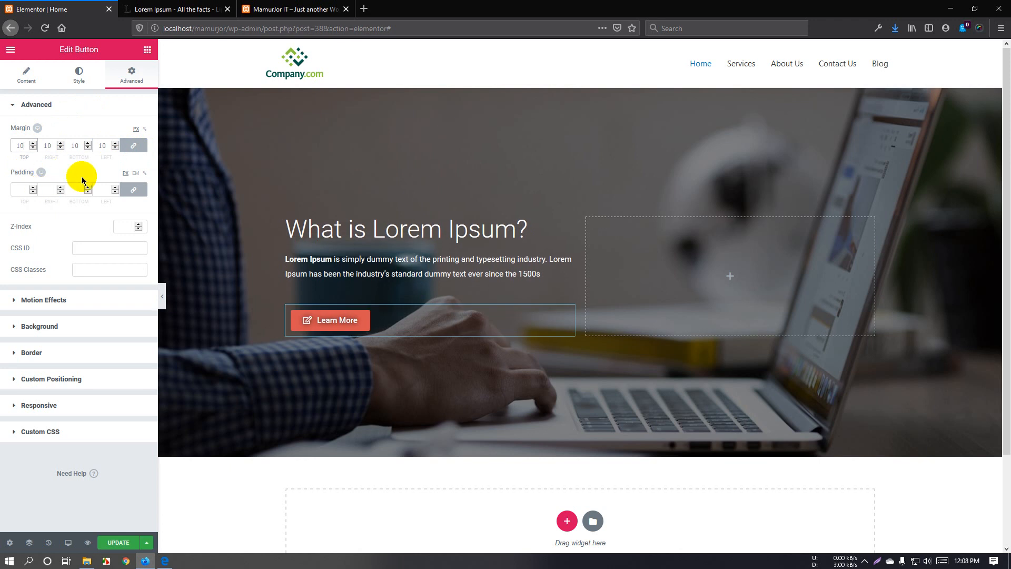
pyautogui.press('BackSpace')
pyautogui.press('BackSpace')
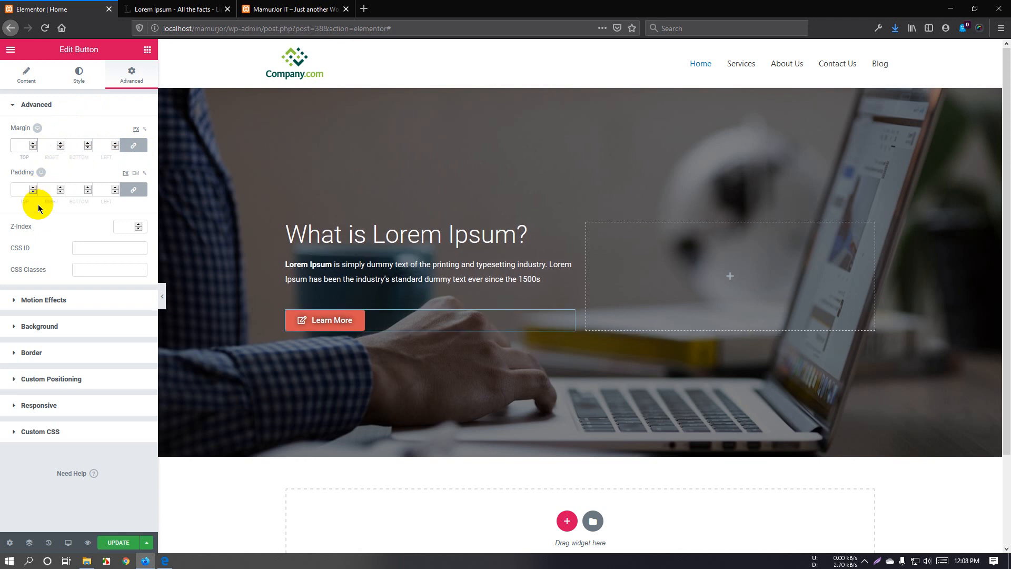
# Unlink the button's margin sides, try a top margin of 50 px, and reset it to 0.
pyautogui.click(135, 146)
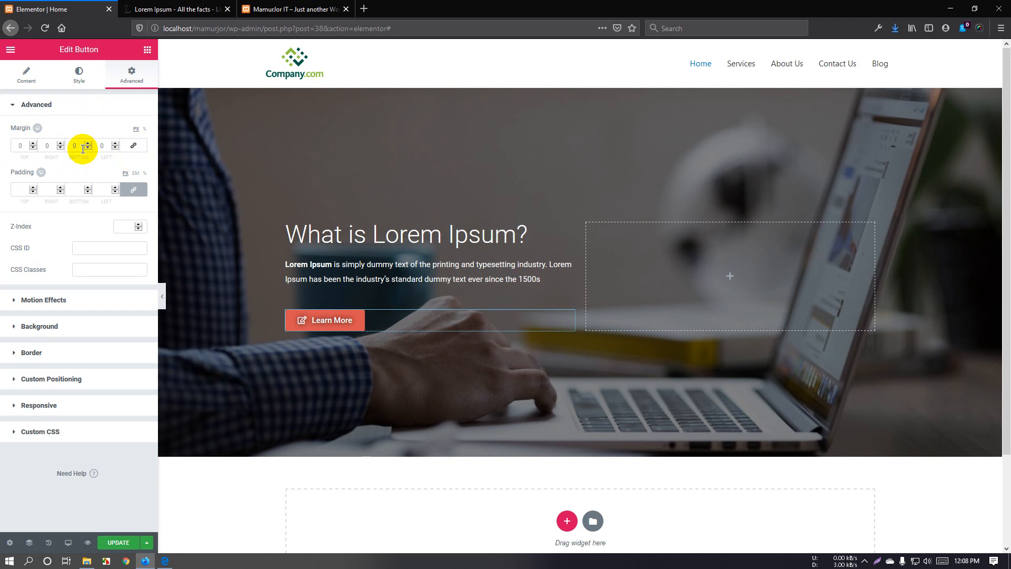
pyautogui.click(20, 146)
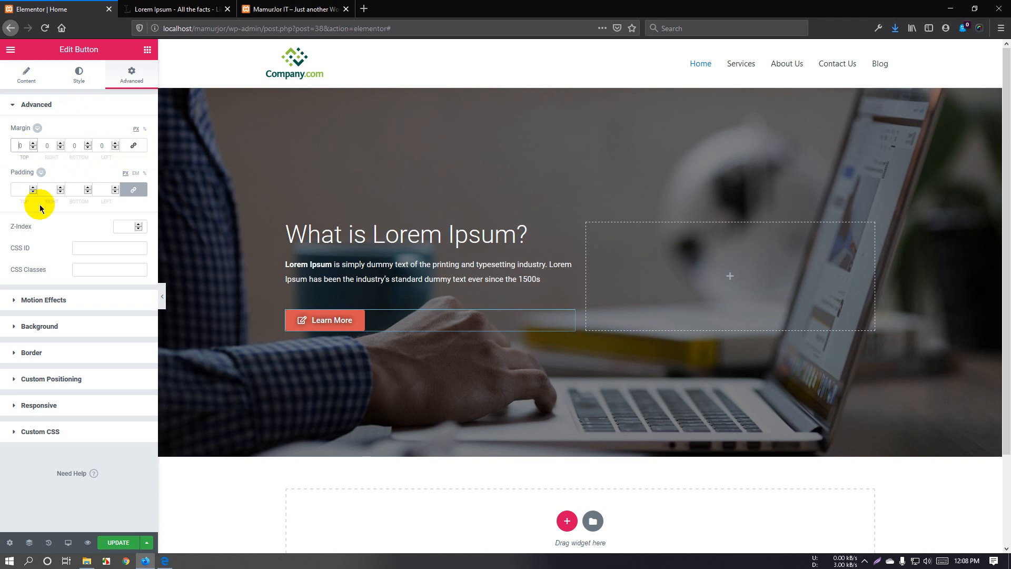
pyautogui.write('5')
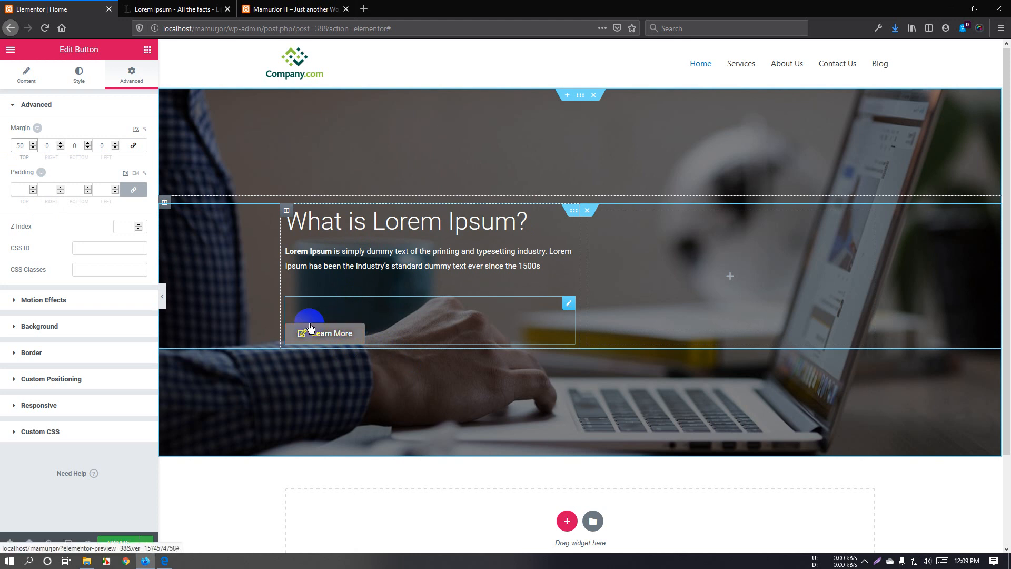
pyautogui.press('BackSpace')
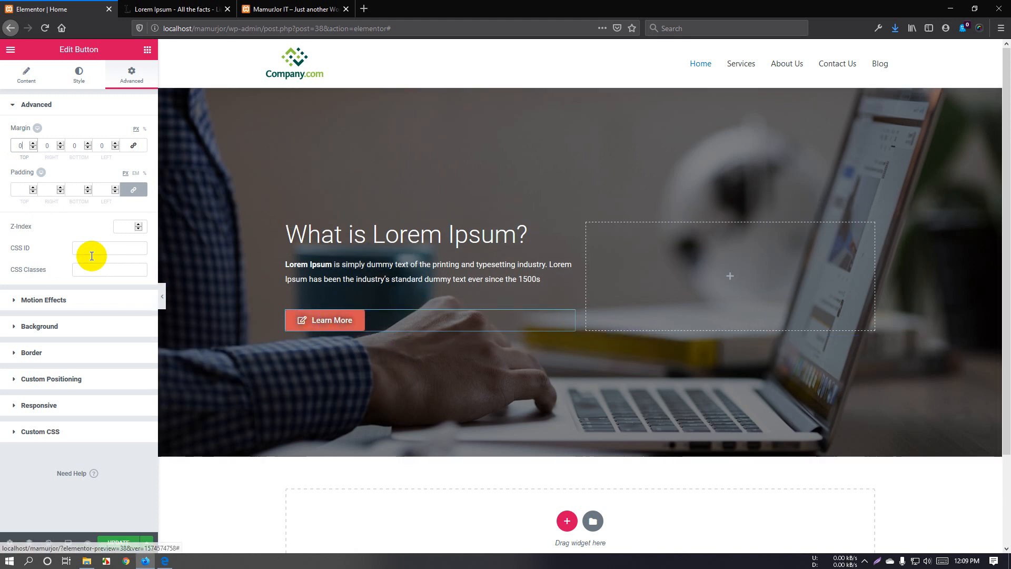
# Unlink the button's padding sides, try a top padding of 50 px, and reset it to 0.
pyautogui.click(133, 189)
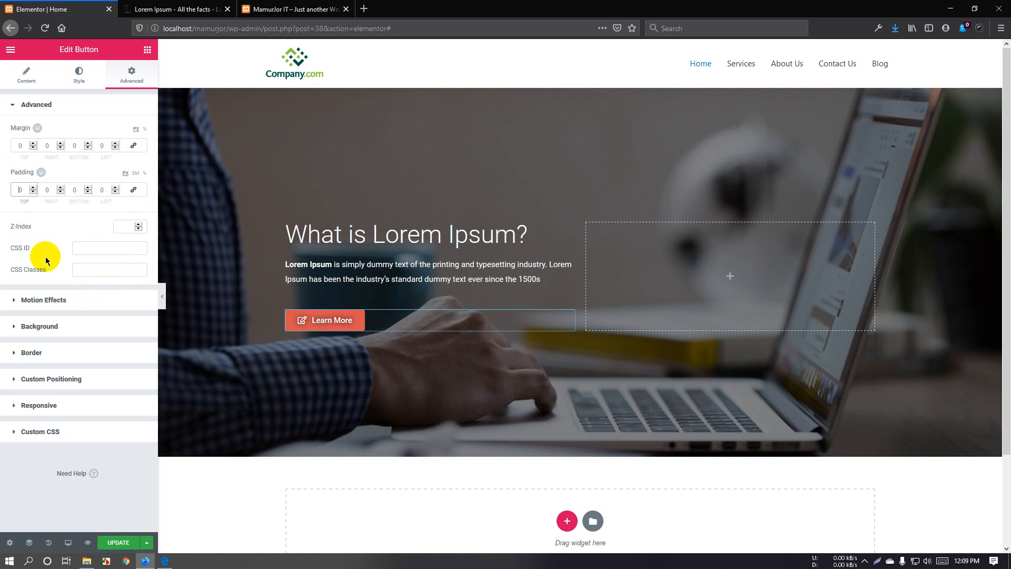
pyautogui.write('50')
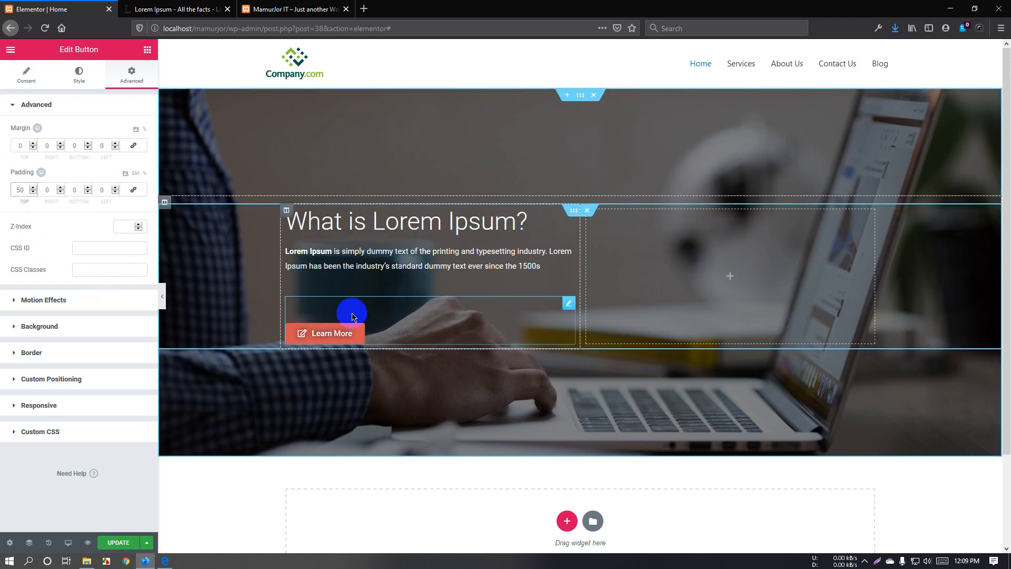
pyautogui.press('BackSpace')
pyautogui.click(118, 230)
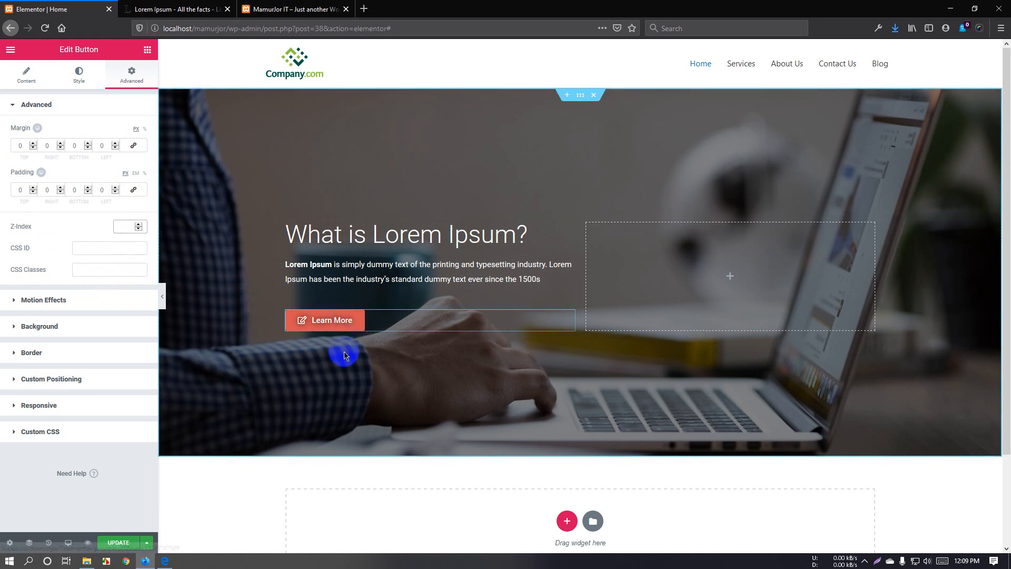
pyautogui.click(98, 249)
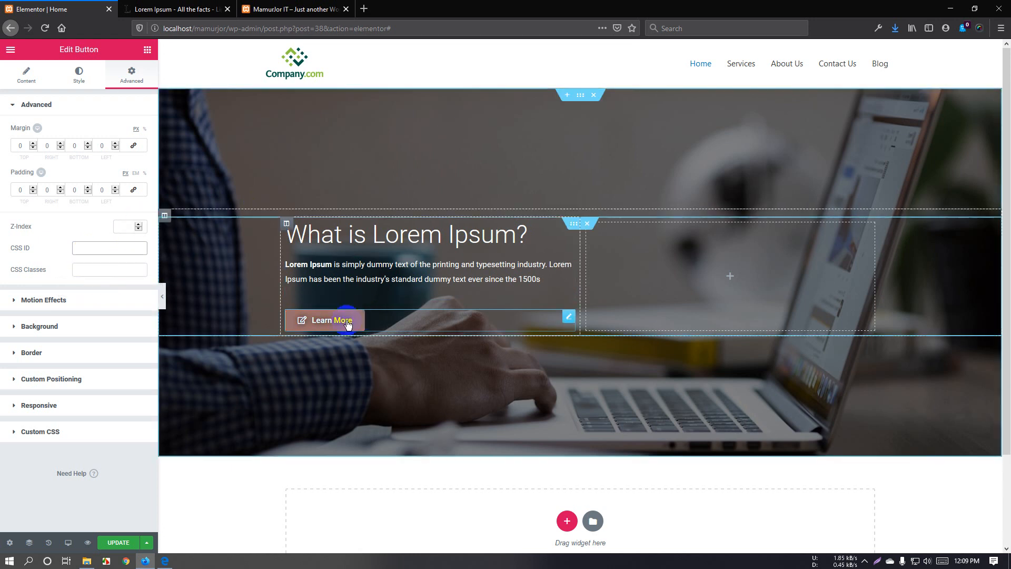
pyautogui.click(78, 270)
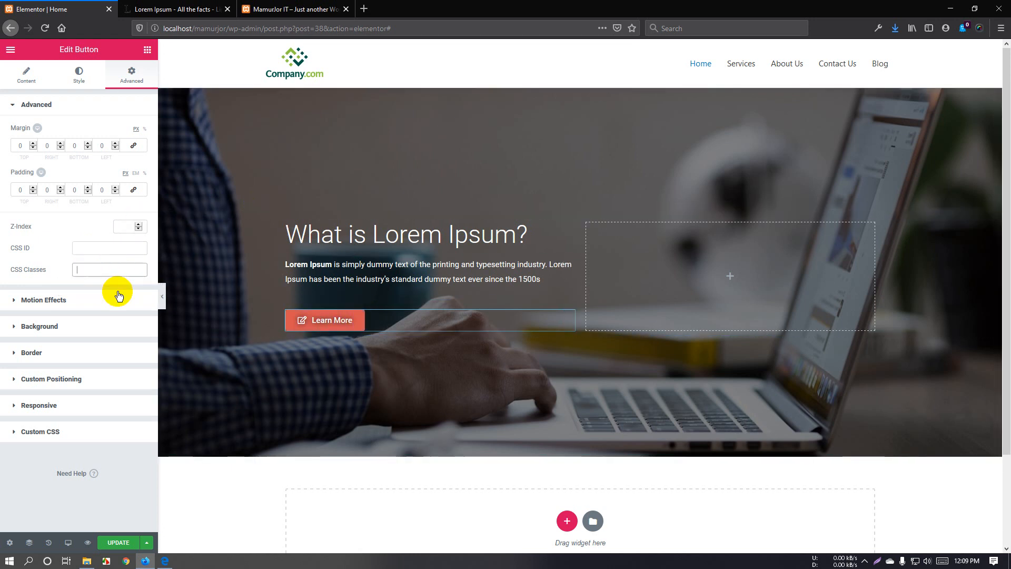
# Try the Fade In and Zoom In entrance animations on the Learn More button.
pyautogui.click(61, 301)
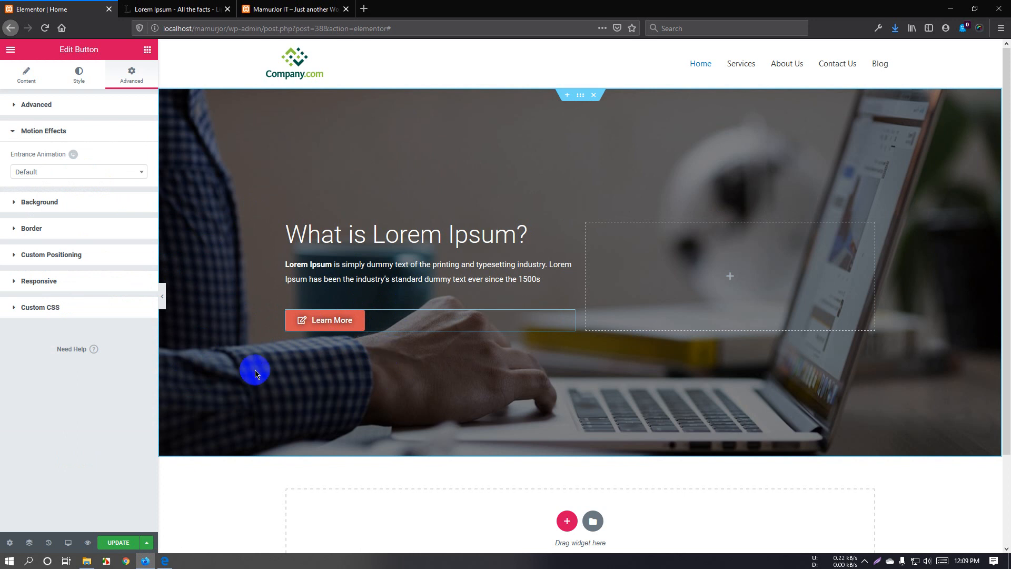
pyautogui.click(89, 174)
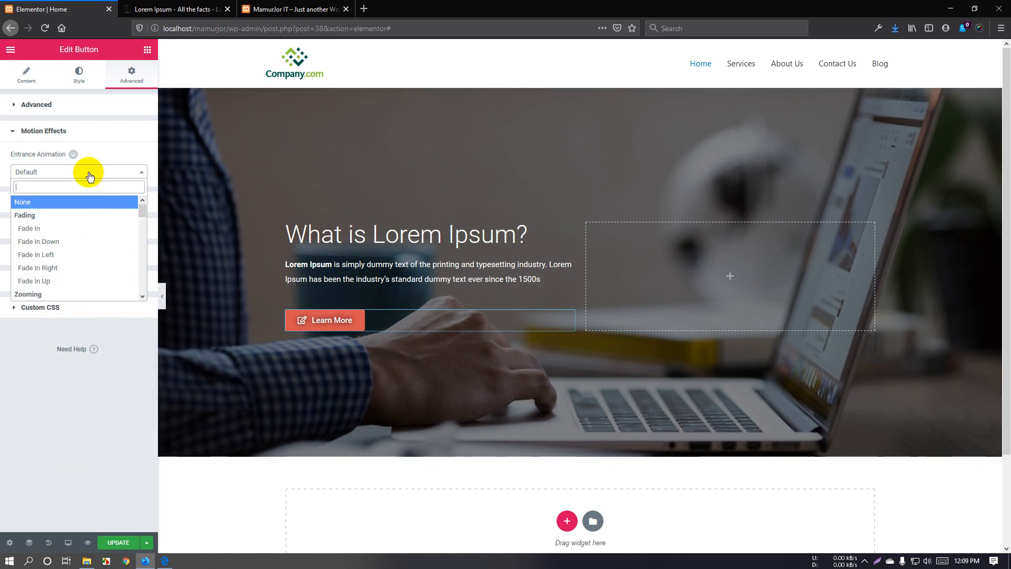
pyautogui.click(83, 232)
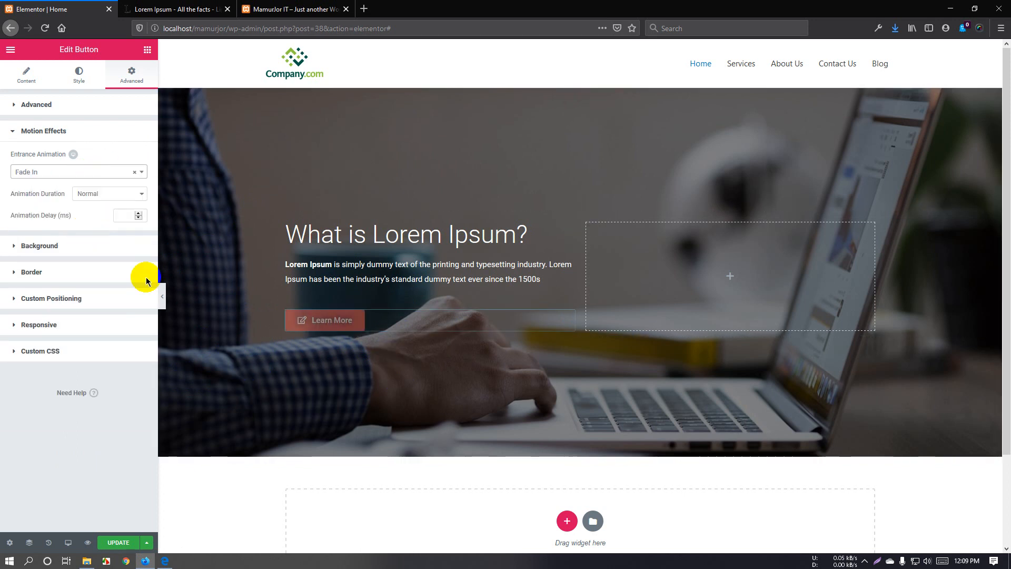
pyautogui.click(64, 174)
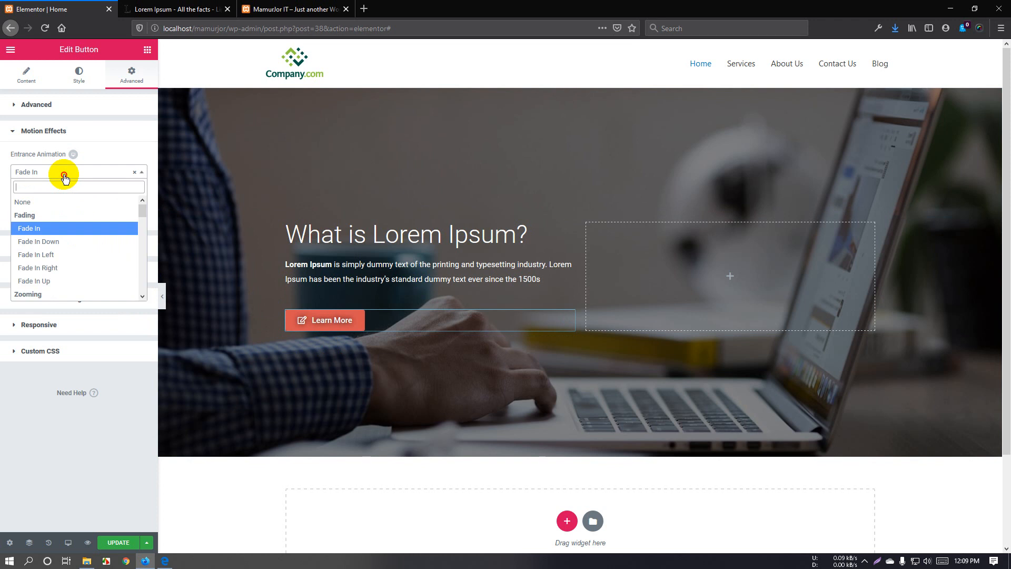
pyautogui.scroll(-2, 63, 287)
pyautogui.click(58, 263)
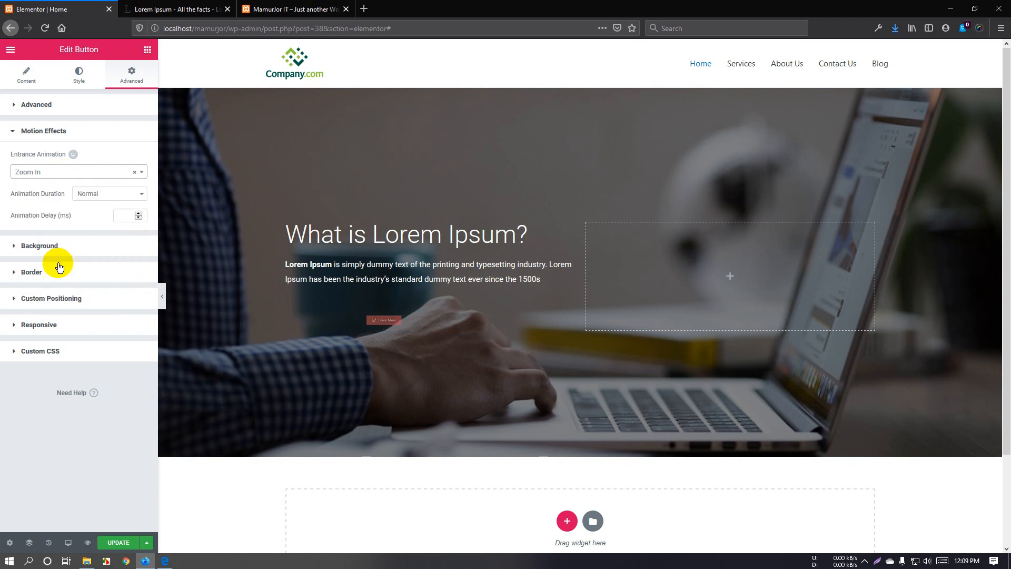
pyautogui.click(357, 328)
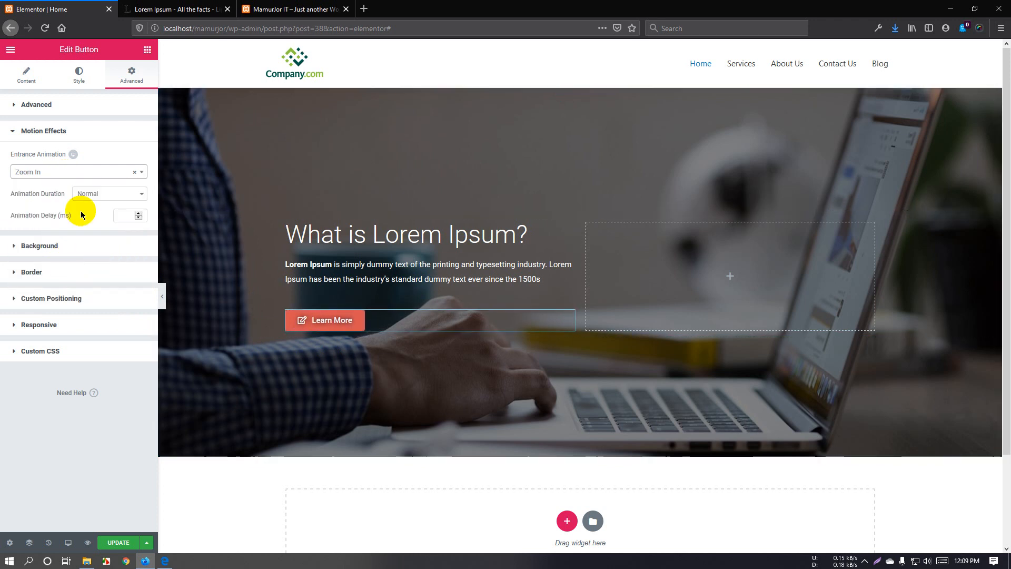
# Try the Bounce In Down and Slide In Down entrance animations on the Learn More button.
pyautogui.click(79, 173)
pyautogui.scroll(-3, 75, 266)
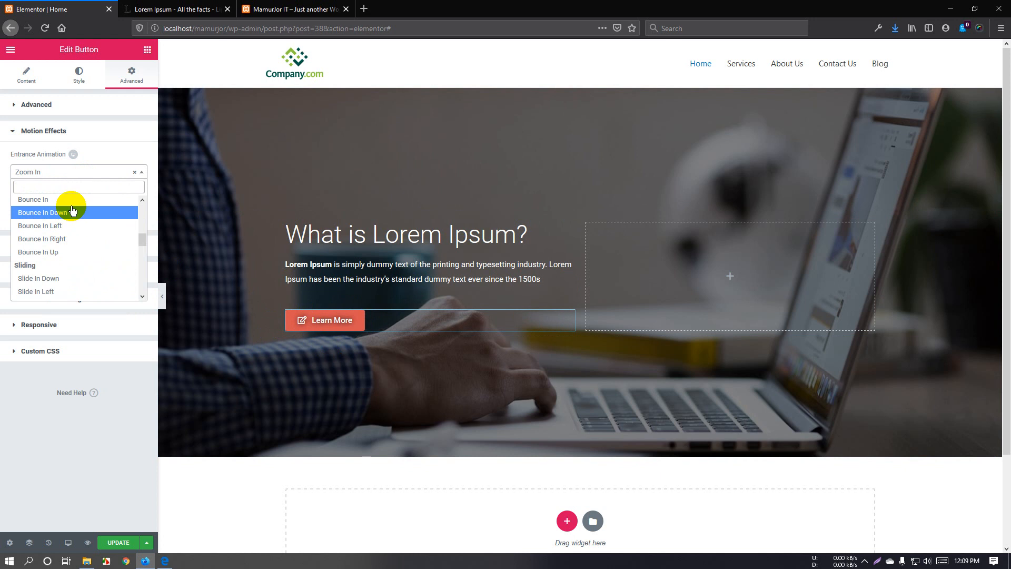
pyautogui.click(71, 216)
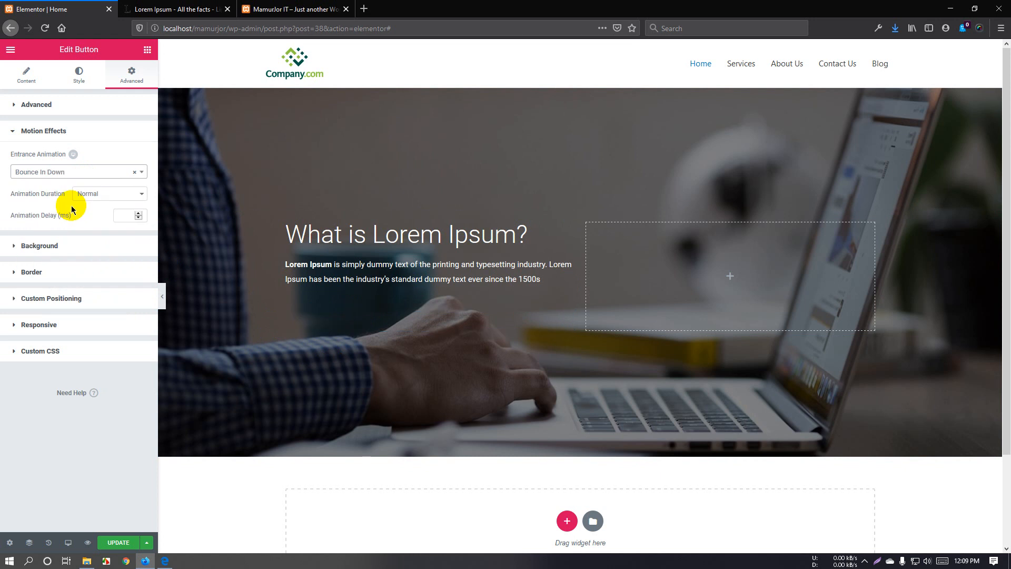
pyautogui.click(74, 173)
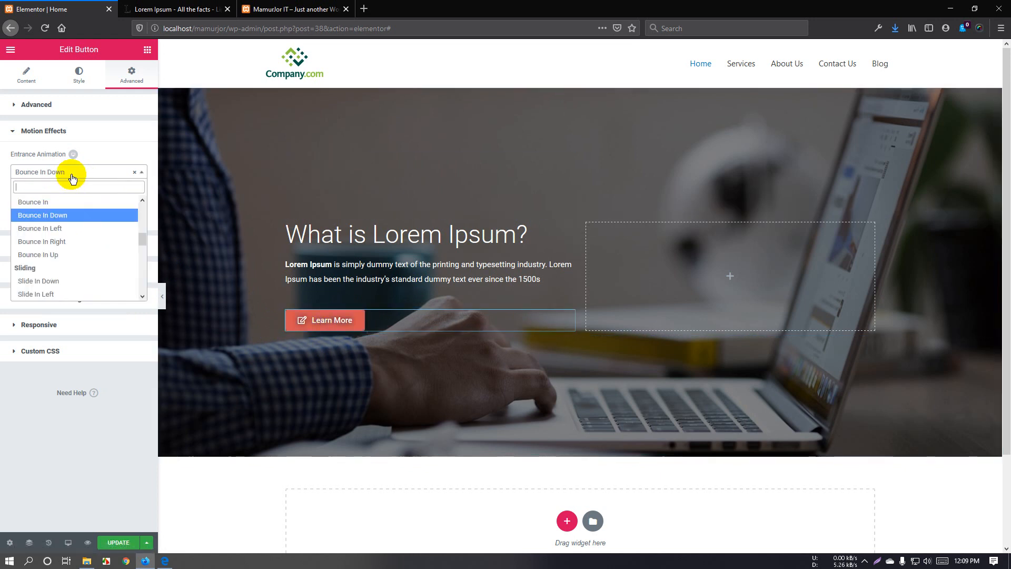
pyautogui.click(59, 280)
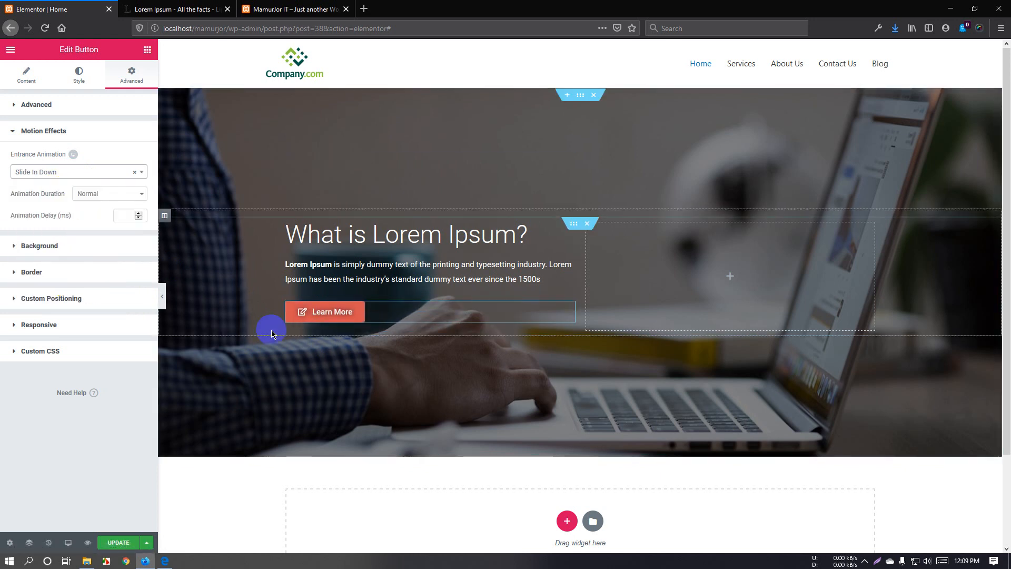
# Set the Learn More button's entrance animation to Flash.
pyautogui.click(66, 176)
pyautogui.scroll(-4, 72, 258)
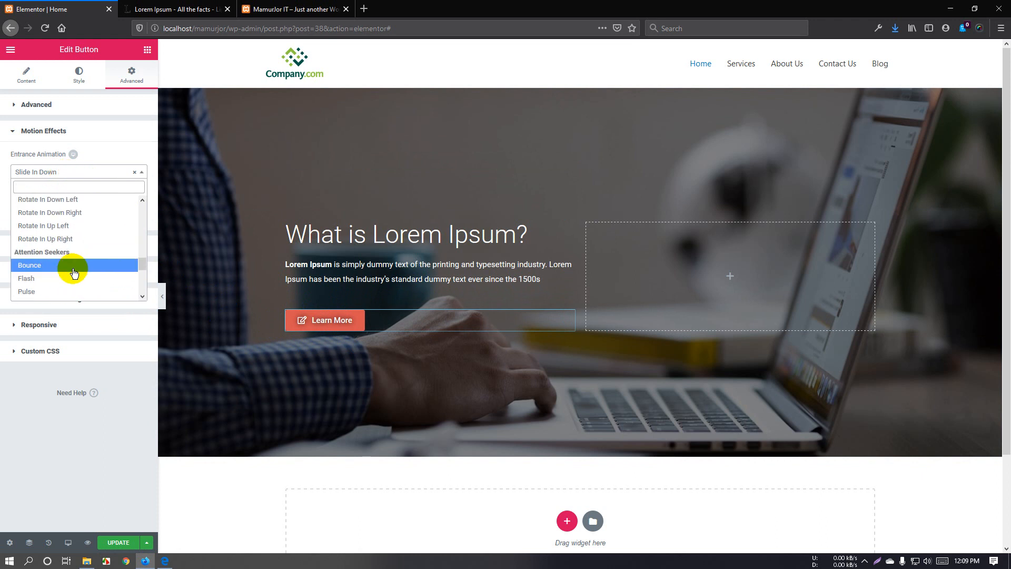
pyautogui.click(72, 274)
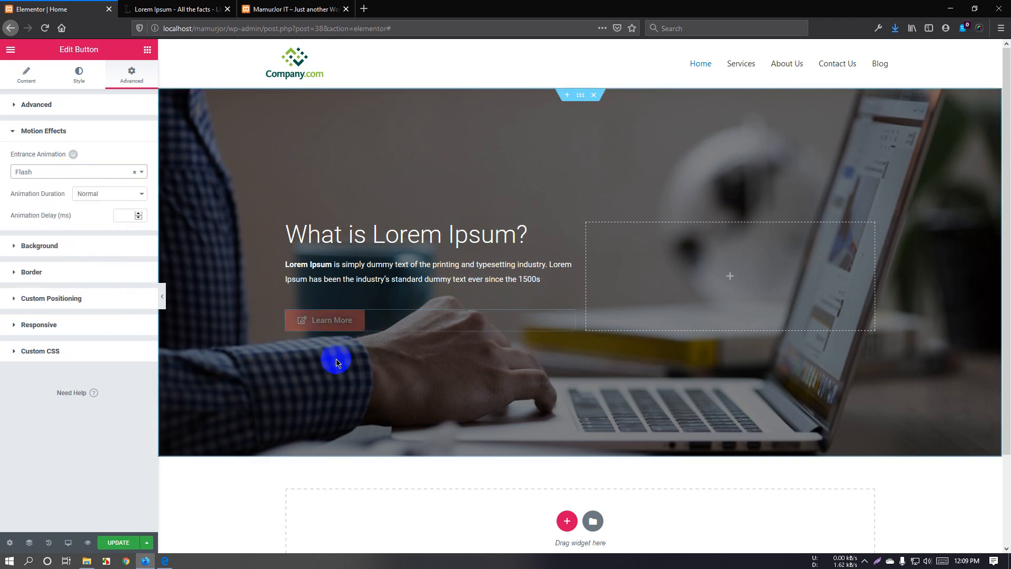
# Try a classic black (#000000) background behind the button, clear the color, and show the hover-state background options.
pyautogui.click(81, 247)
pyautogui.click(107, 209)
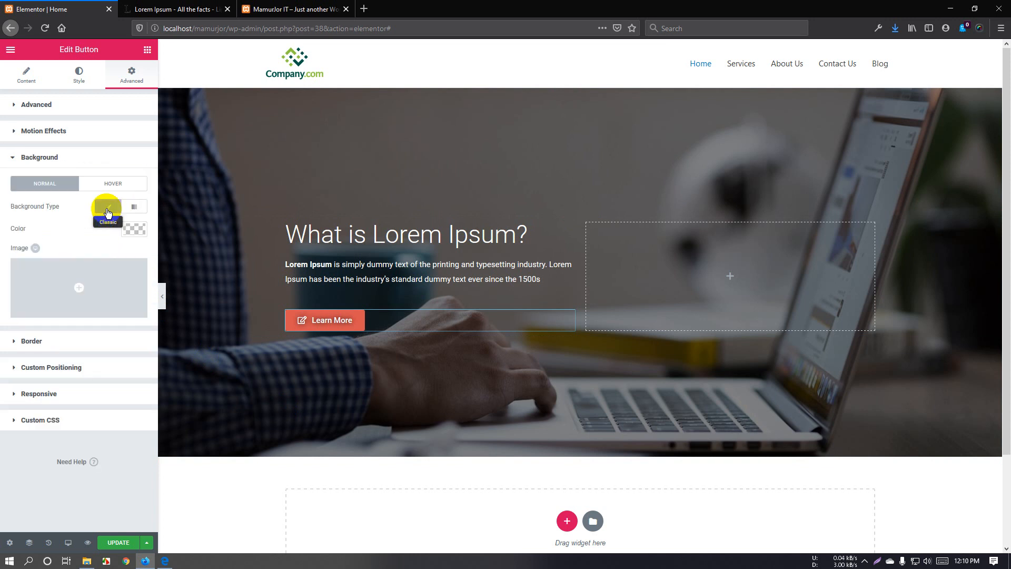
pyautogui.click(134, 230)
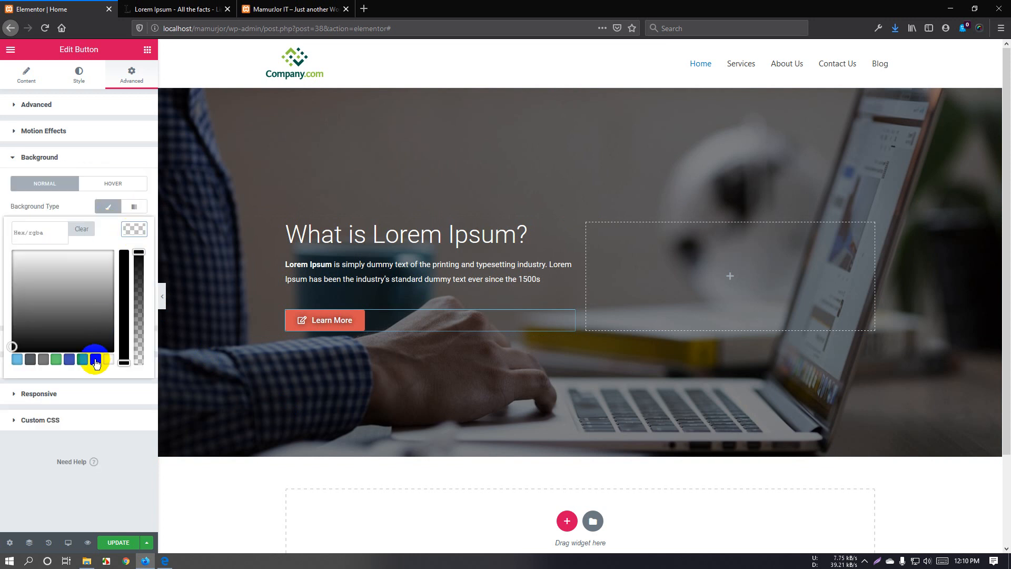
pyautogui.click(96, 360)
pyautogui.click(428, 324)
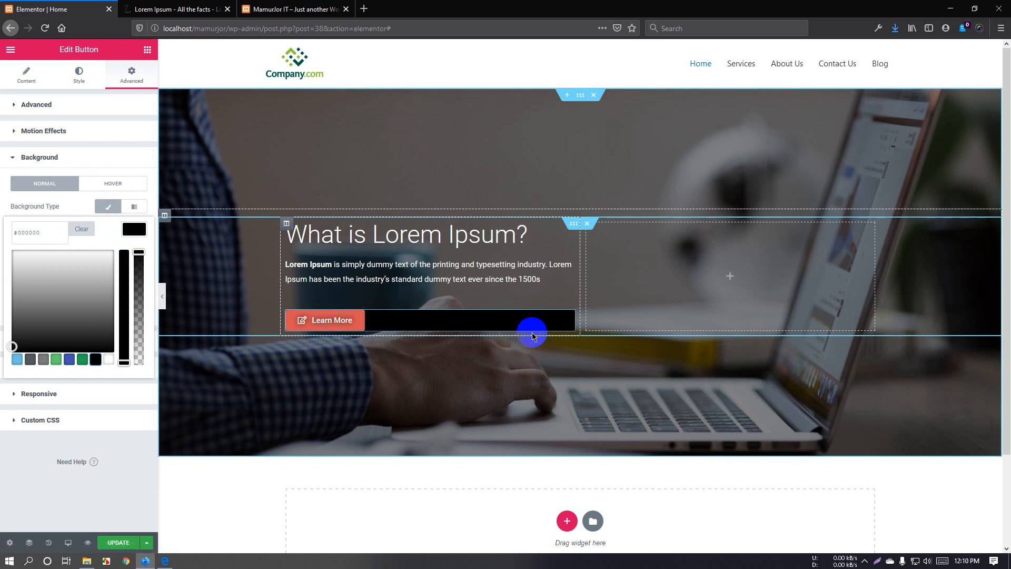
pyautogui.click(81, 229)
pyautogui.click(112, 184)
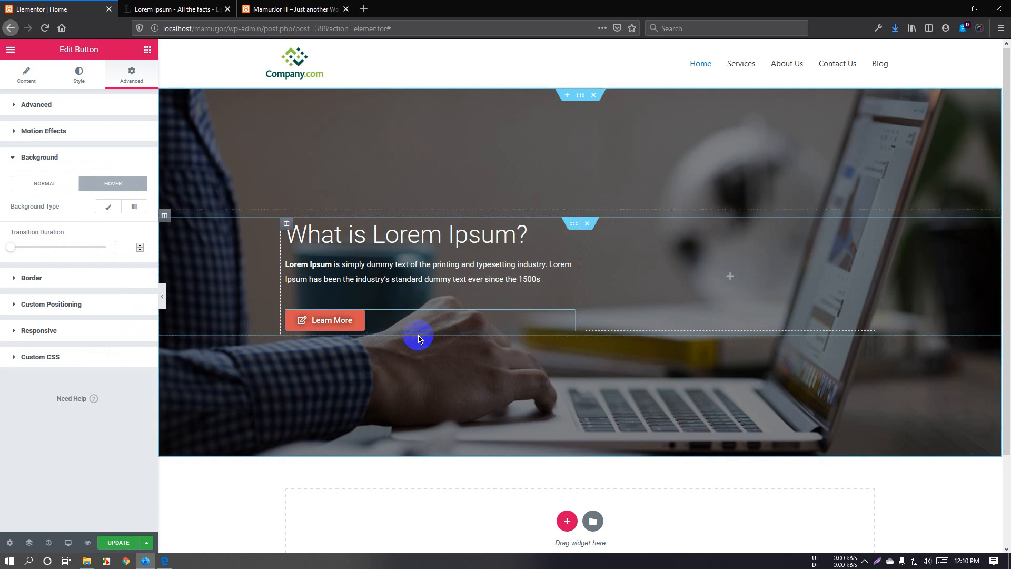
# Try a solid white (#ffffff) border with a width of 5 px on all sides around the Learn More button.
pyautogui.click(57, 285)
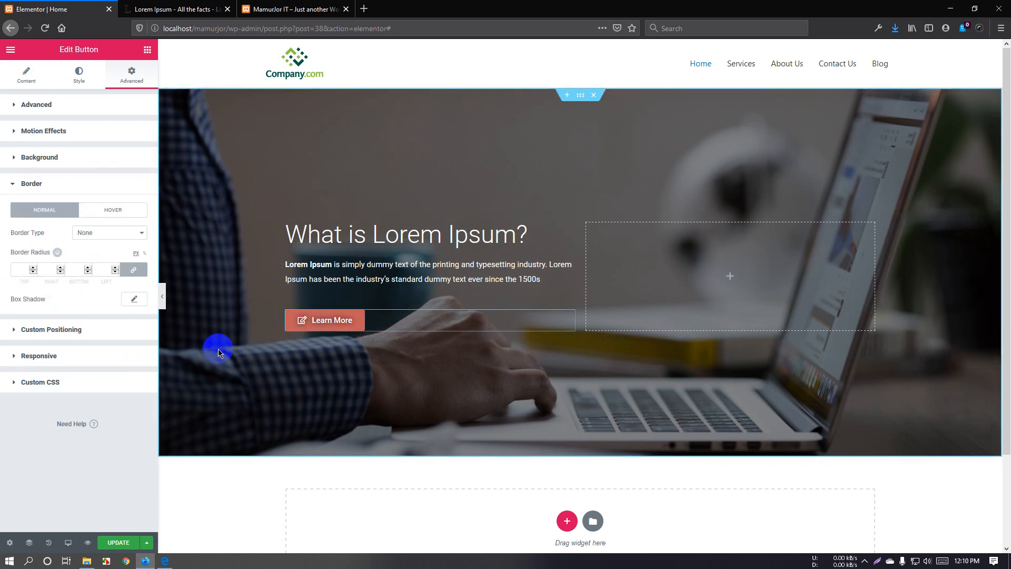
pyautogui.click(104, 234)
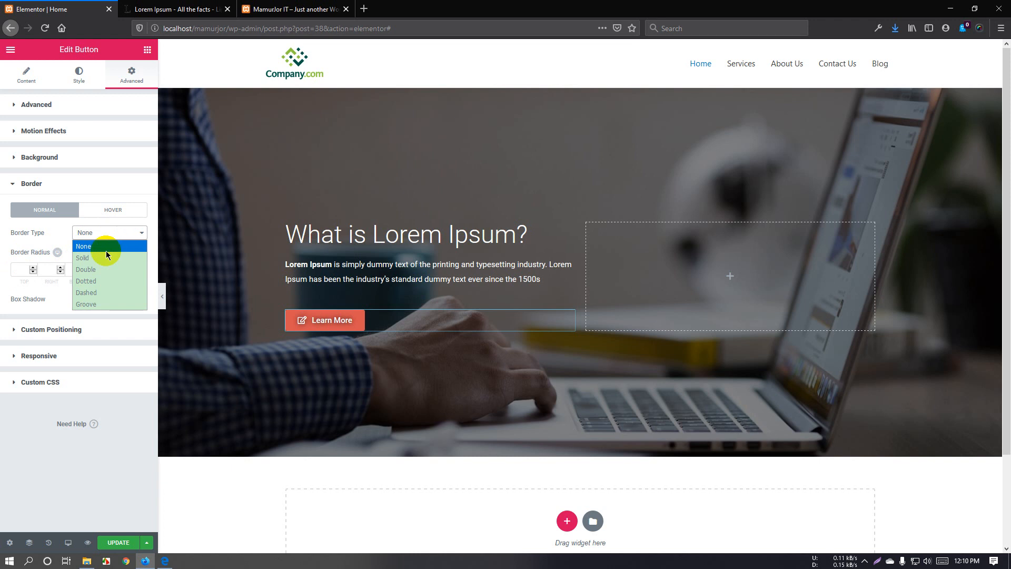
pyautogui.click(105, 257)
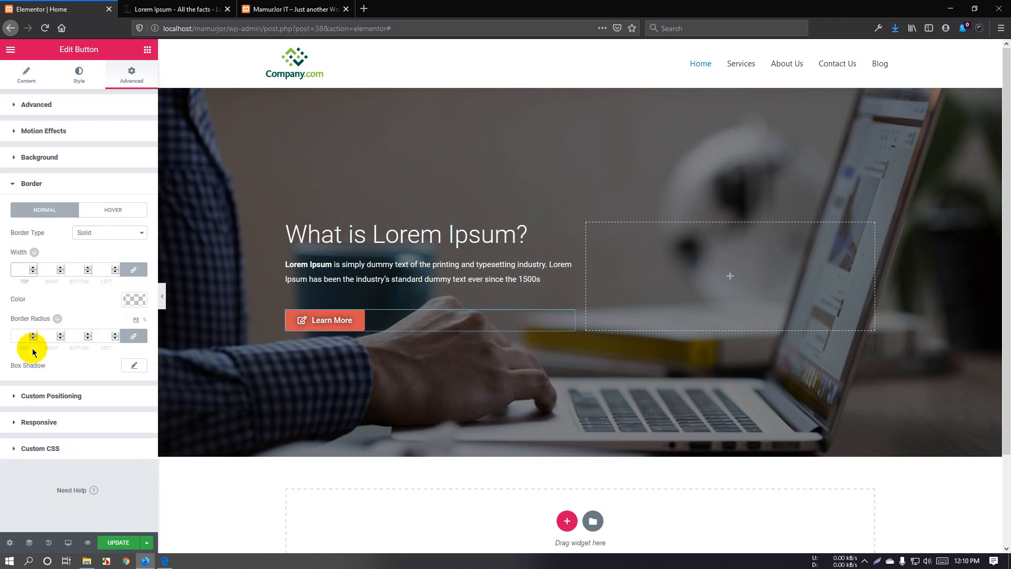
pyautogui.write('5')
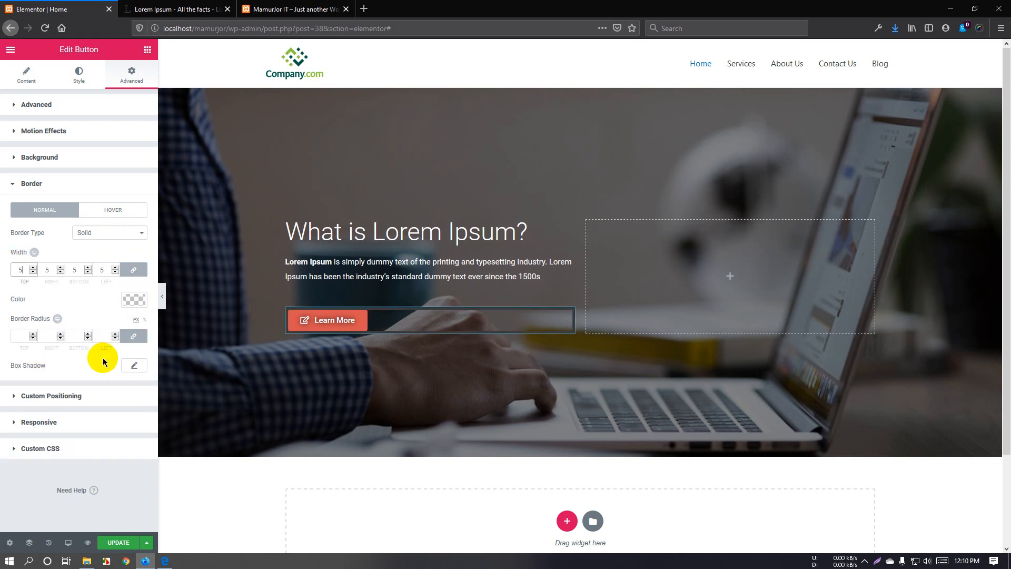
pyautogui.click(134, 299)
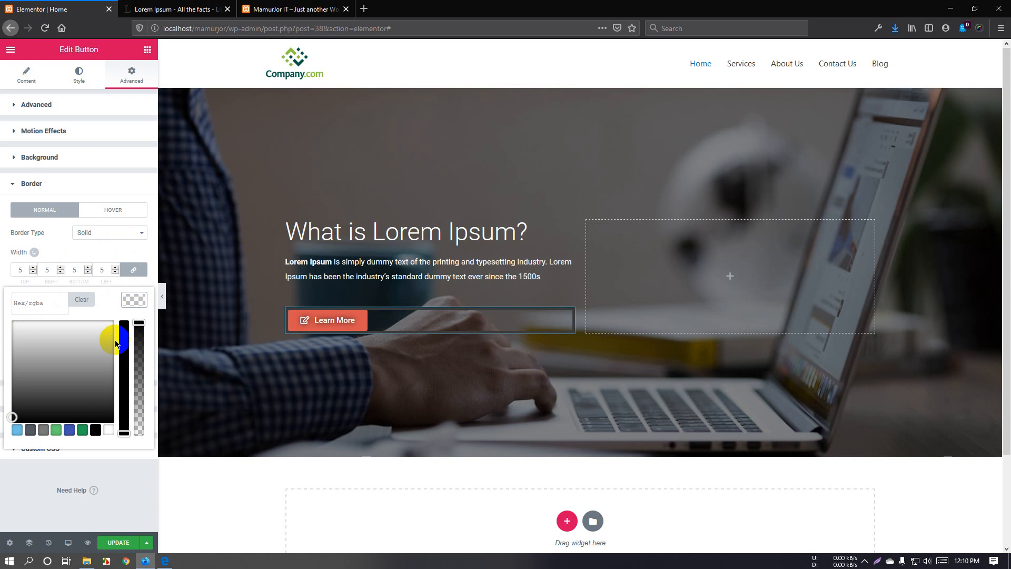
pyautogui.click(109, 429)
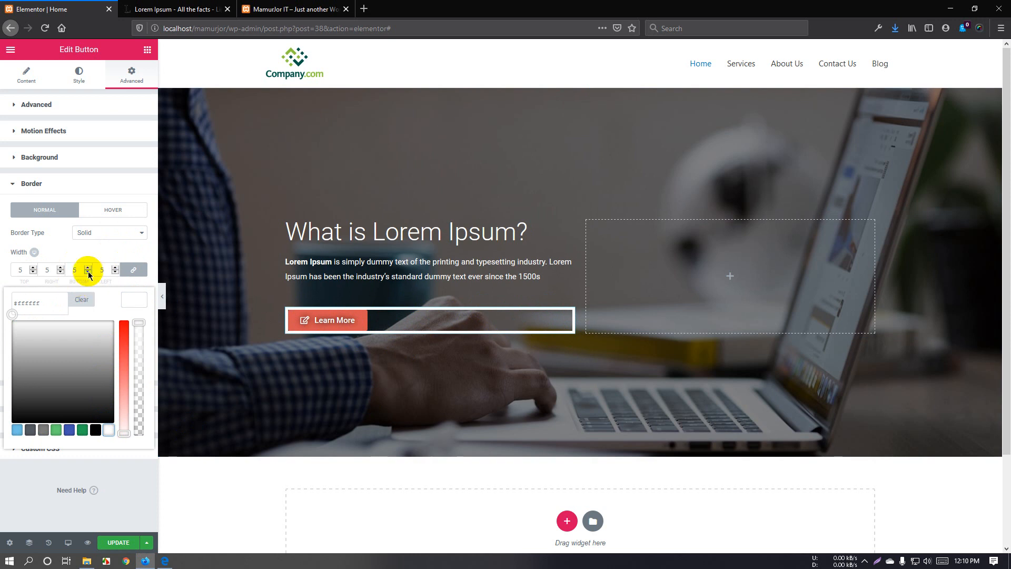
# Clear the button's border color and set its border type back to None.
pyautogui.click(89, 299)
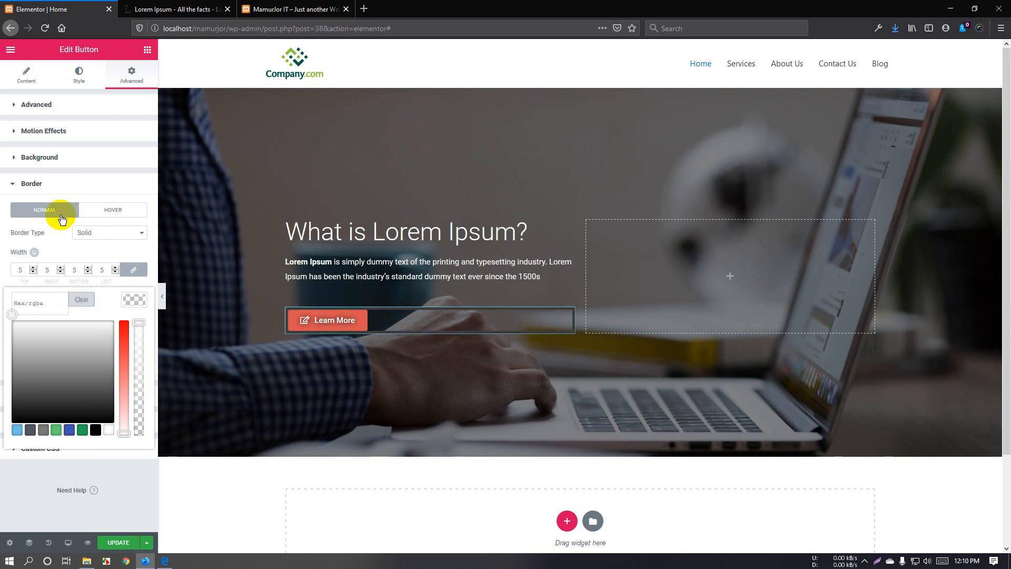
pyautogui.click(110, 239)
pyautogui.click(106, 247)
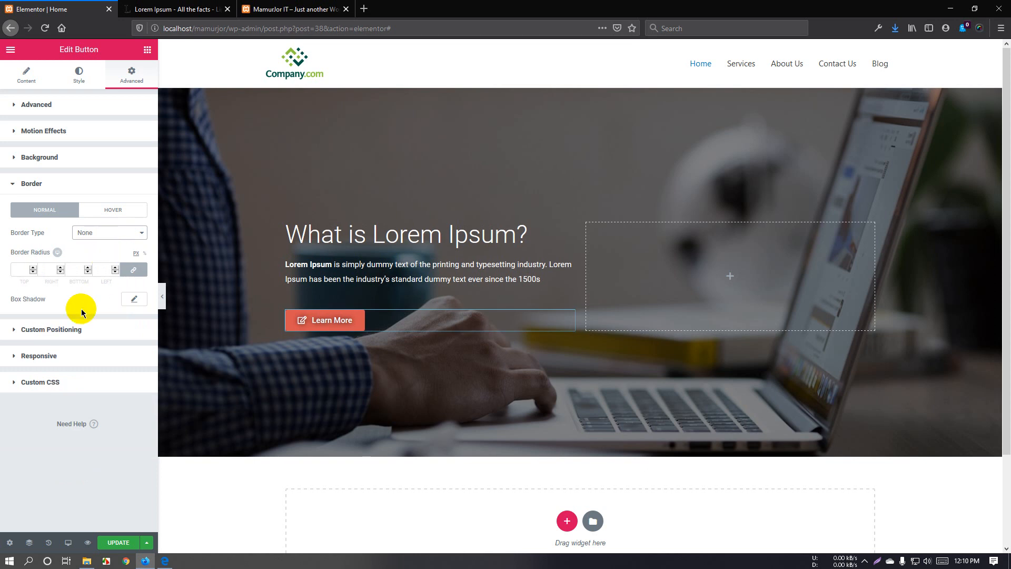
# Try a white box shadow on the Learn More button and reset the shadow to its default.
pyautogui.click(135, 299)
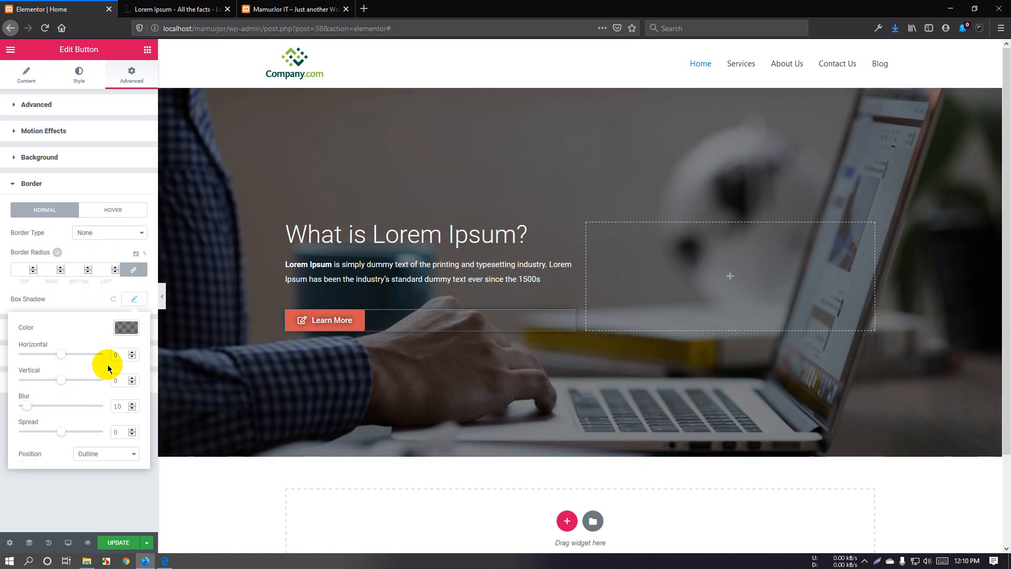
pyautogui.click(127, 327)
pyautogui.click(100, 458)
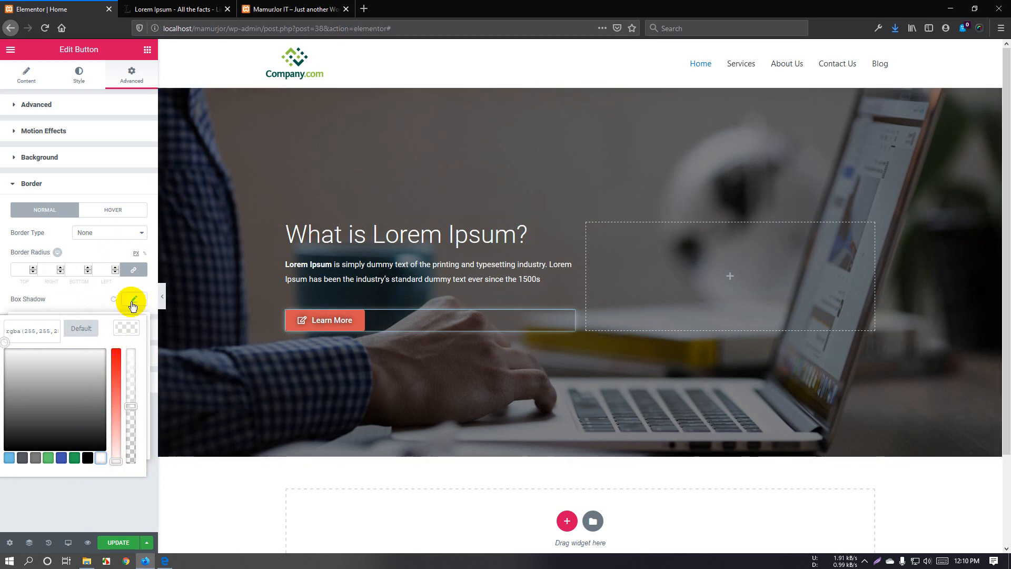
pyautogui.click(81, 329)
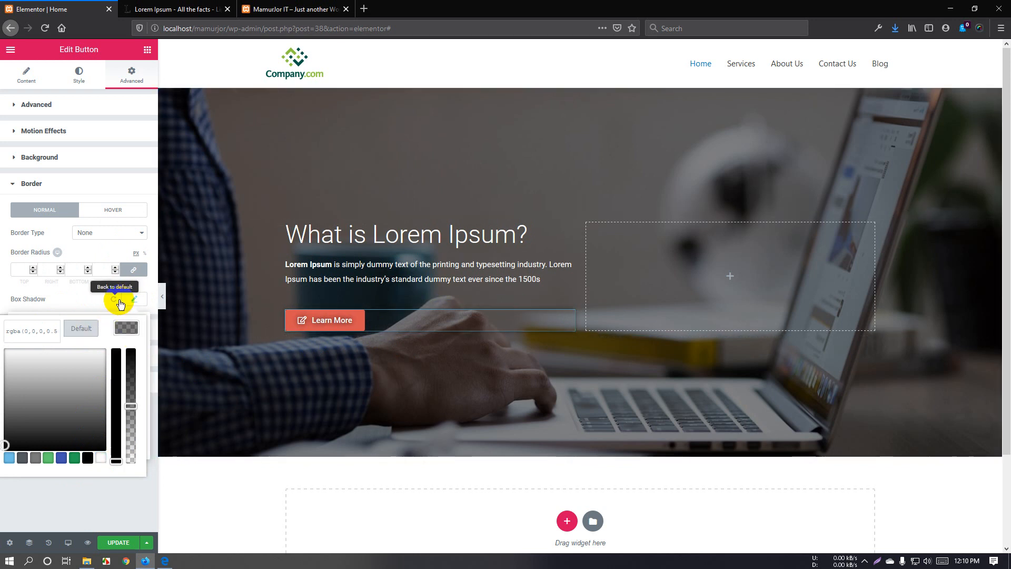
pyautogui.click(115, 298)
# Try Full Width (100%) with centered vertical alignment in the Learn More button's custom positioning.
pyautogui.click(91, 332)
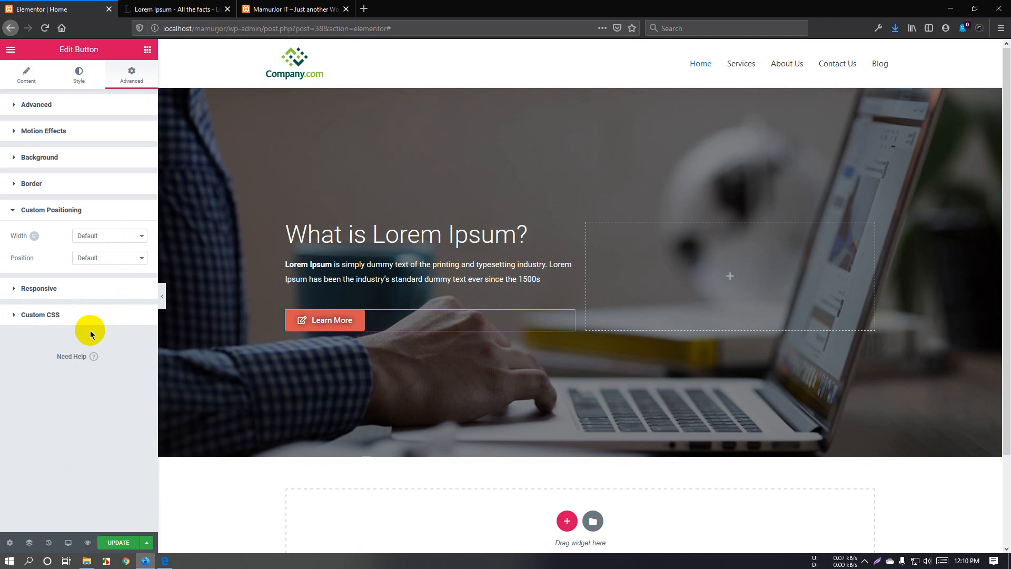
pyautogui.click(112, 237)
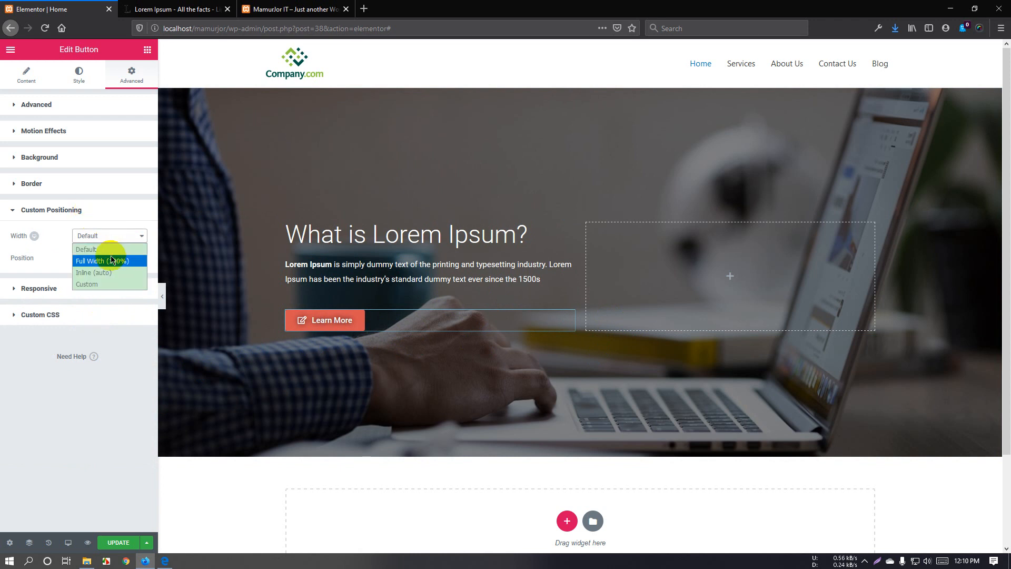
pyautogui.click(113, 261)
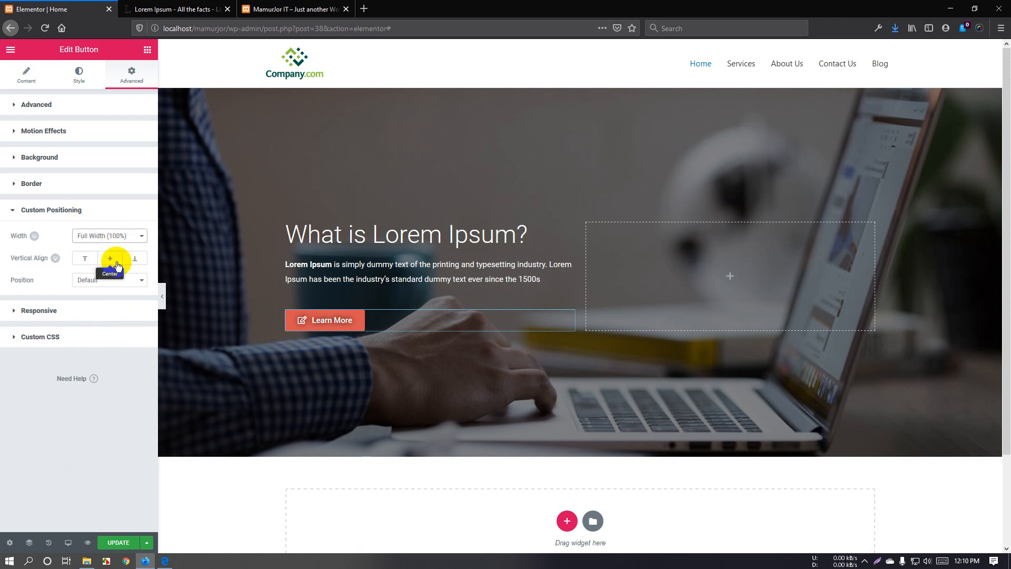
pyautogui.click(112, 259)
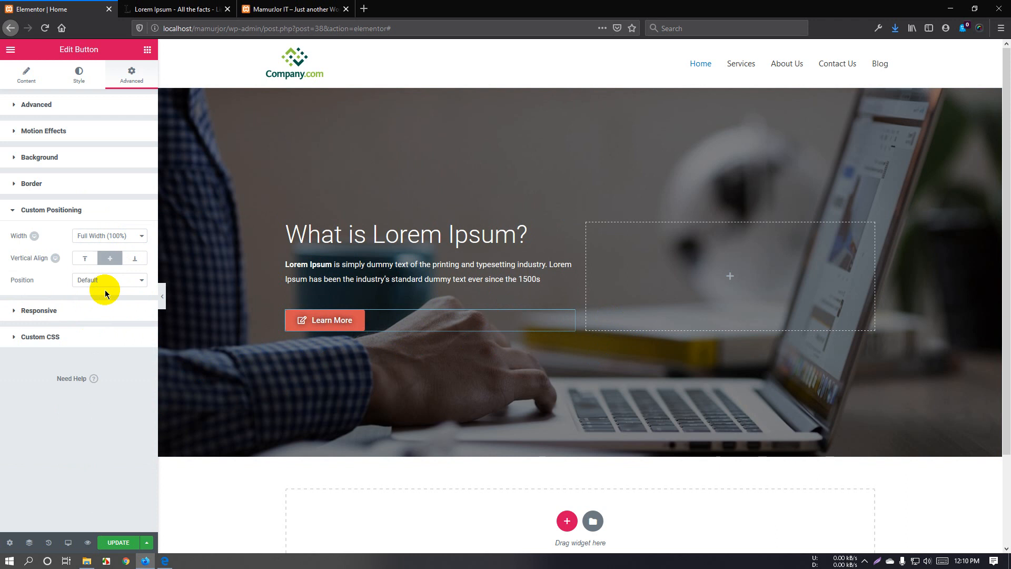
# Try the Fixed and Absolute positions on the Learn More button.
pyautogui.click(106, 280)
pyautogui.click(105, 316)
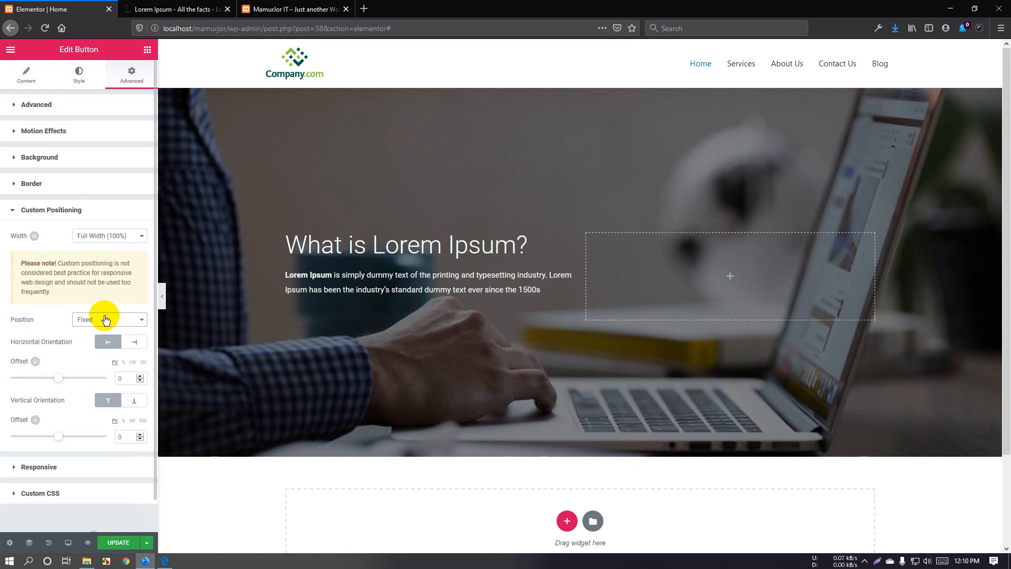
pyautogui.click(112, 321)
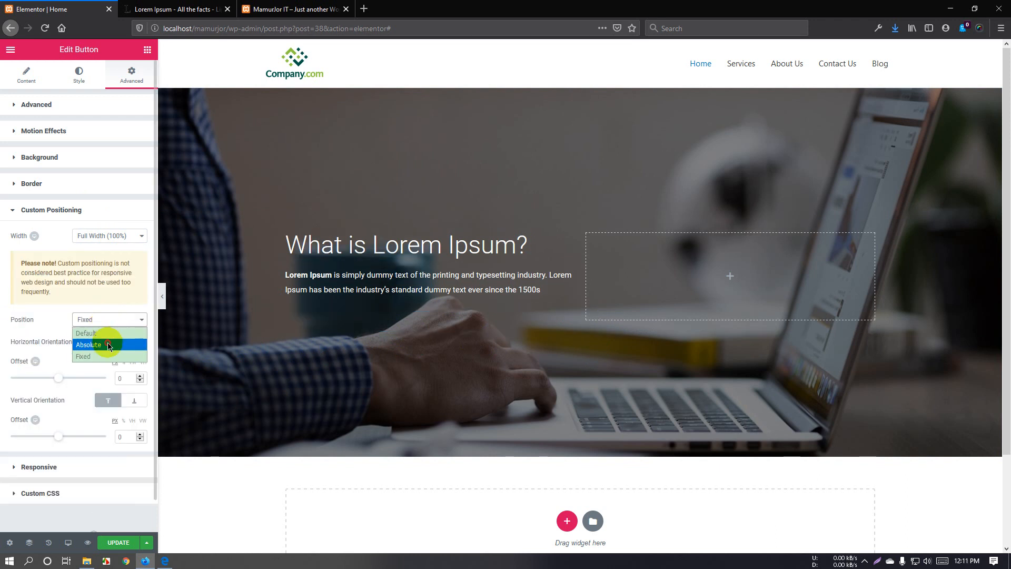
pyautogui.click(109, 345)
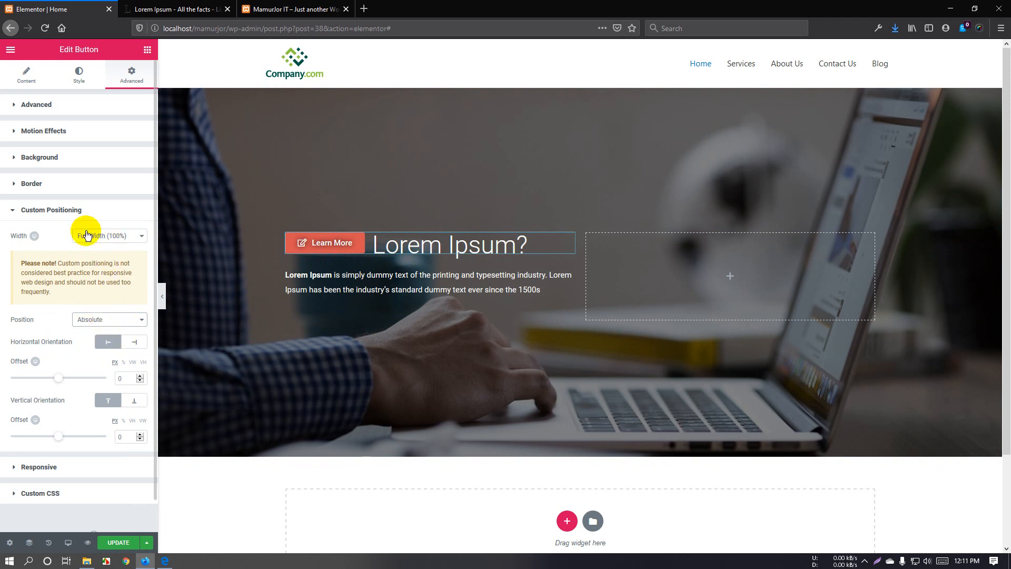
# Set the Learn More button's custom width and position back to Default.
pyautogui.click(108, 235)
pyautogui.click(110, 248)
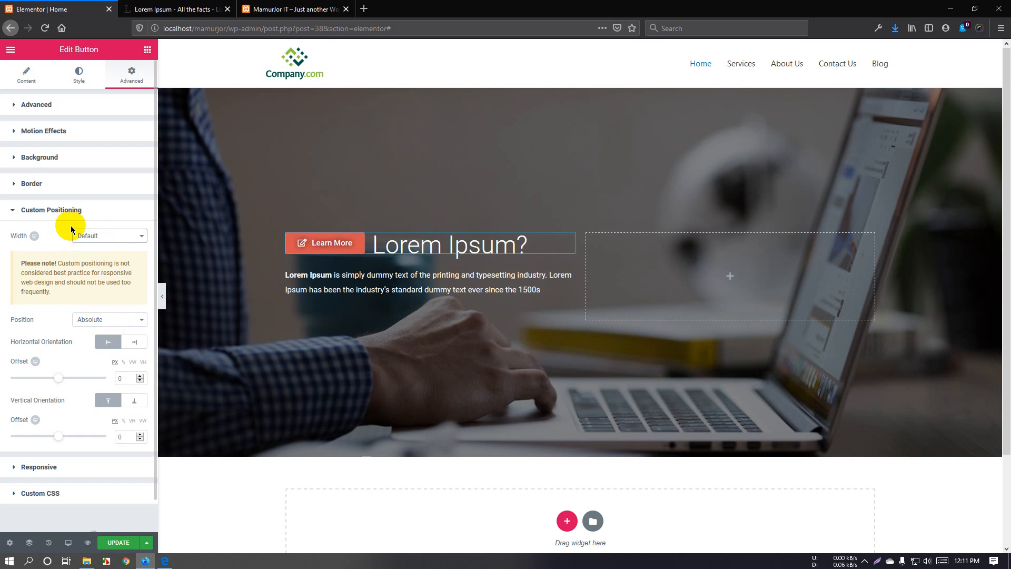
pyautogui.click(119, 321)
pyautogui.click(114, 335)
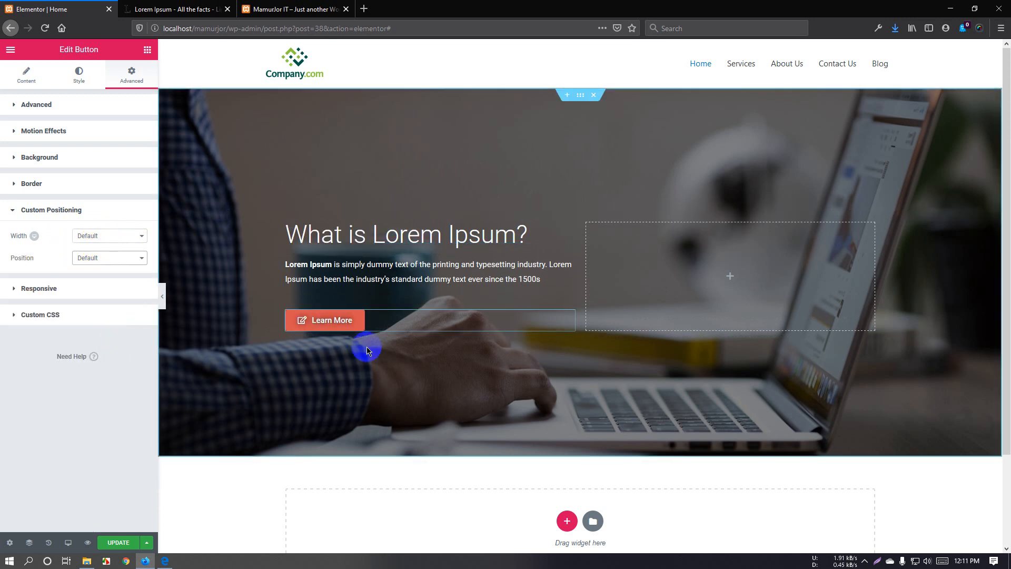
# Look through the Learn More button's responsive visibility and custom CSS options.
pyautogui.click(60, 294)
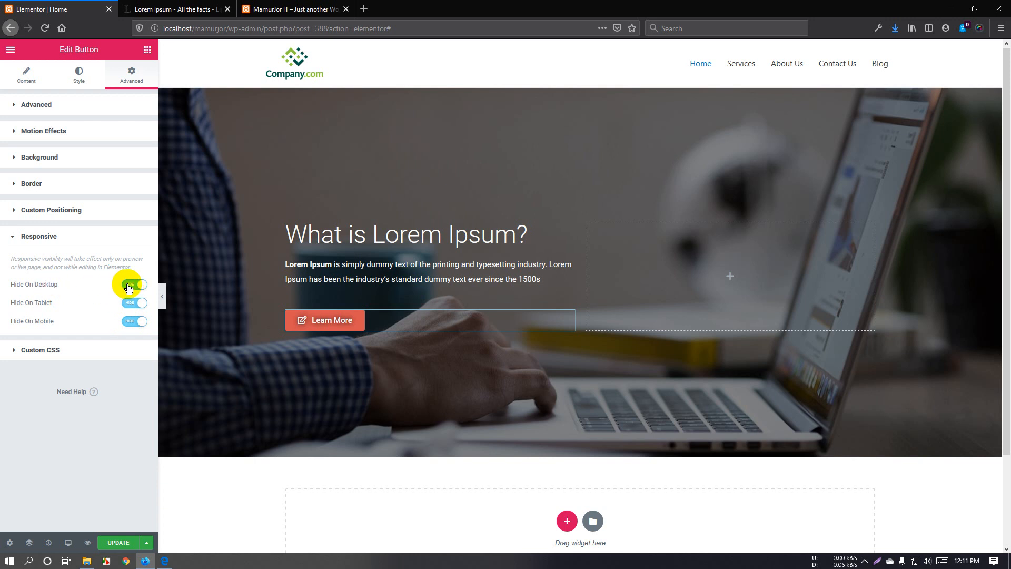
pyautogui.click(55, 350)
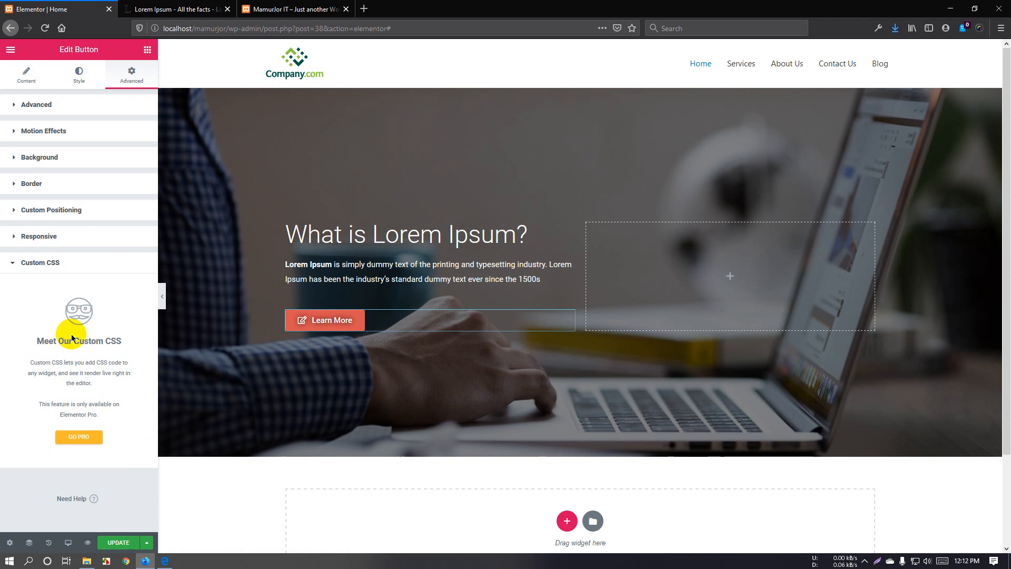
pyautogui.click(92, 268)
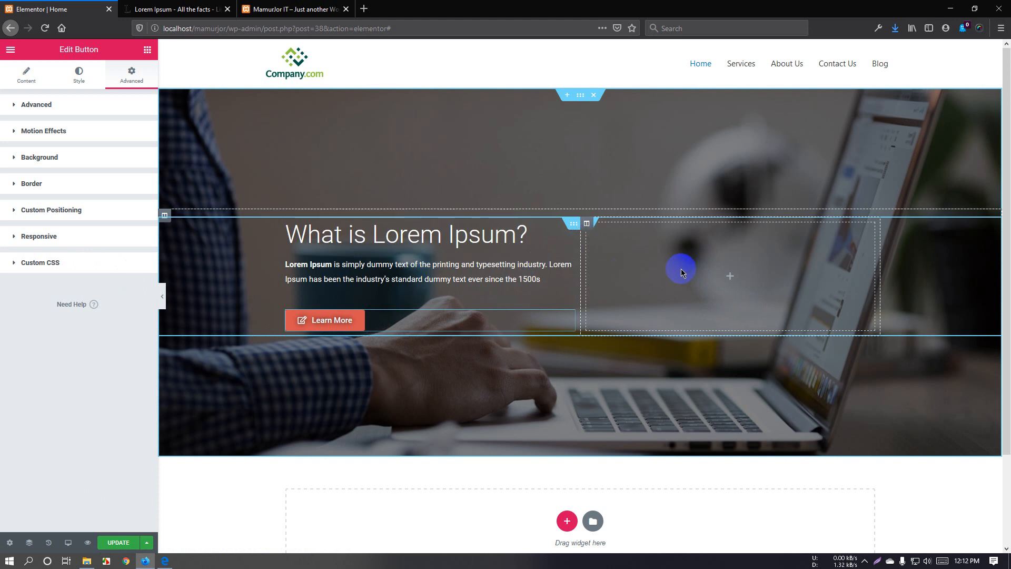
# Delete the empty second column of the inner section and duplicate the column holding the heading, text and button.
pyautogui.rightClick(587, 232)
pyautogui.click(611, 376)
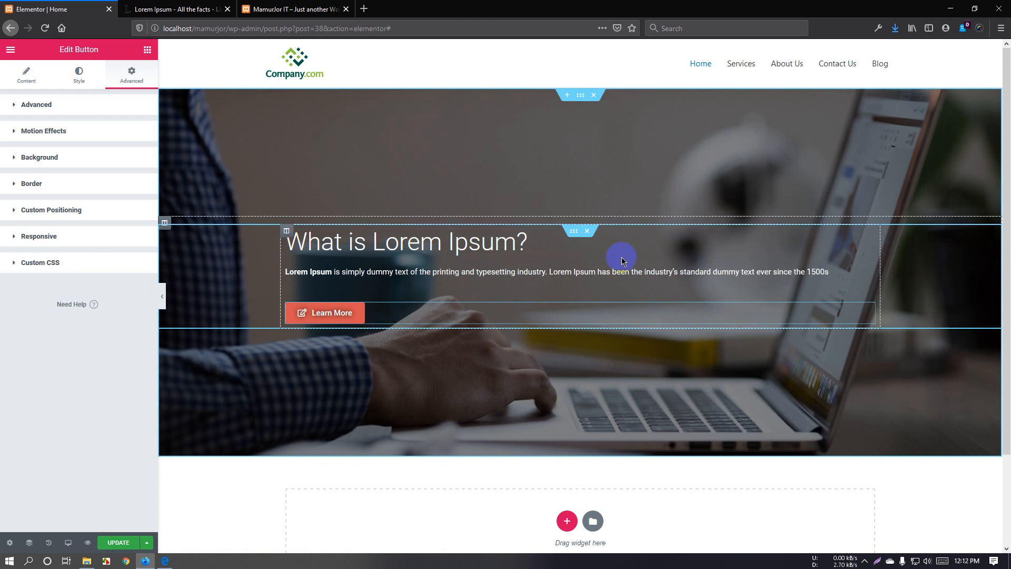
pyautogui.rightClick(285, 229)
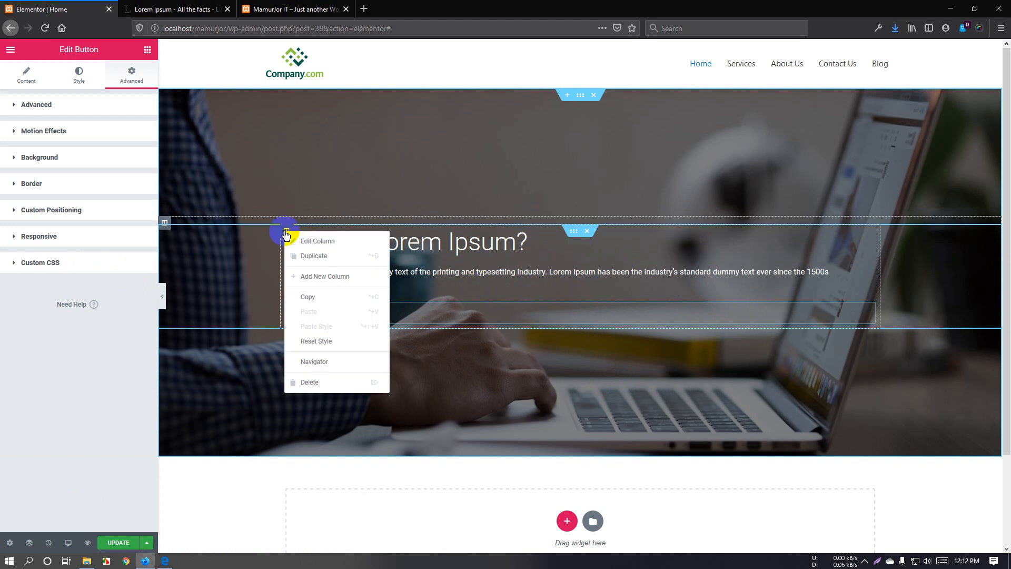
pyautogui.click(313, 273)
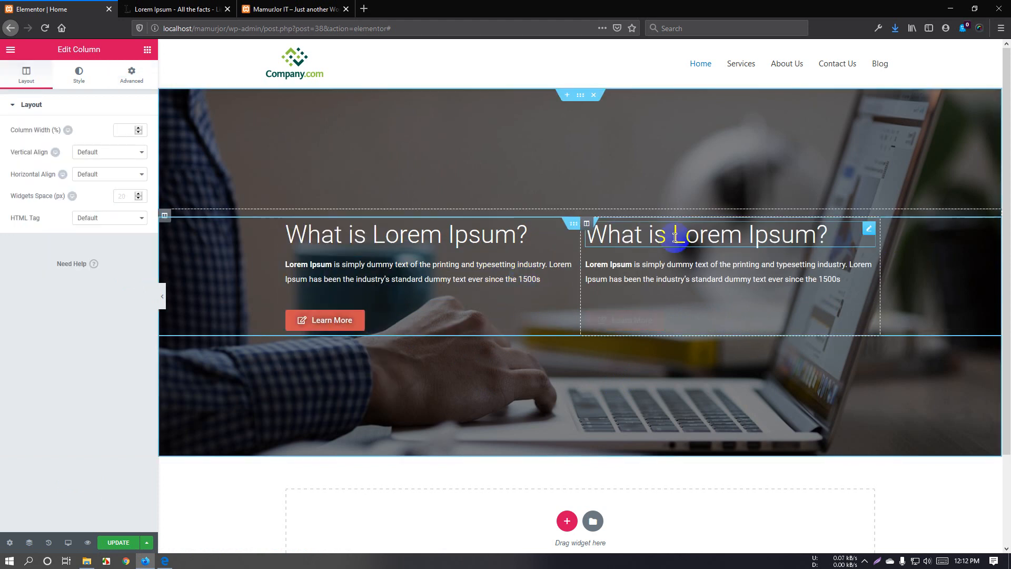
# Delete the copied heading, text and Learn More button from the duplicated column.
pyautogui.rightClick(725, 240)
pyautogui.click(754, 390)
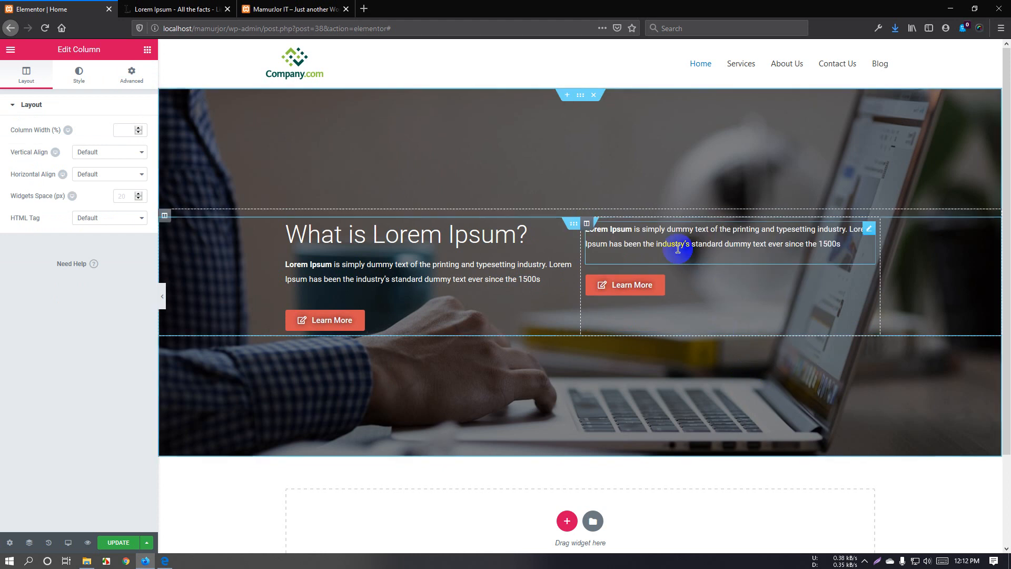
pyautogui.rightClick(677, 245)
pyautogui.click(706, 389)
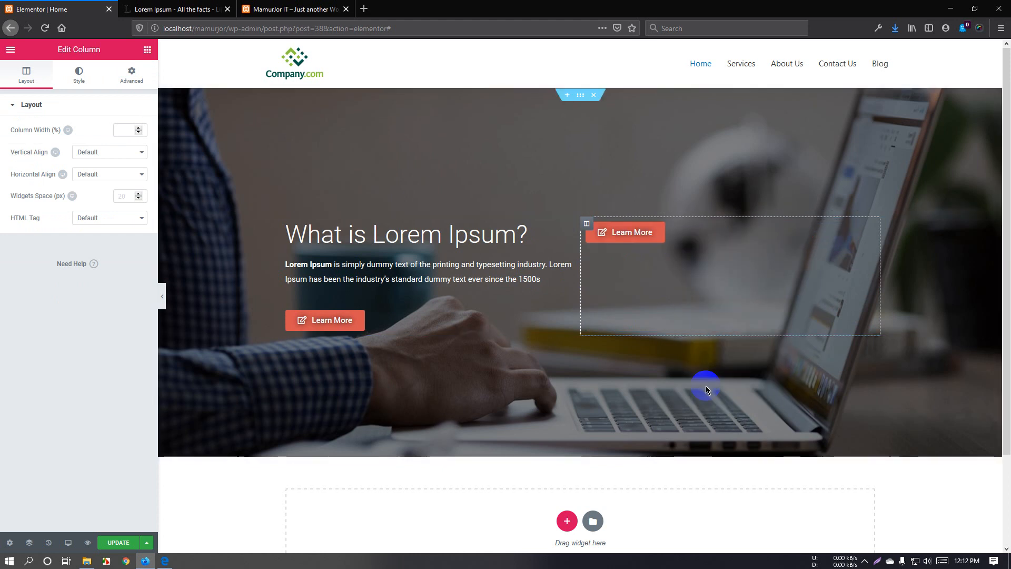
pyautogui.rightClick(641, 231)
pyautogui.click(670, 379)
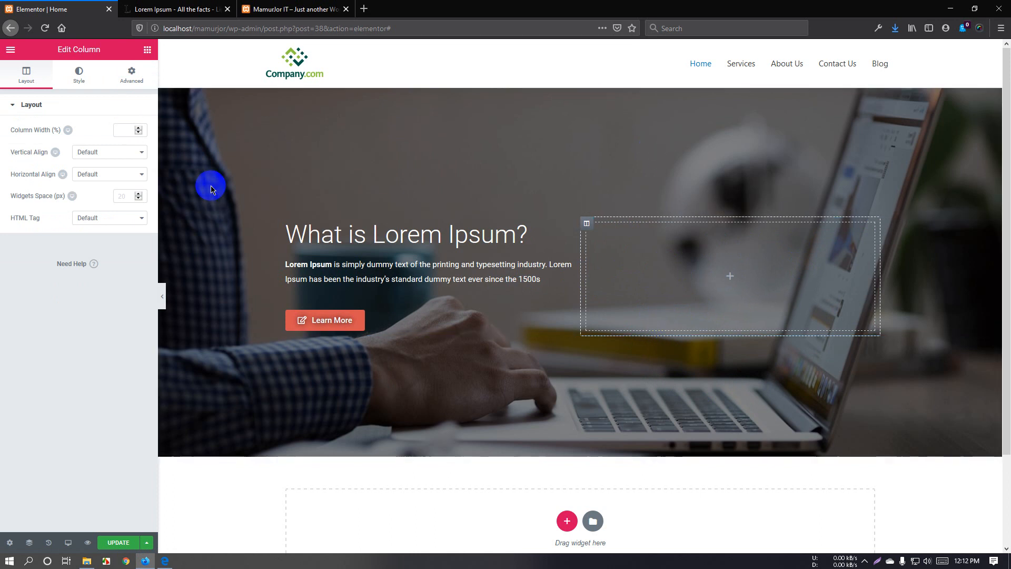
# Add an Image widget to the empty second column and insert the Company.com logo from the media library.
pyautogui.click(665, 294)
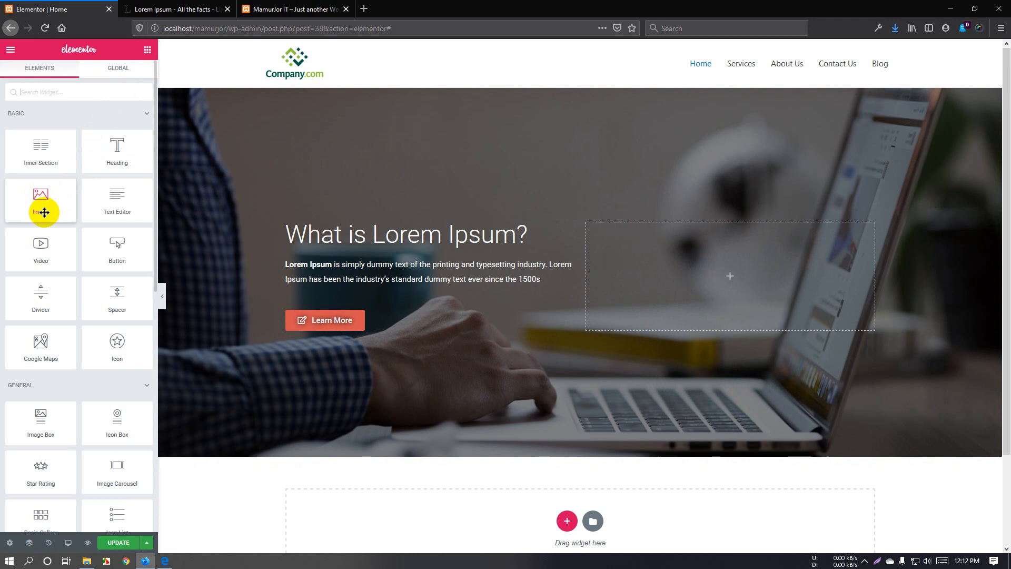
pyautogui.moveTo(39, 202); pyautogui.dragTo(700, 274)
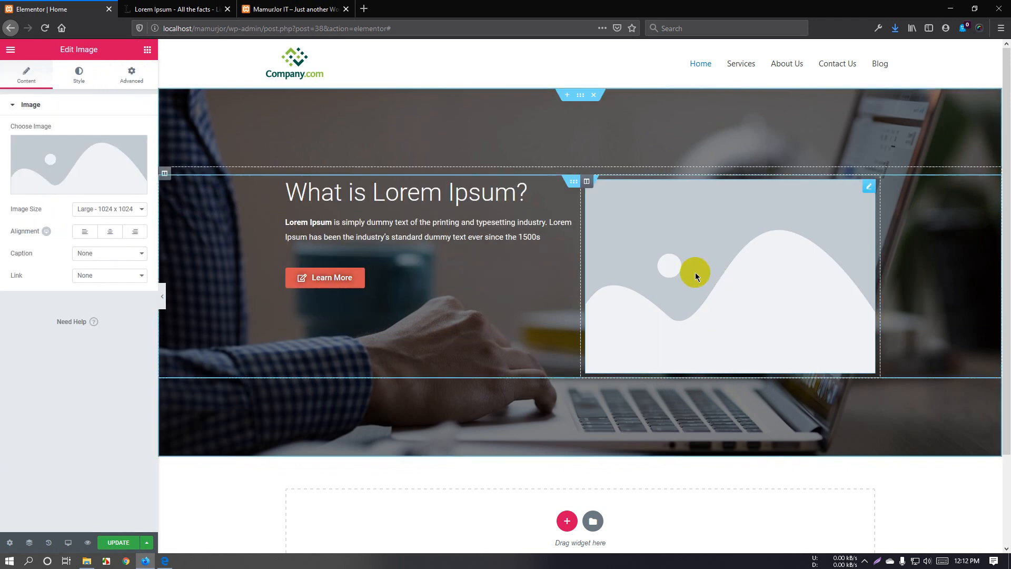
pyautogui.click(55, 175)
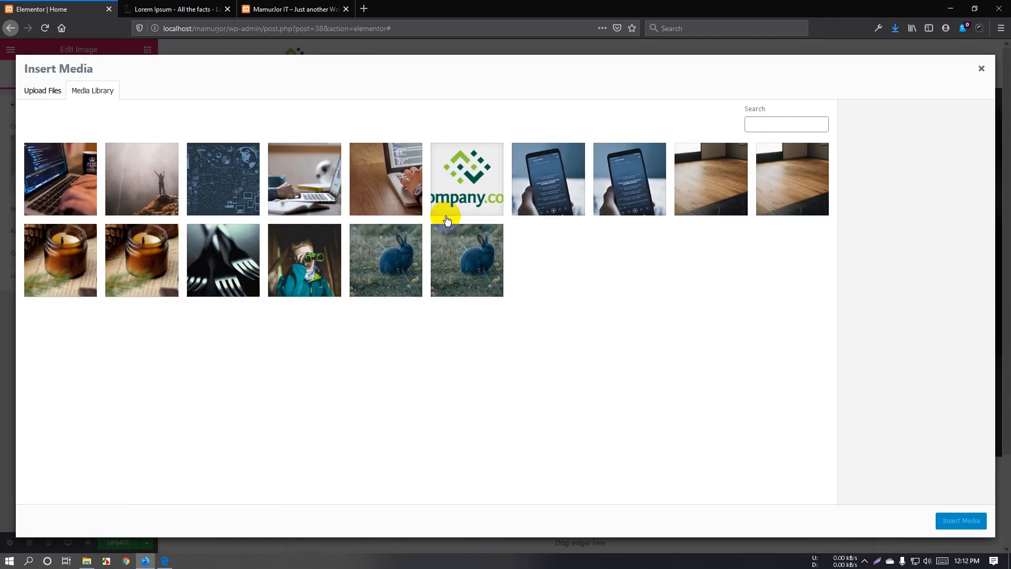
pyautogui.click(473, 188)
pyautogui.click(962, 520)
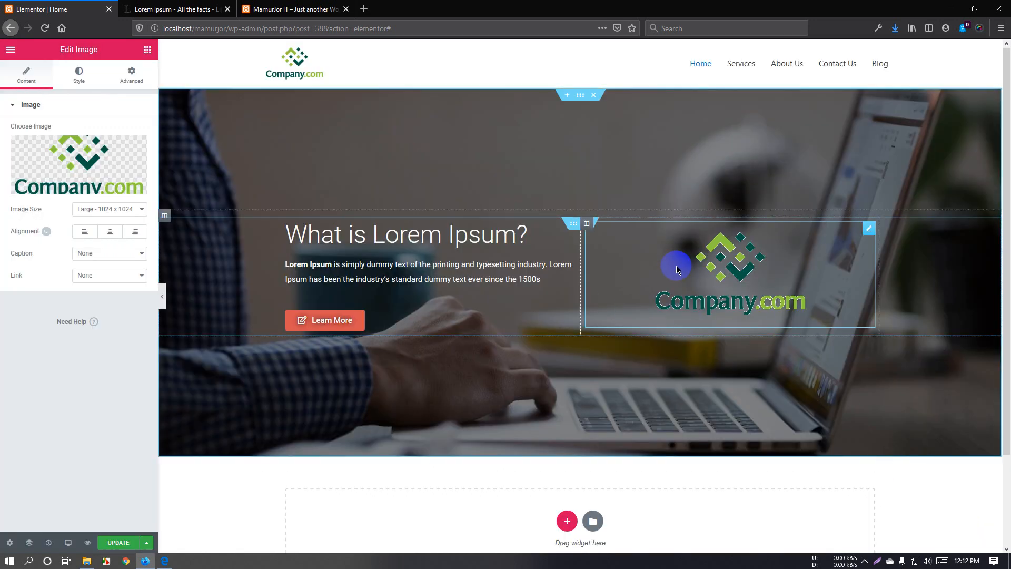
pyautogui.scroll(-3, 482, 352)
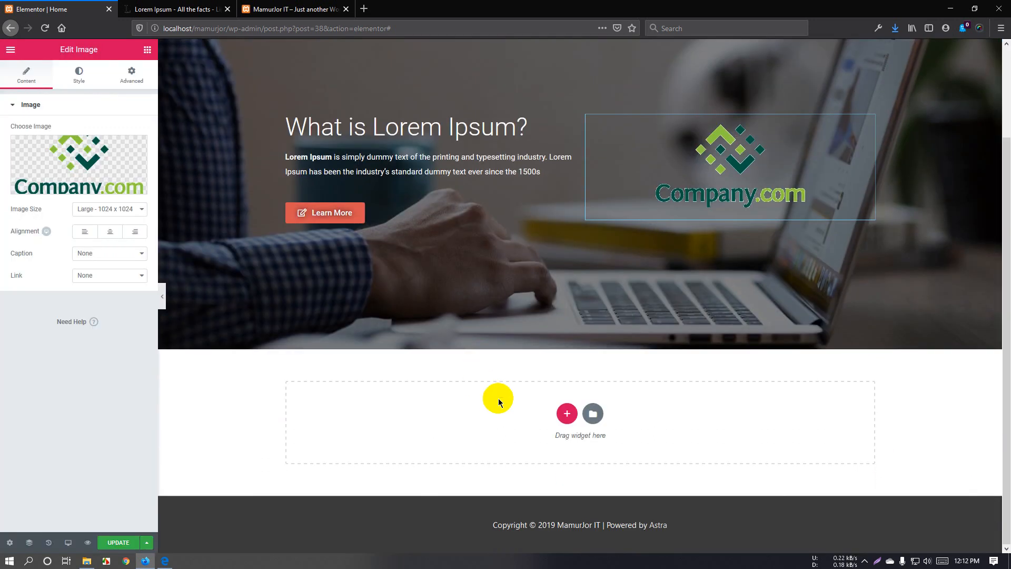
pyautogui.scroll(3, 474, 384)
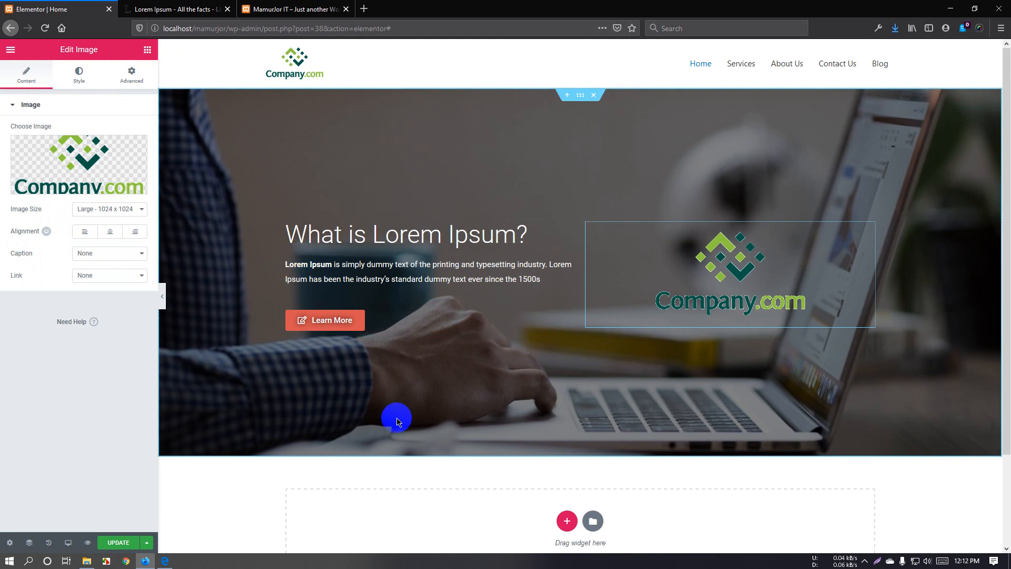
pyautogui.scroll(-1, 371, 429)
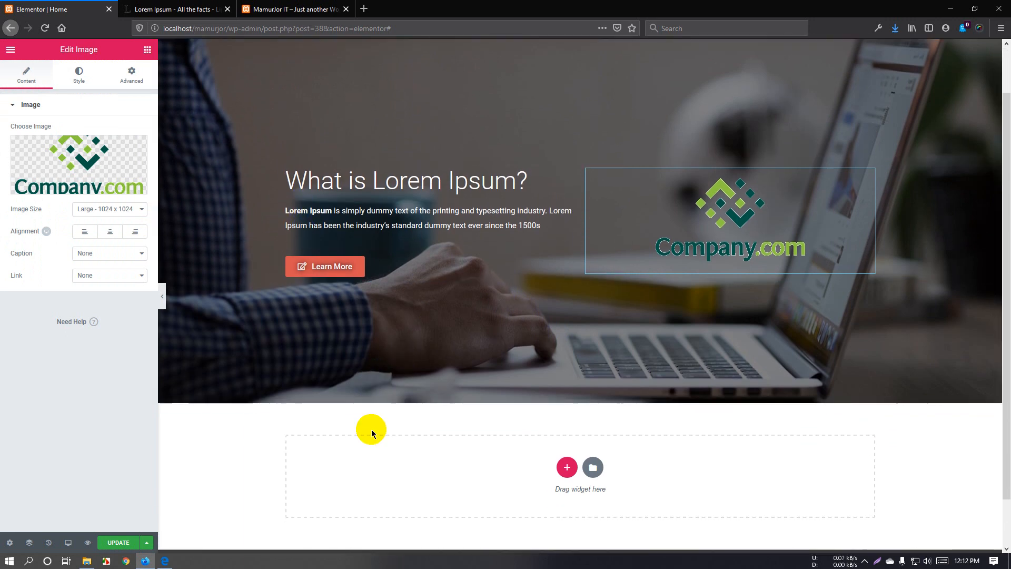